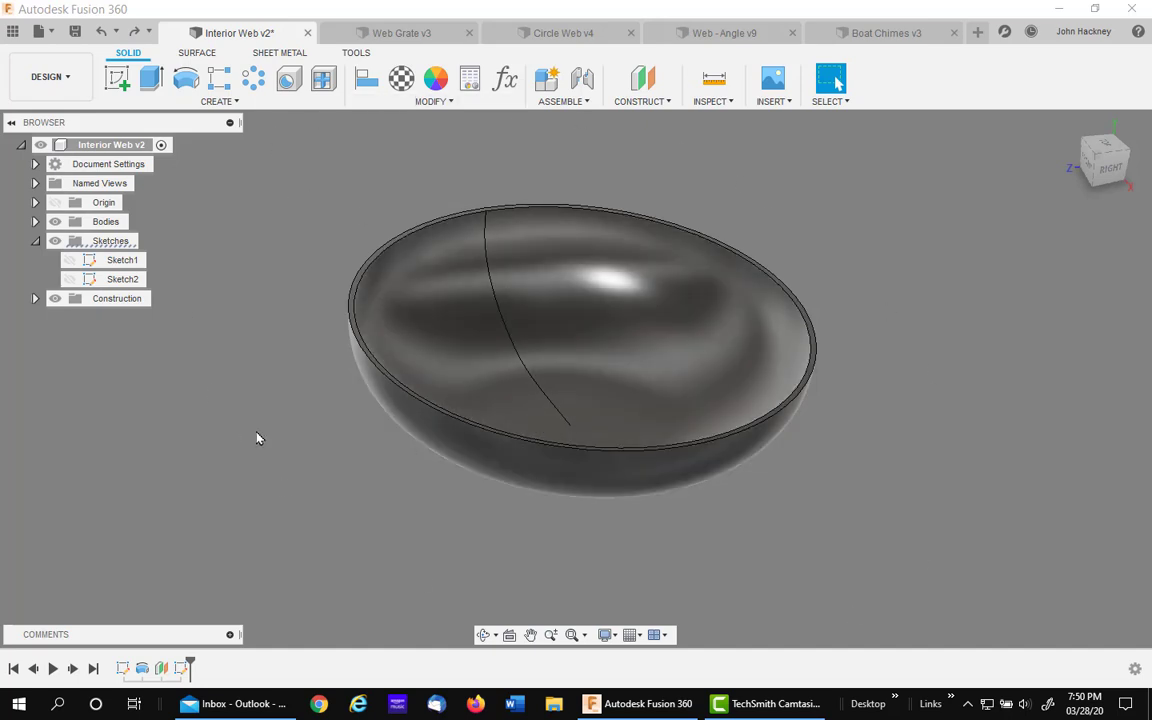
# - Show Sketch2's grid lines inside the bowl and orbit to a side view
pyautogui.click(69, 279)
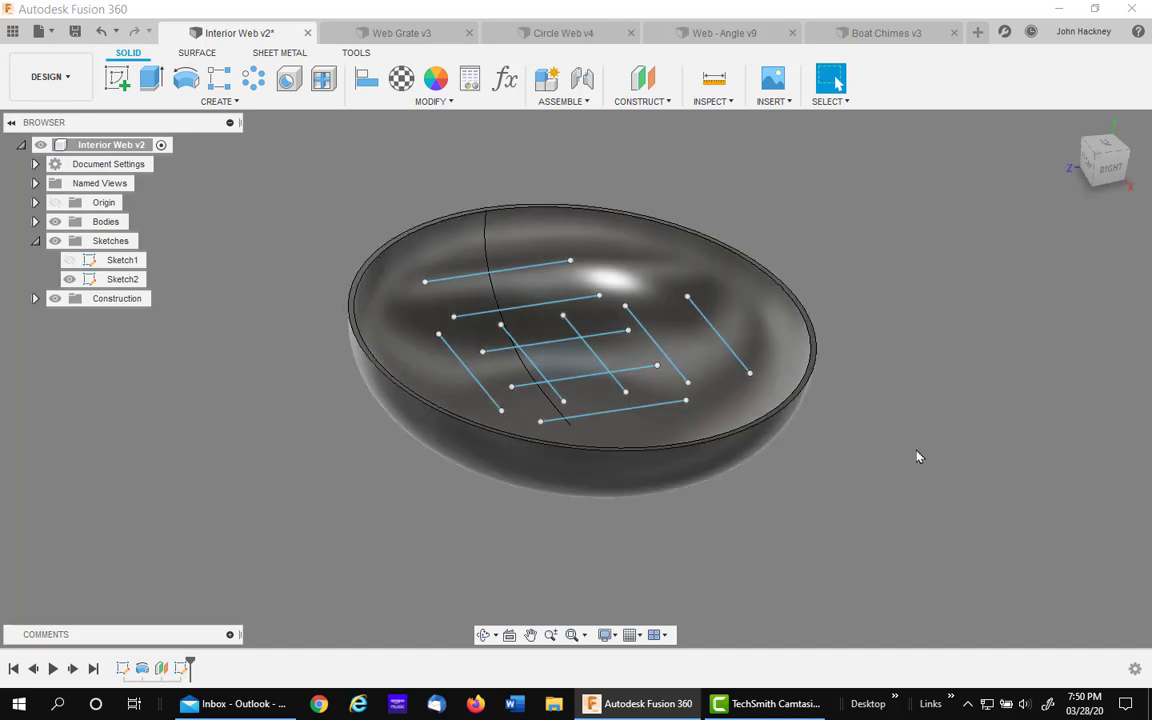
pyautogui.moveTo(918, 460)
pyautogui.keyDown('shift'); pyautogui.mouseDown(button='middle')
pyautogui.moveTo(872, 424)
pyautogui.moveTo(868, 397)
pyautogui.moveTo(859, 449)
pyautogui.moveTo(820, 442)
pyautogui.moveTo(880, 397)
pyautogui.moveTo(869, 396)
pyautogui.moveTo(856, 444)
pyautogui.mouseUp(button='middle'); pyautogui.keyUp('shift')
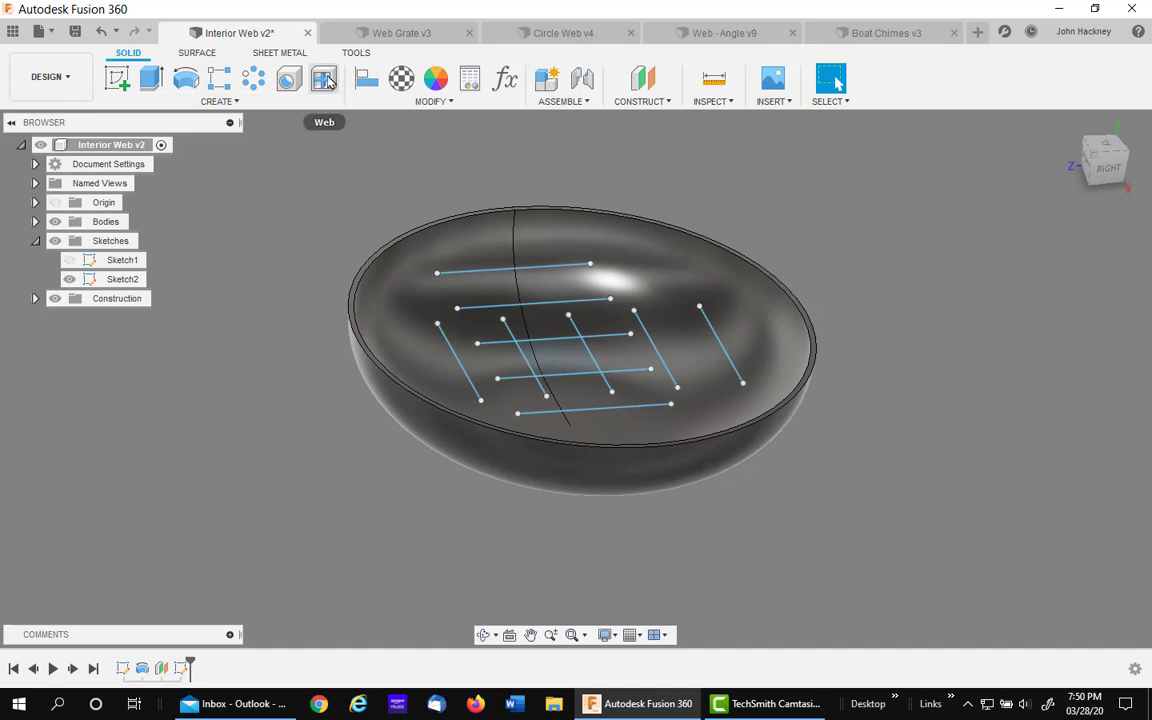
# - Start a Web feature using the ten sketch lines inside the bowl, viewed from the top
pyautogui.click(323, 78)
pyautogui.moveTo(322, 183); pyautogui.dragTo(843, 496)
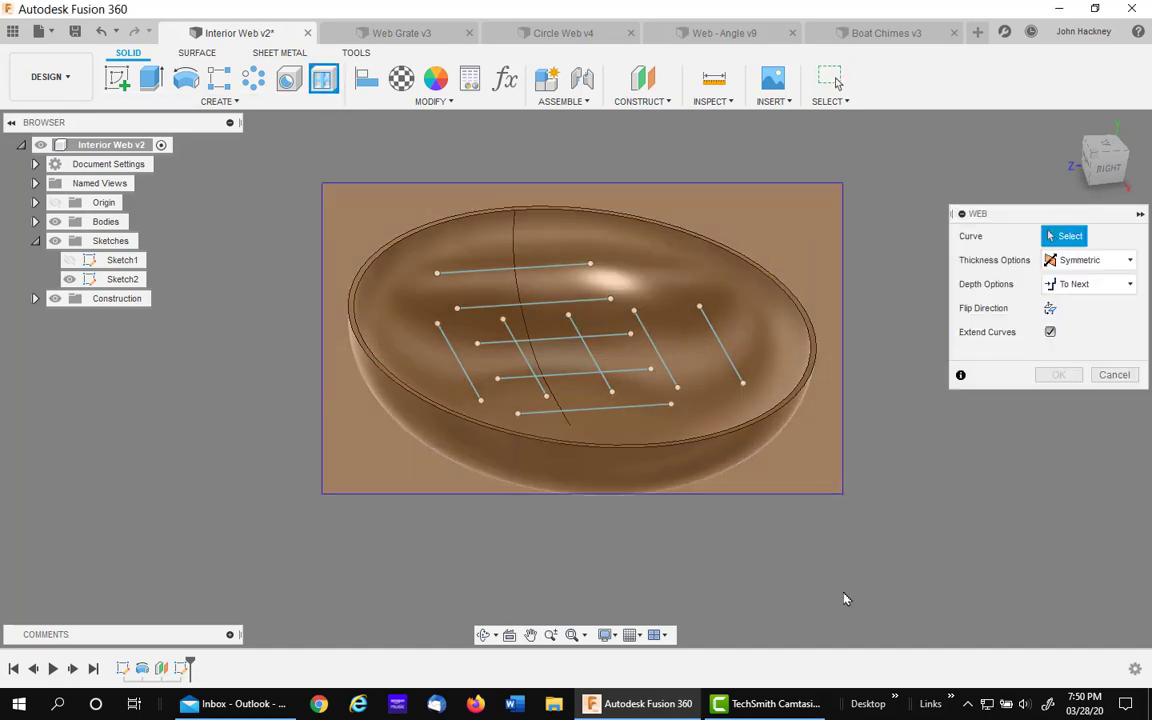
pyautogui.moveTo(845, 599); pyautogui.dragTo(853, 559)
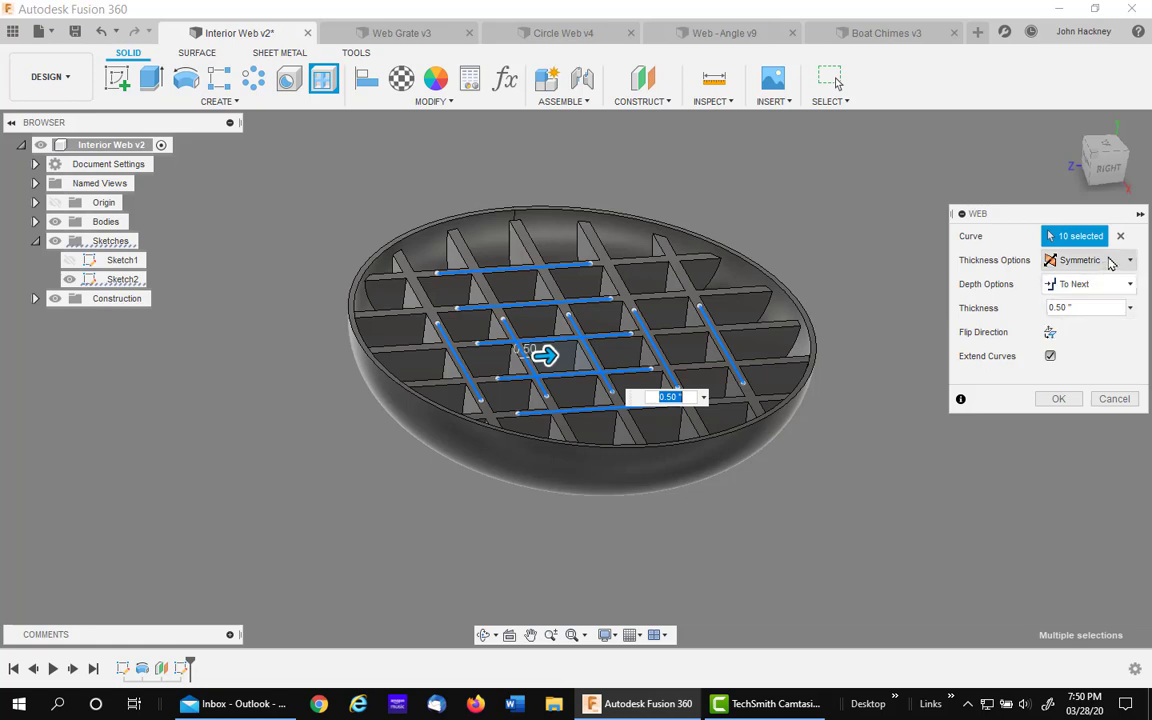
pyautogui.click(1105, 148)
pyautogui.scroll(5, 500, 230)
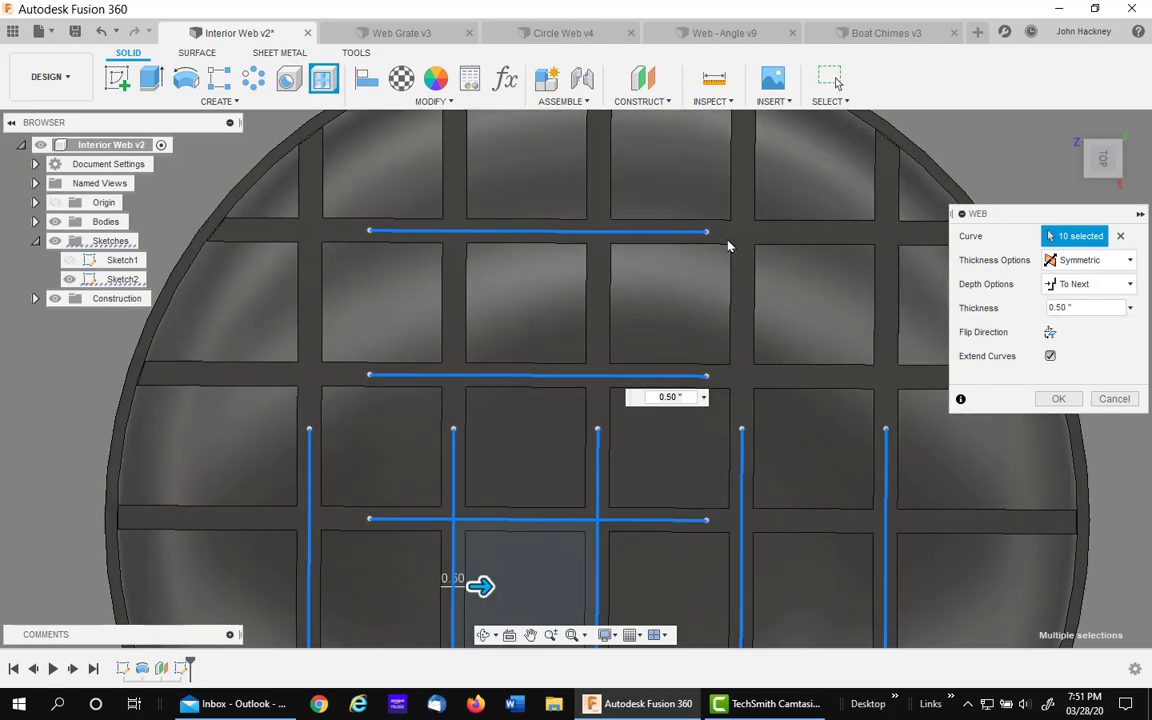
# - Try One Direction rib thickness, then set Thickness Options back to Symmetric
pyautogui.click(1082, 260)
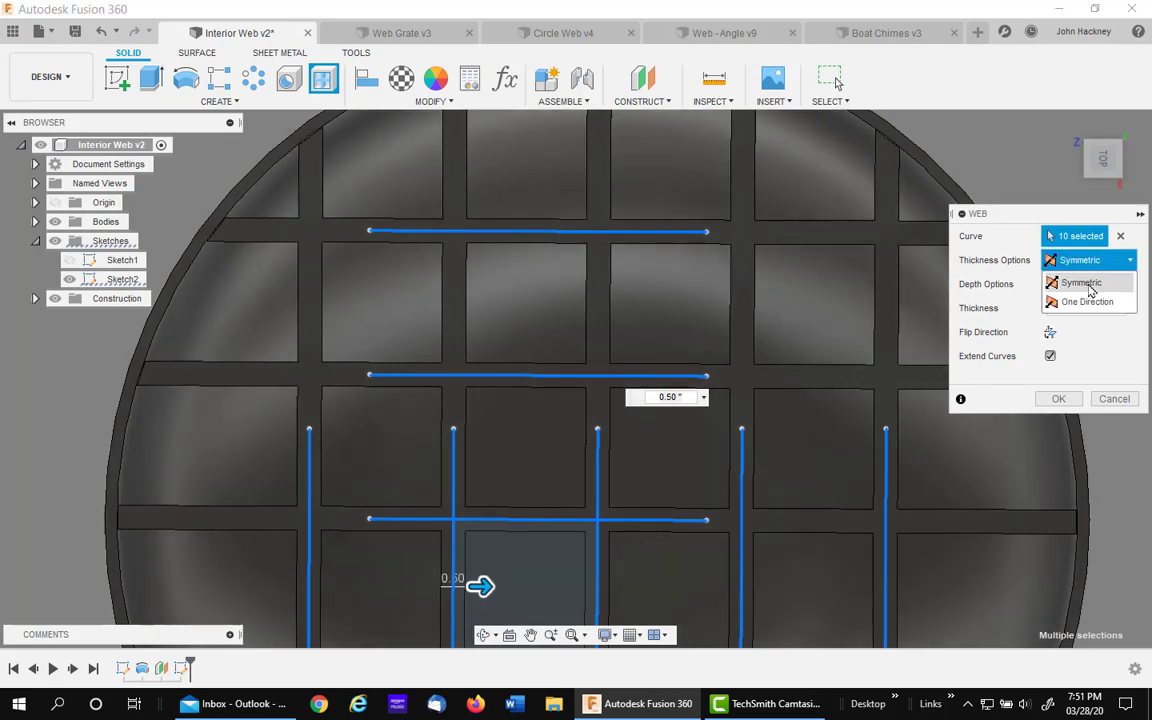
pyautogui.click(1085, 302)
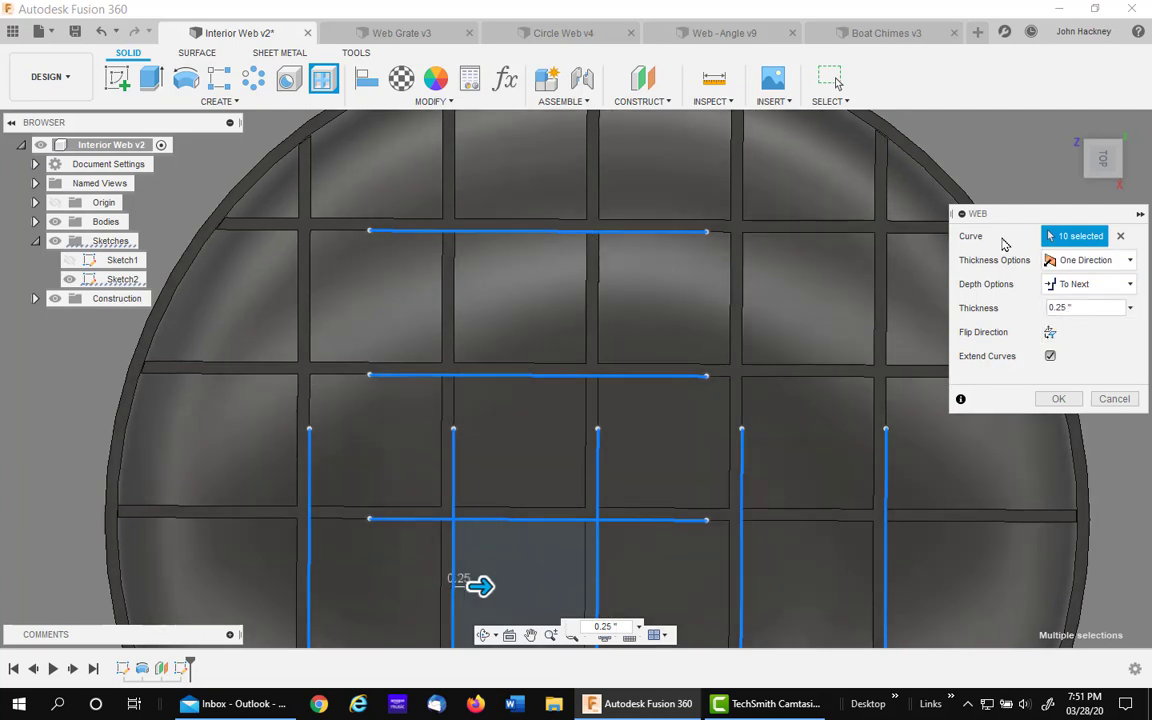
pyautogui.click(1126, 260)
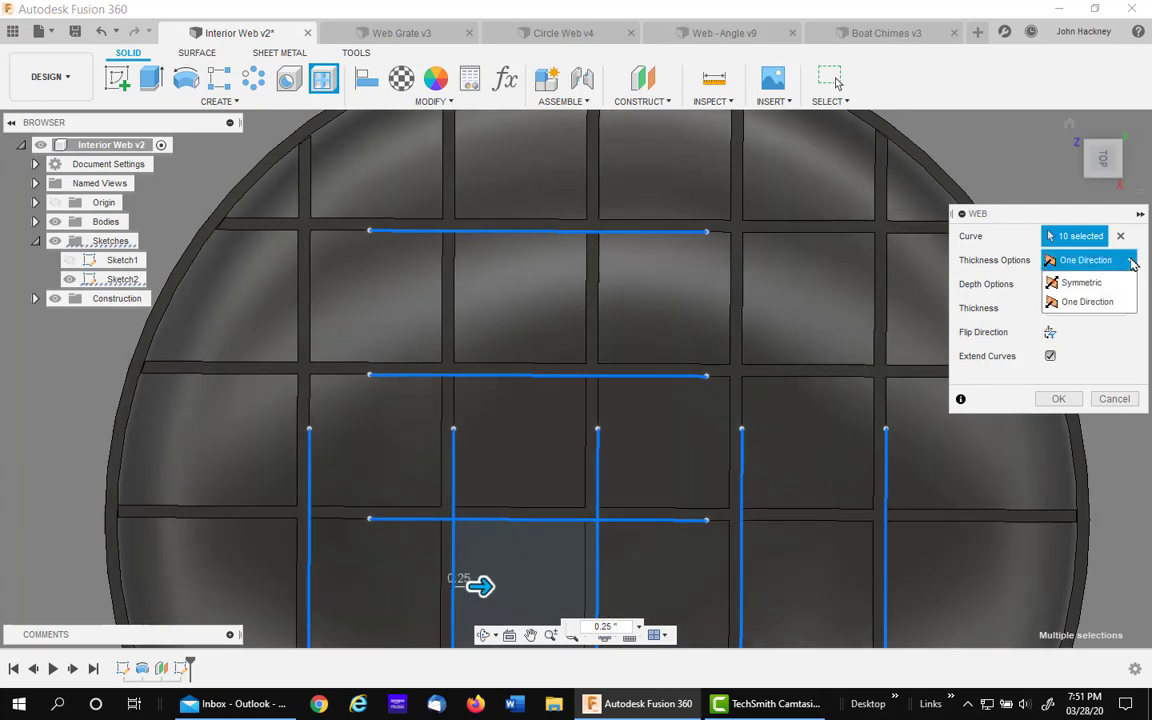
pyautogui.click(1085, 283)
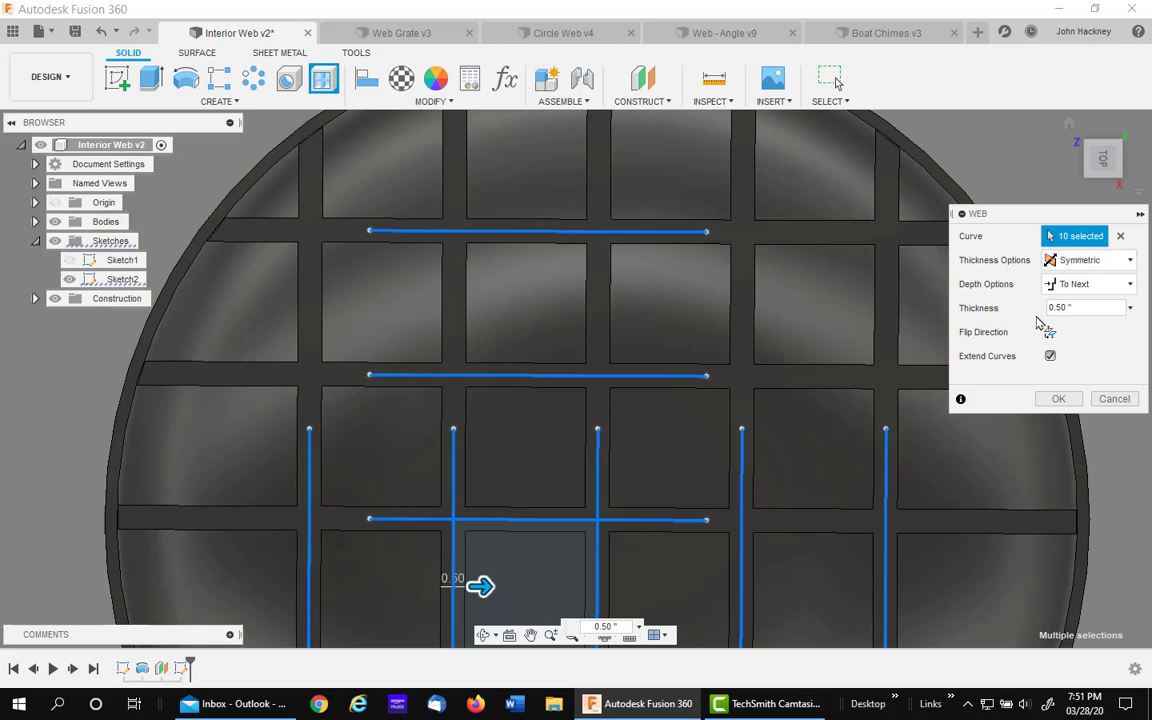
# - Switch the web ribs to a fixed Depth and enter .5 as the depth
pyautogui.click(1070, 126)
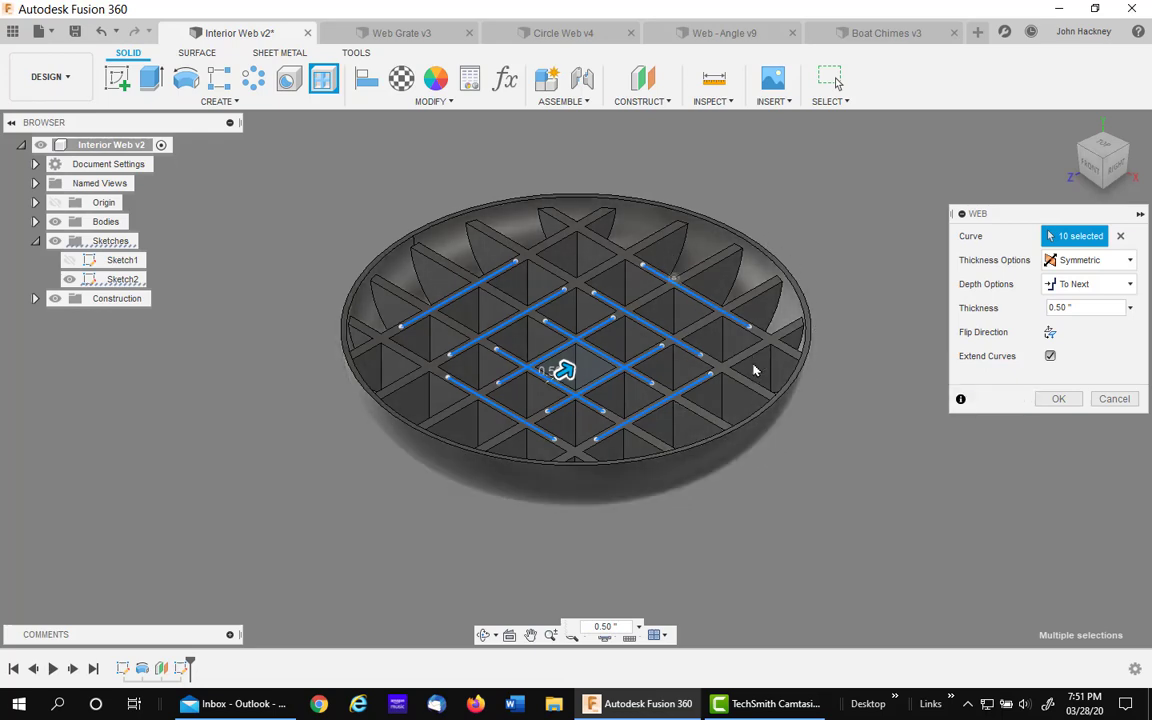
pyautogui.click(1116, 290)
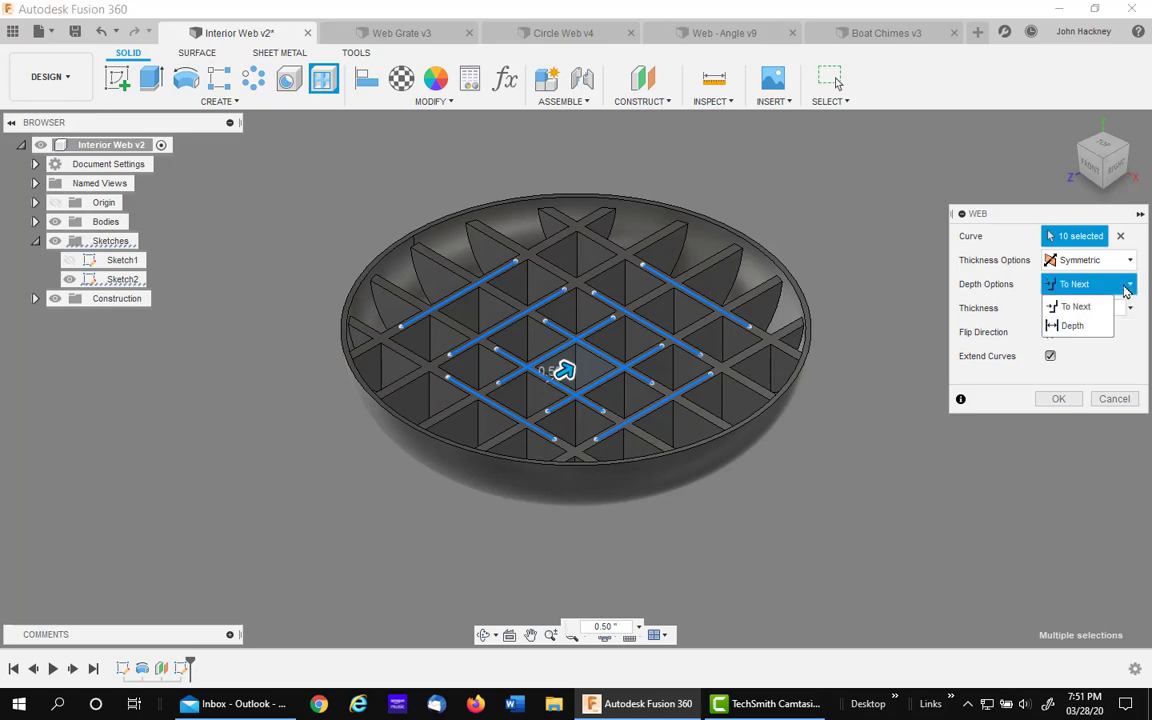
pyautogui.click(1062, 322)
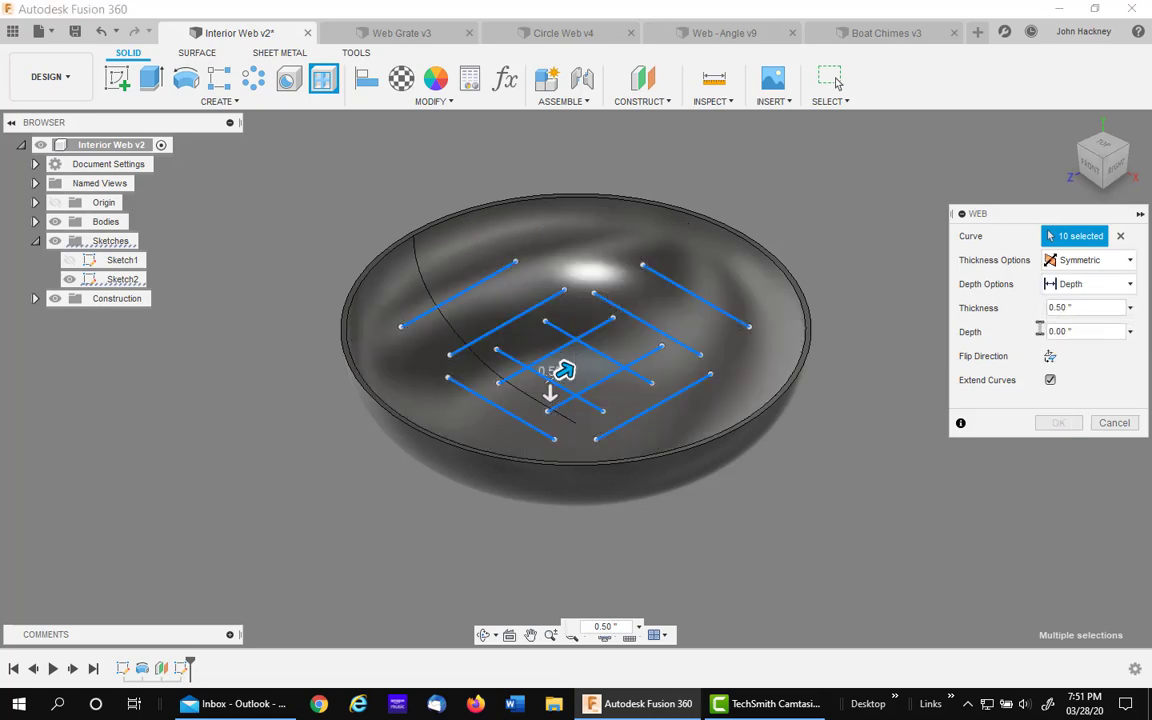
pyautogui.click(1081, 332)
pyautogui.write('25')
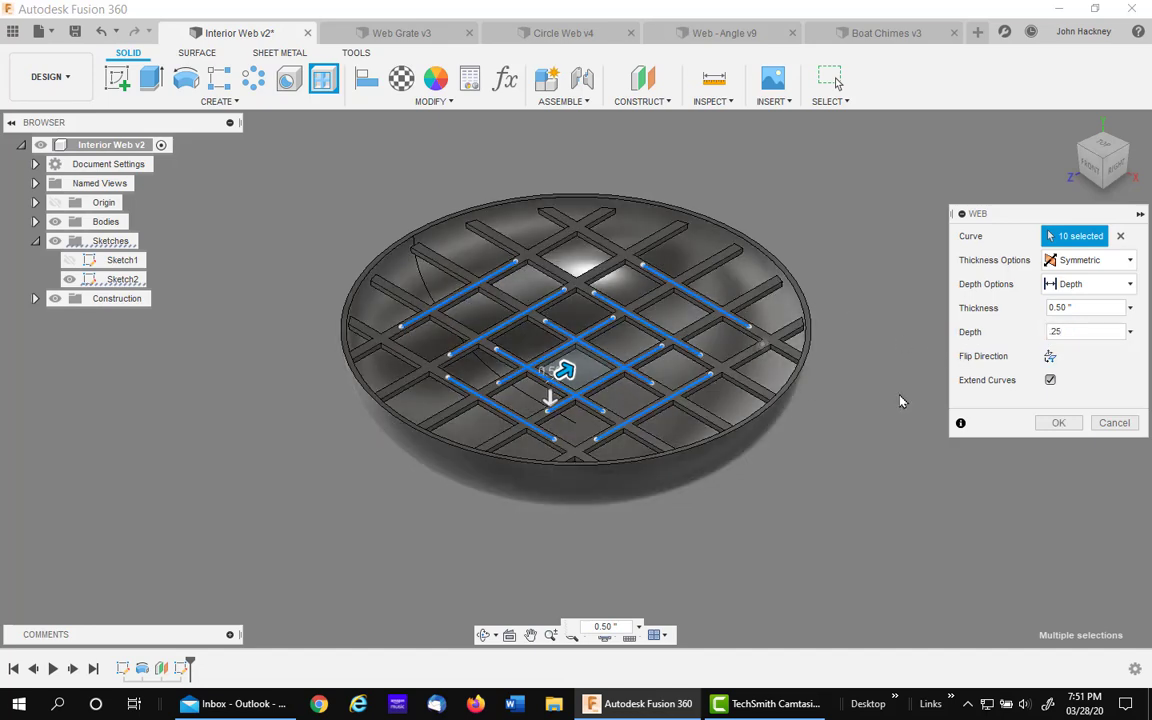
pyautogui.click(1080, 331)
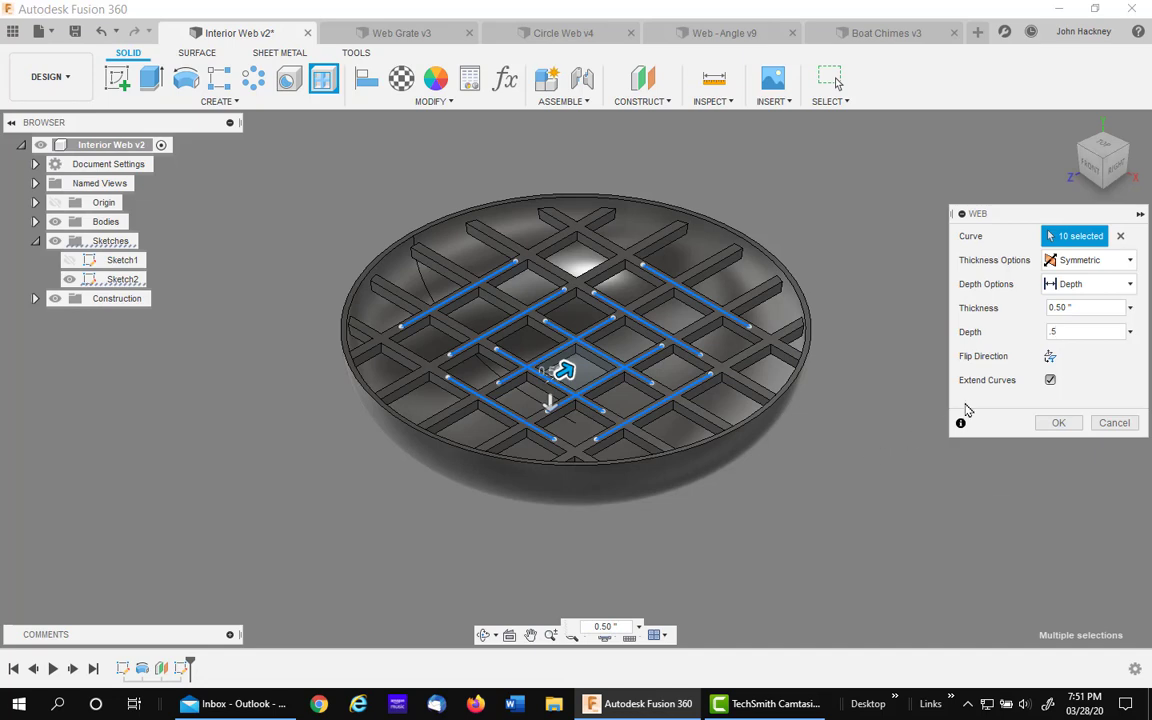
# - Flip the 0.5-inch ribs up and back down, toggling Extend Curves off and on again
pyautogui.click(1050, 357)
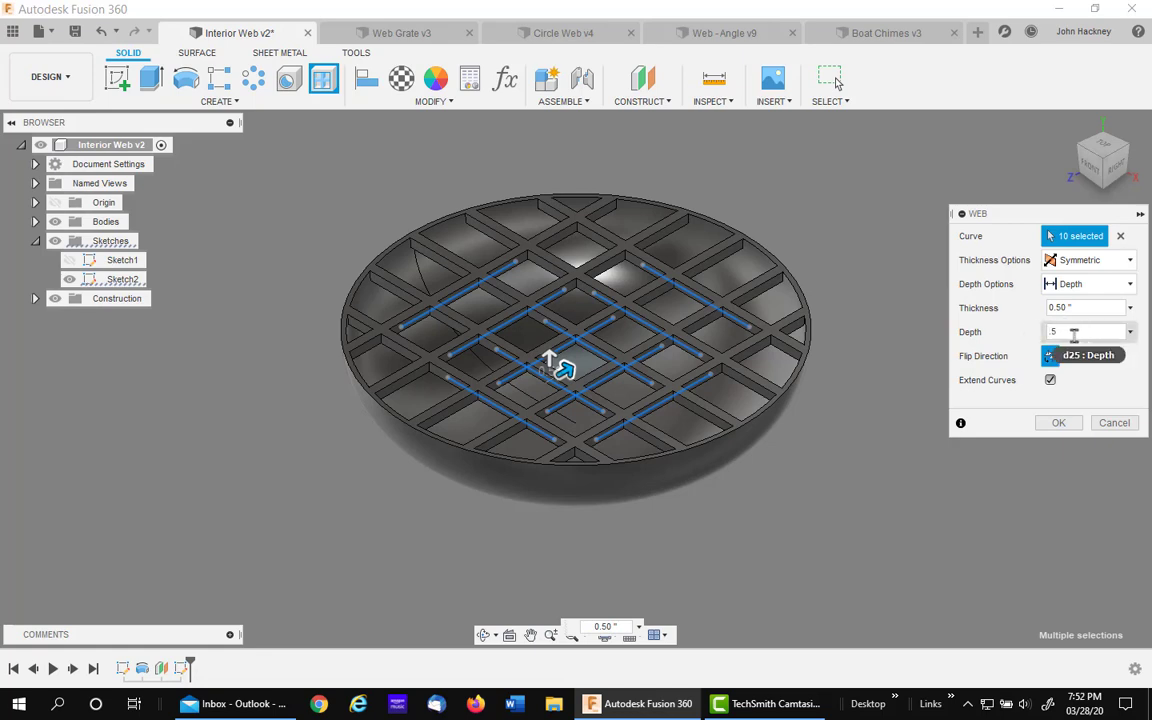
pyautogui.press('Tab')
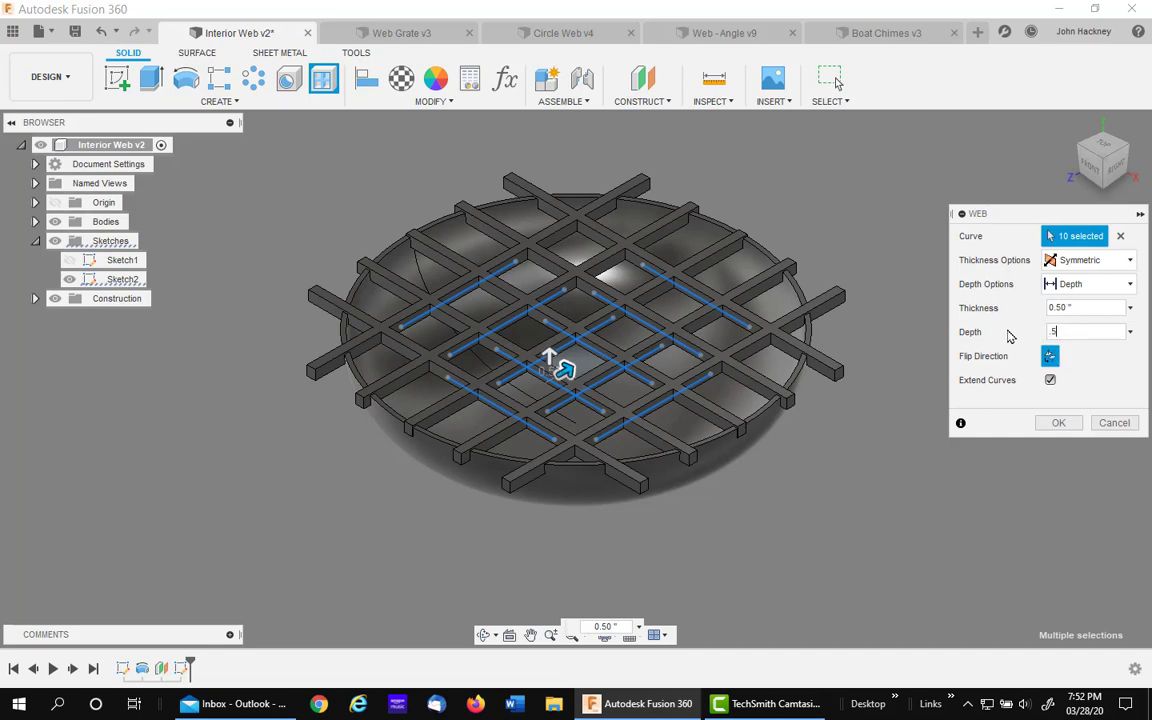
pyautogui.click(1050, 358)
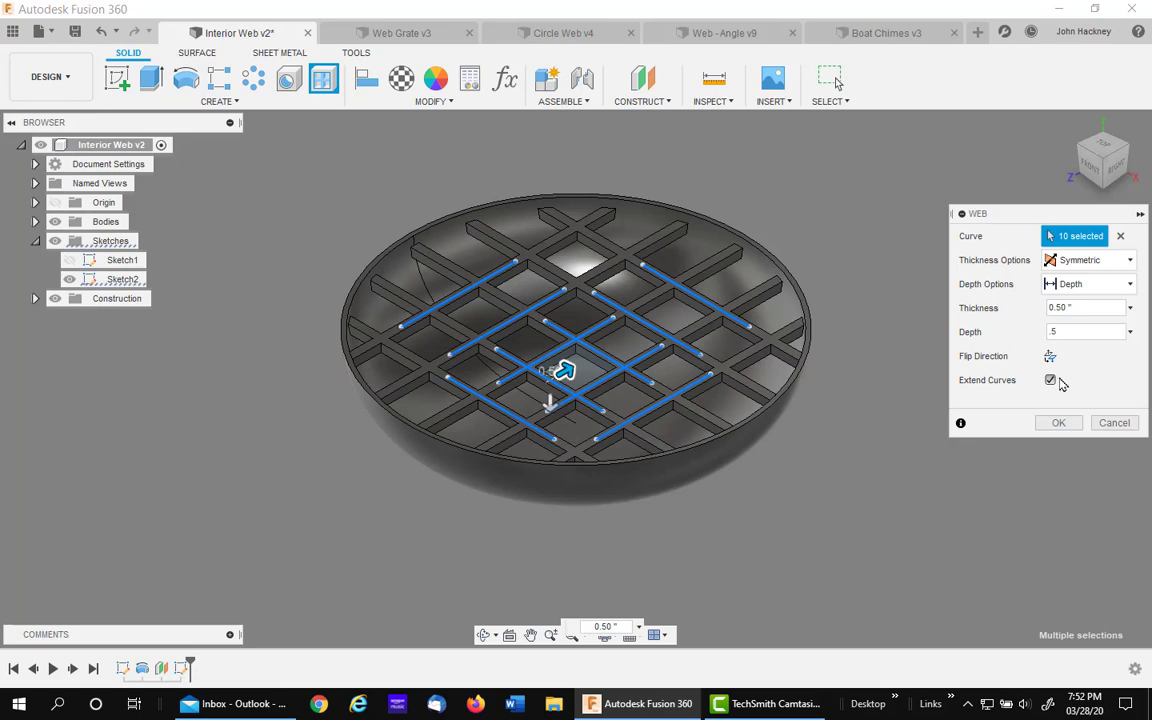
pyautogui.click(1050, 381)
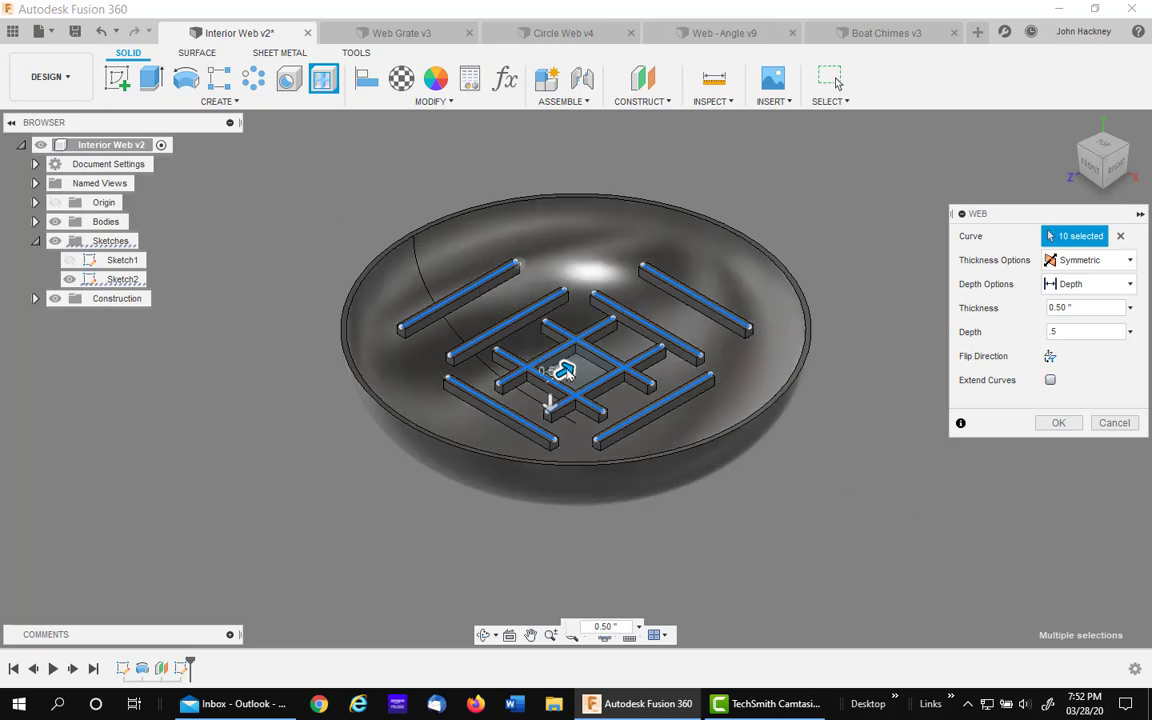
pyautogui.click(1050, 381)
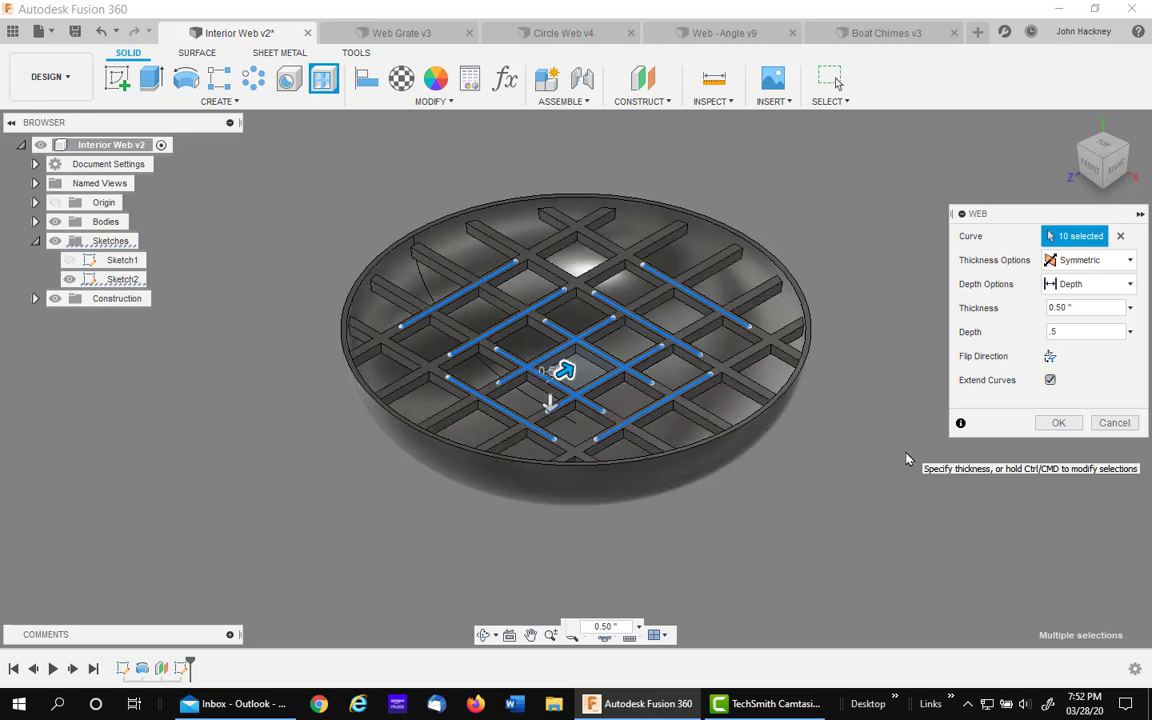
pyautogui.click(1091, 289)
# - Open the Web Grate design and show its Sketch2 grid inside the frame
pyautogui.click(1075, 307)
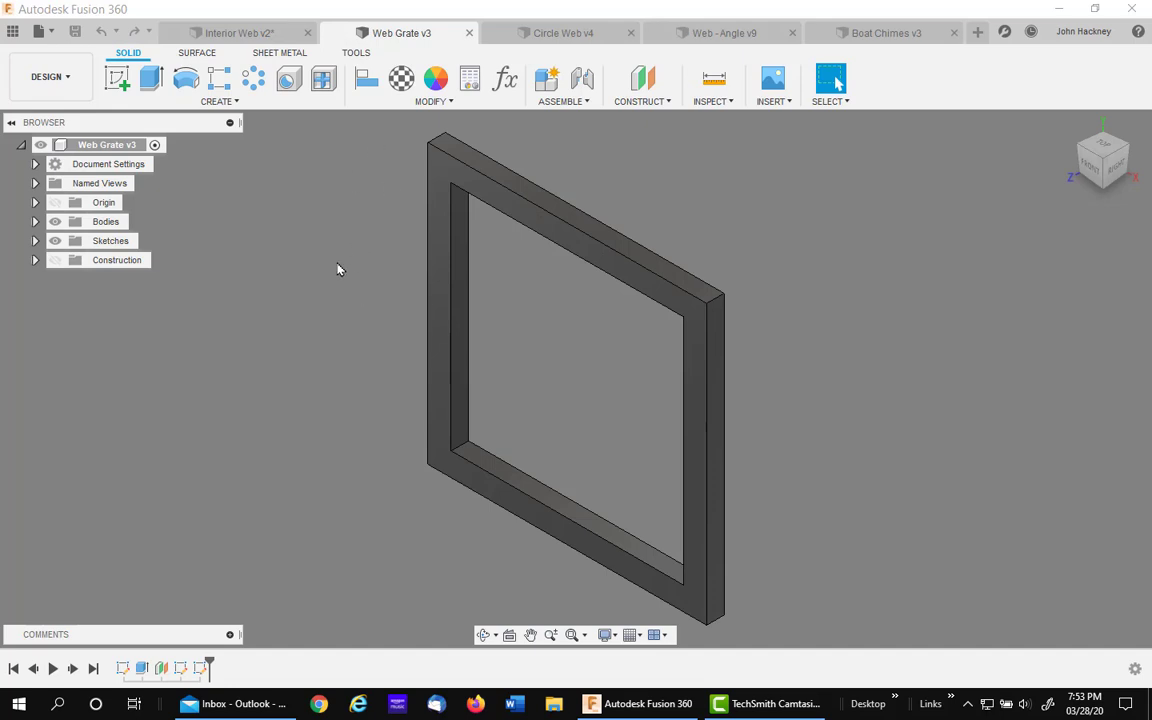
pyautogui.click(35, 241)
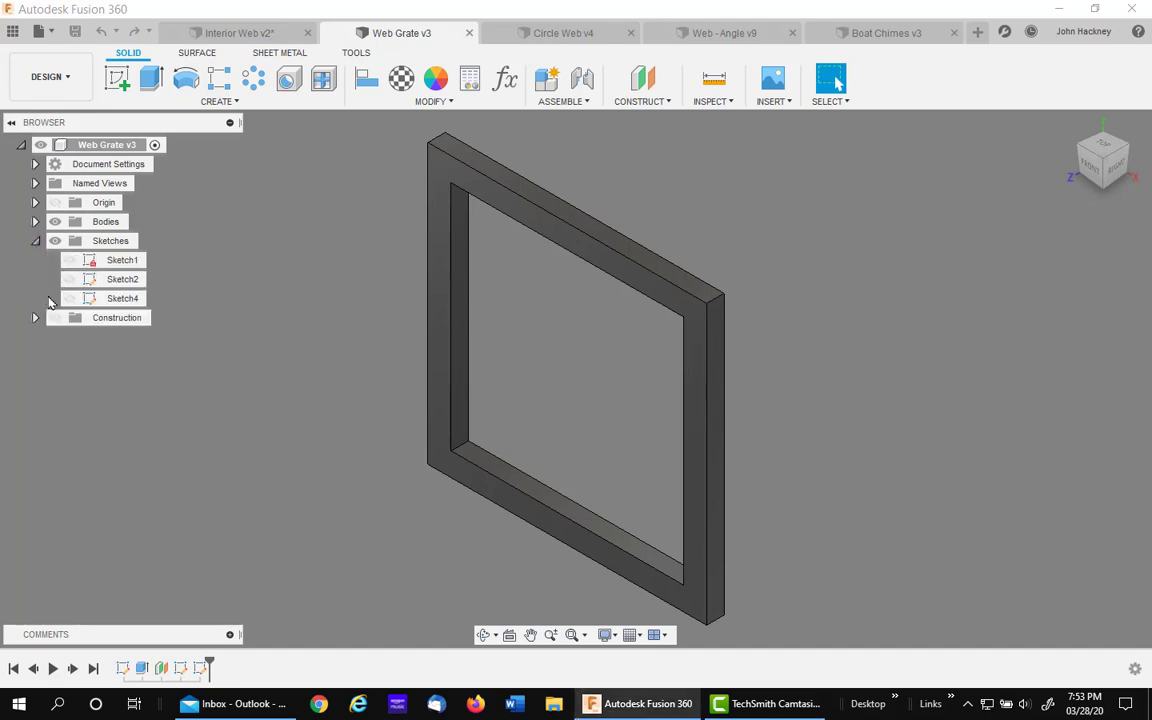
pyautogui.click(69, 299)
pyautogui.click(69, 299)
pyautogui.click(69, 279)
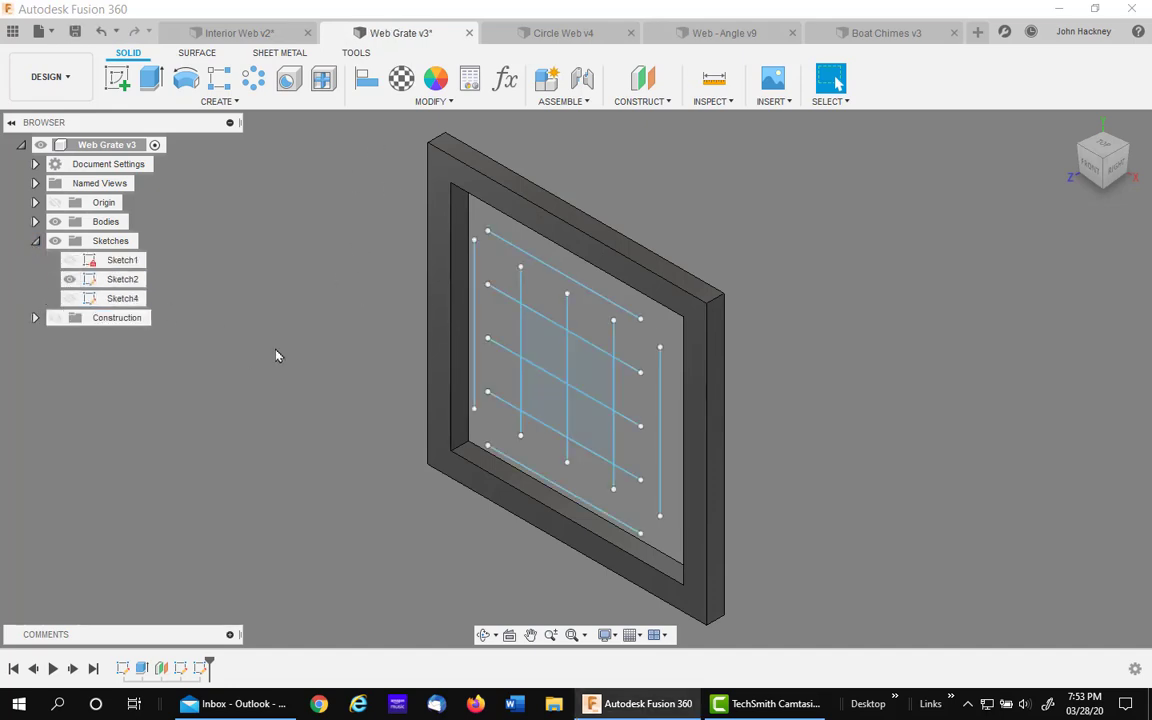
# - Check the frame from the Front and Right views, then return to Home
pyautogui.click(1093, 175)
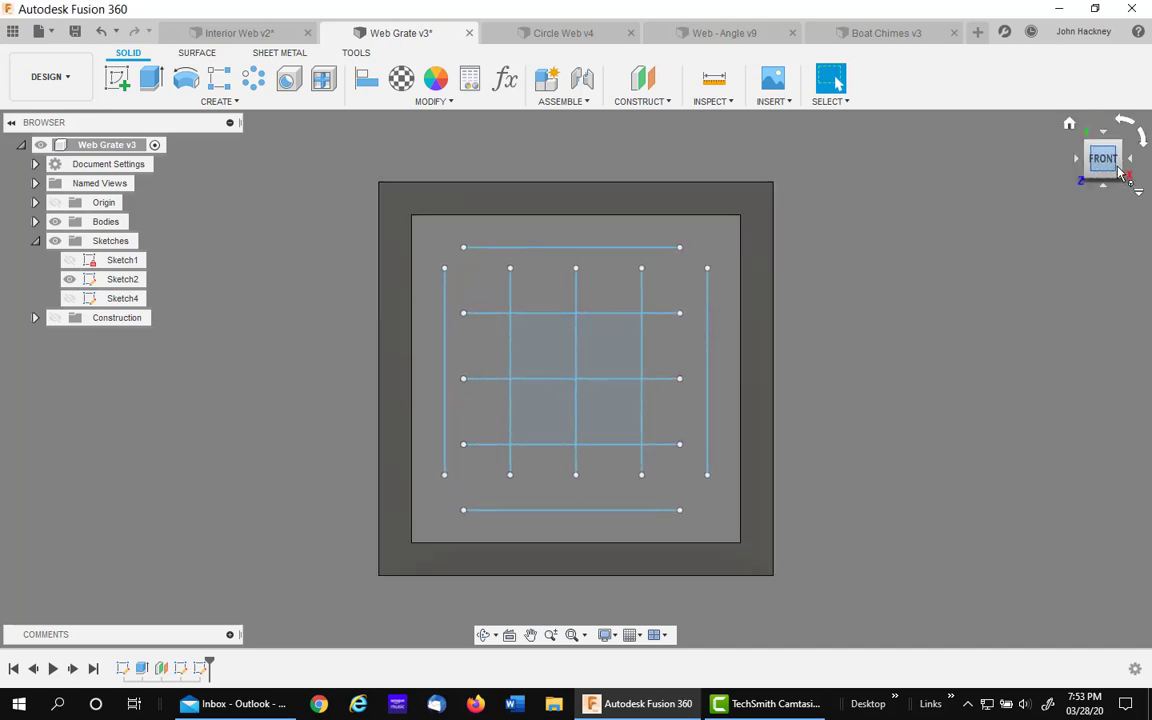
pyautogui.click(1128, 162)
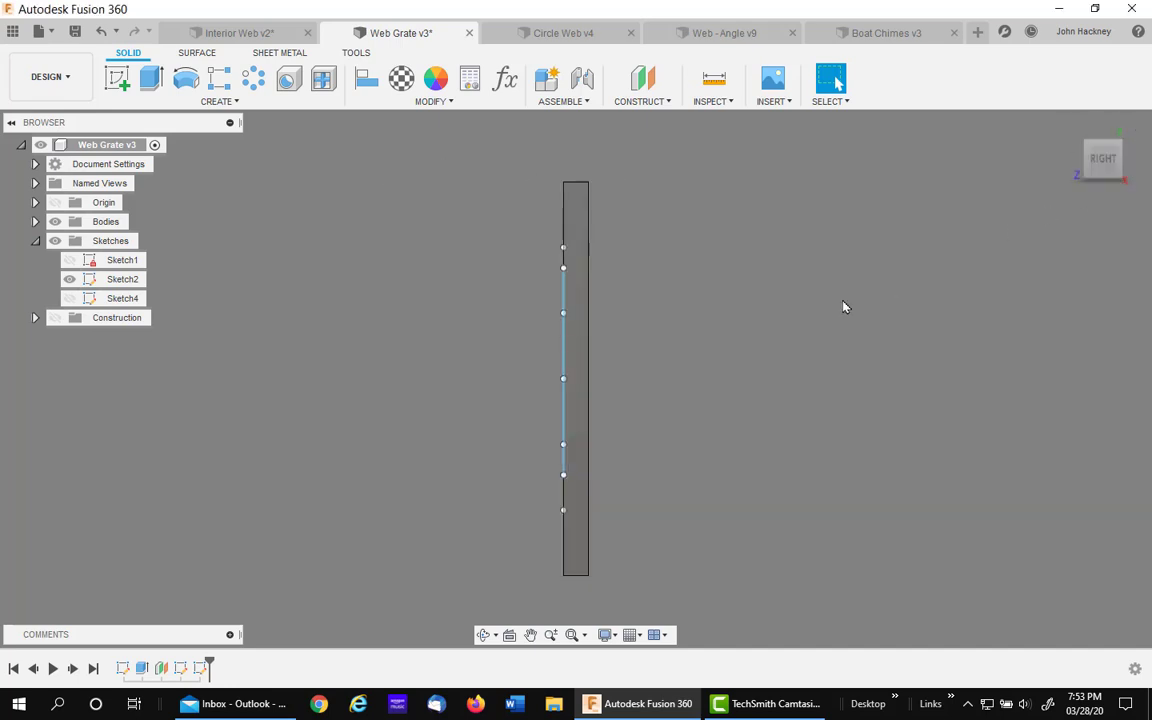
pyautogui.click(1075, 162)
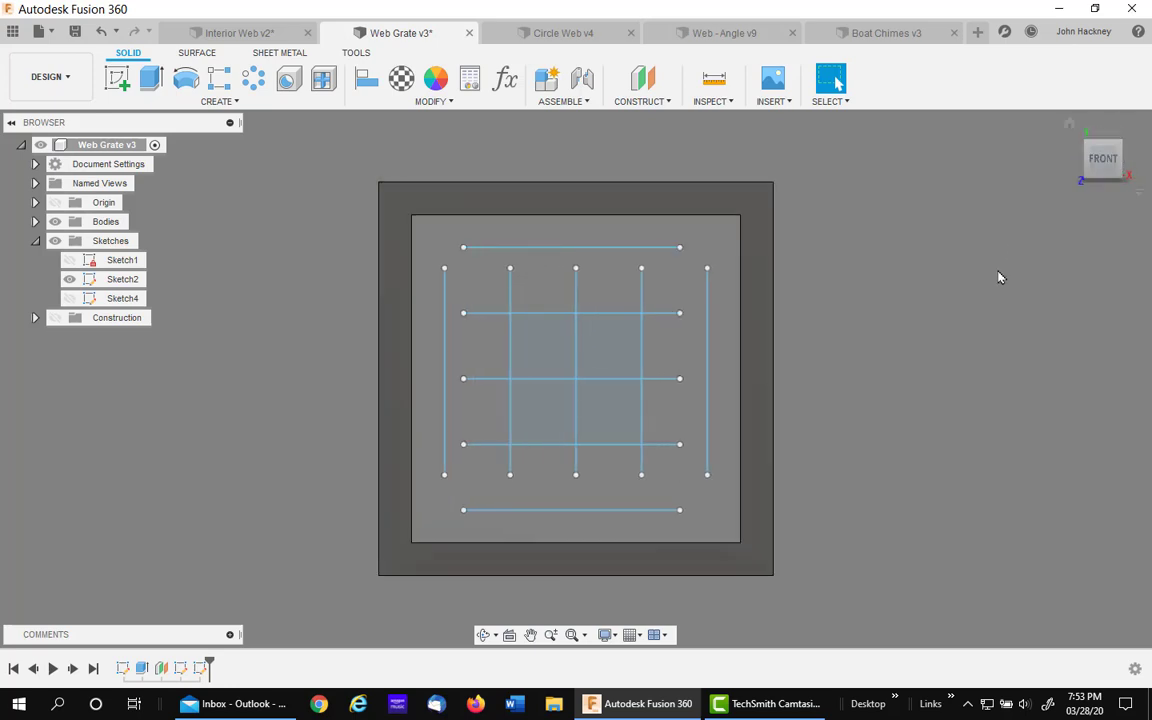
pyautogui.click(1070, 126)
# - Build a web from the ten grate grid lines, comparing Extend Curves off and on
pyautogui.click(323, 78)
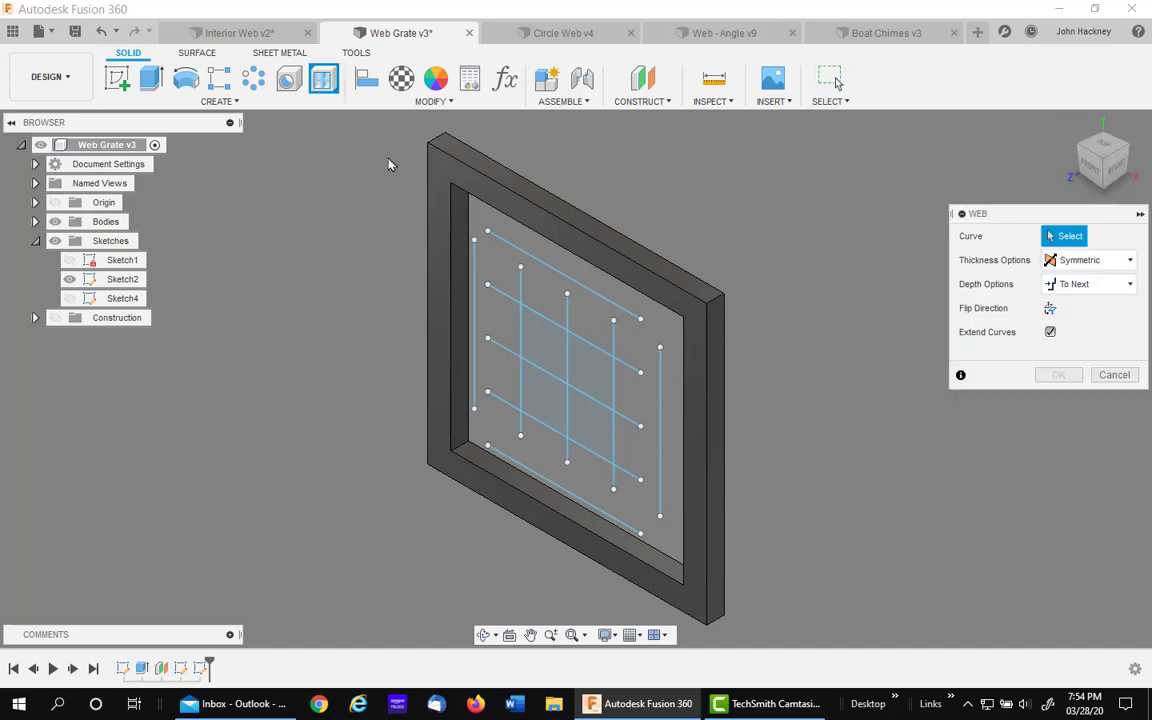
pyautogui.moveTo(388, 150)
pyautogui.mouseDown()
pyautogui.moveTo(816, 568)
pyautogui.moveTo(814, 585)
pyautogui.mouseUp()
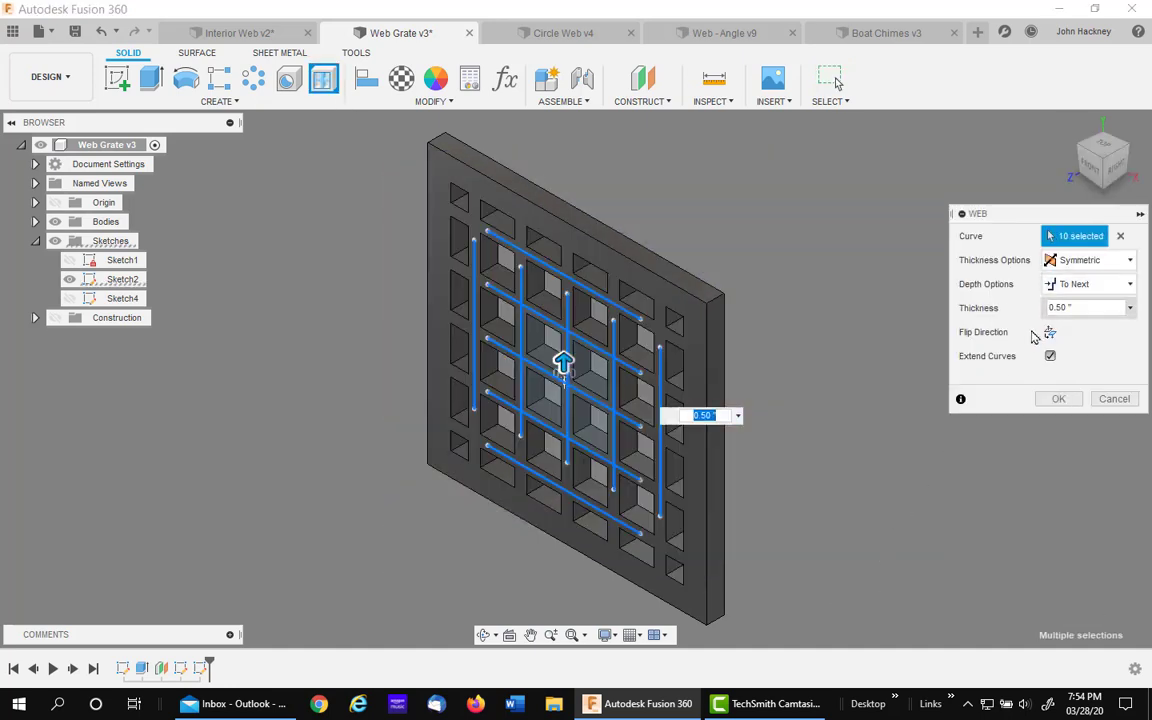
pyautogui.keyDown('shift'); pyautogui.moveTo(815, 350); pyautogui.dragTo(703, 268, button='middle'); pyautogui.keyUp('shift')
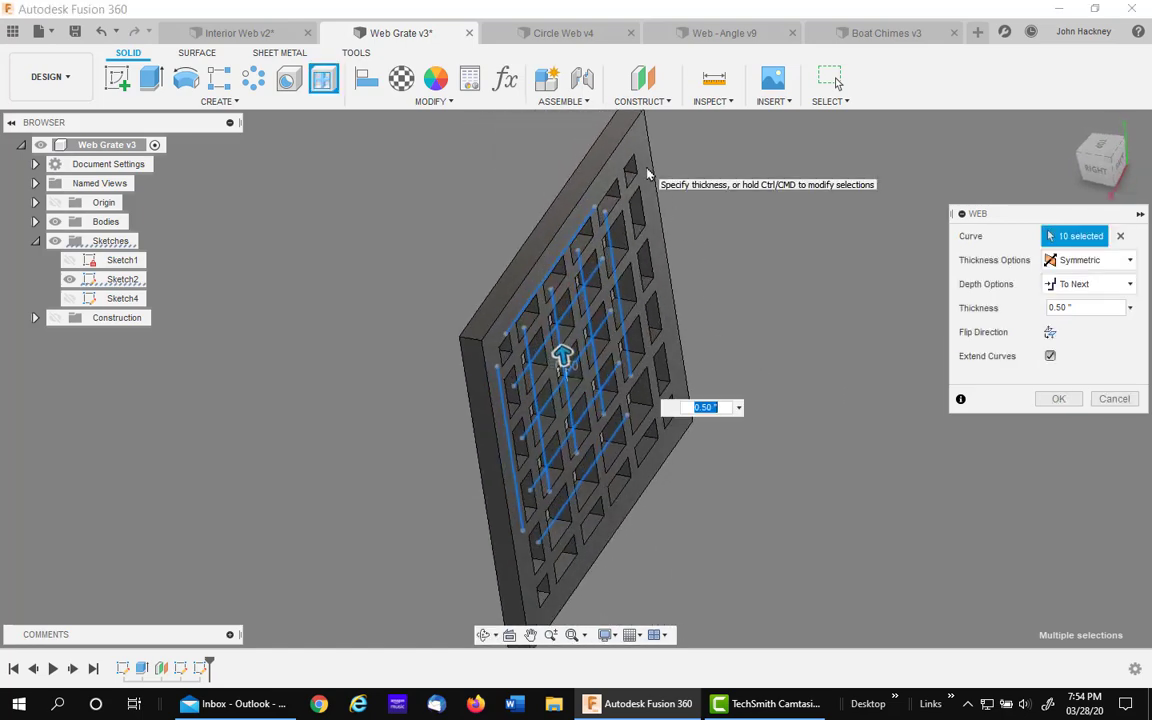
pyautogui.keyDown('shift'); pyautogui.moveTo(662, 228); pyautogui.dragTo(825, 238, button='middle'); pyautogui.keyUp('shift')
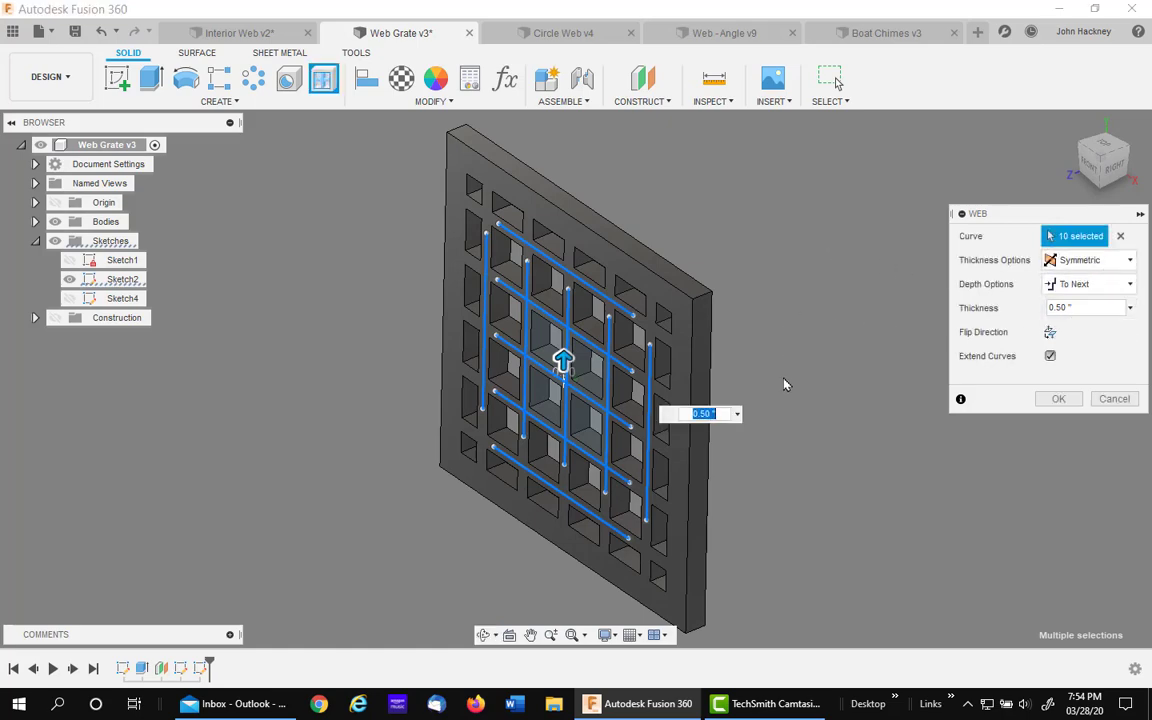
pyautogui.keyDown('shift'); pyautogui.moveTo(783, 386); pyautogui.dragTo(782, 345, button='middle'); pyautogui.keyUp('shift')
pyautogui.scroll(4, 700, 313)
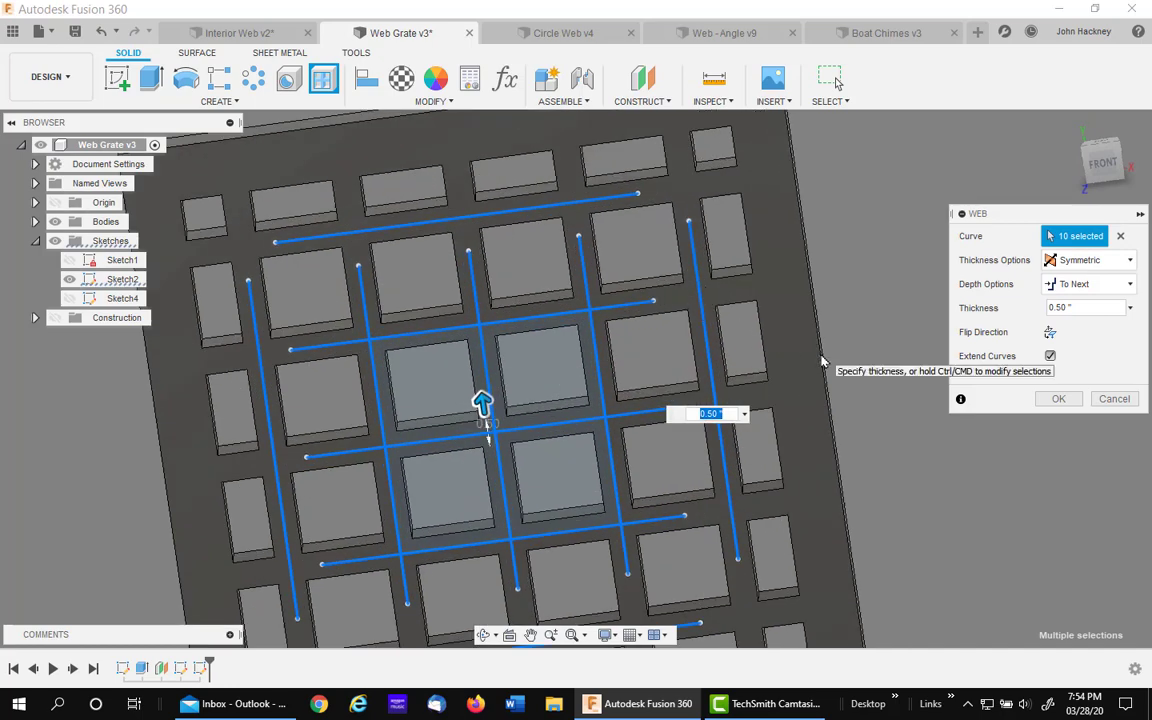
pyautogui.click(1050, 357)
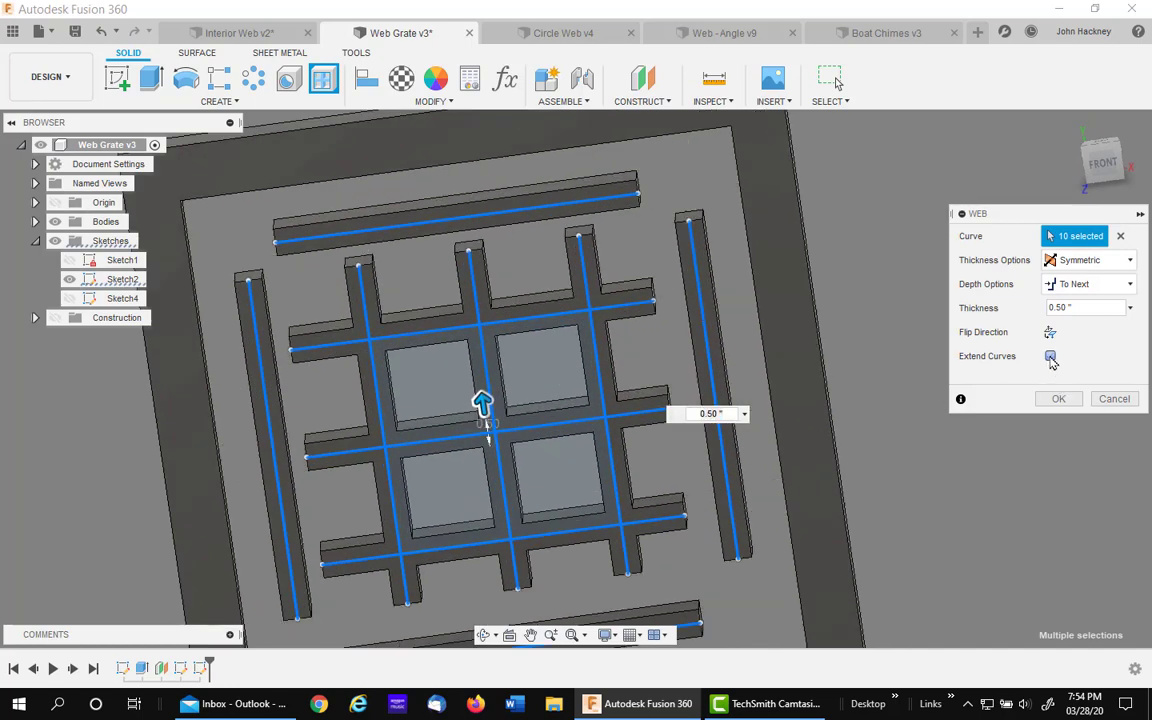
pyautogui.click(1050, 357)
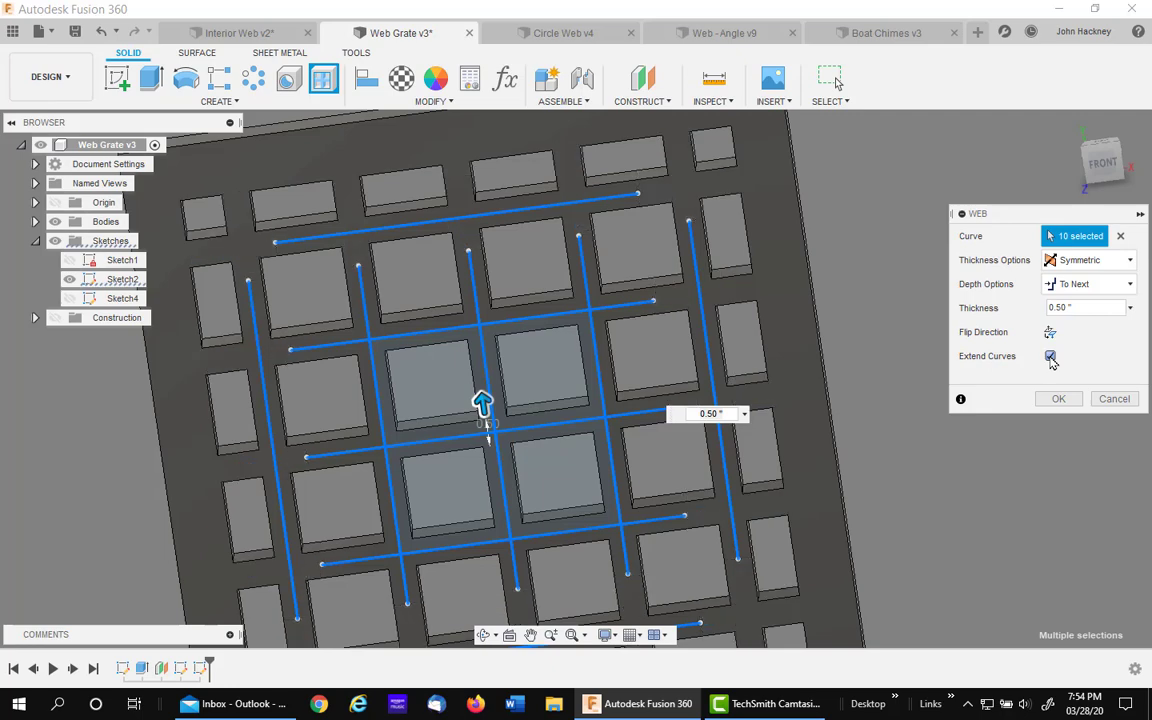
# - Turn Extend Curves off and back on while viewing the grate at different angles
pyautogui.keyDown('shift'); pyautogui.moveTo(800, 425); pyautogui.dragTo(176, 584, button='middle'); pyautogui.keyUp('shift')
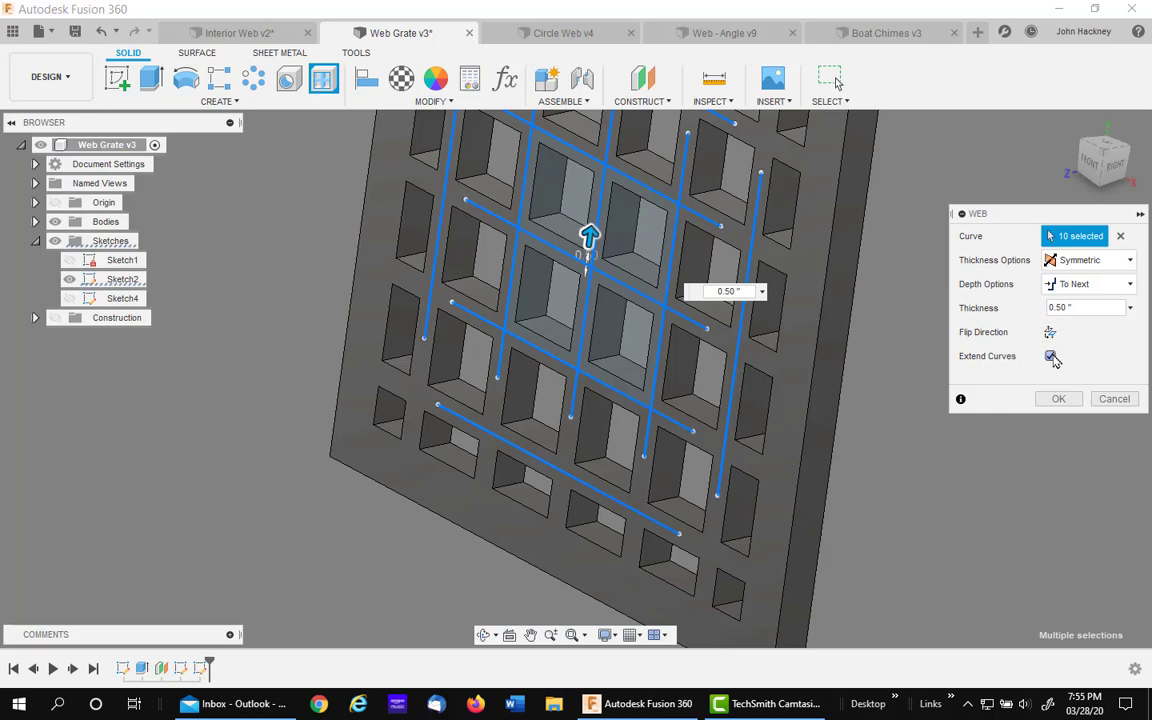
pyautogui.click(1051, 357)
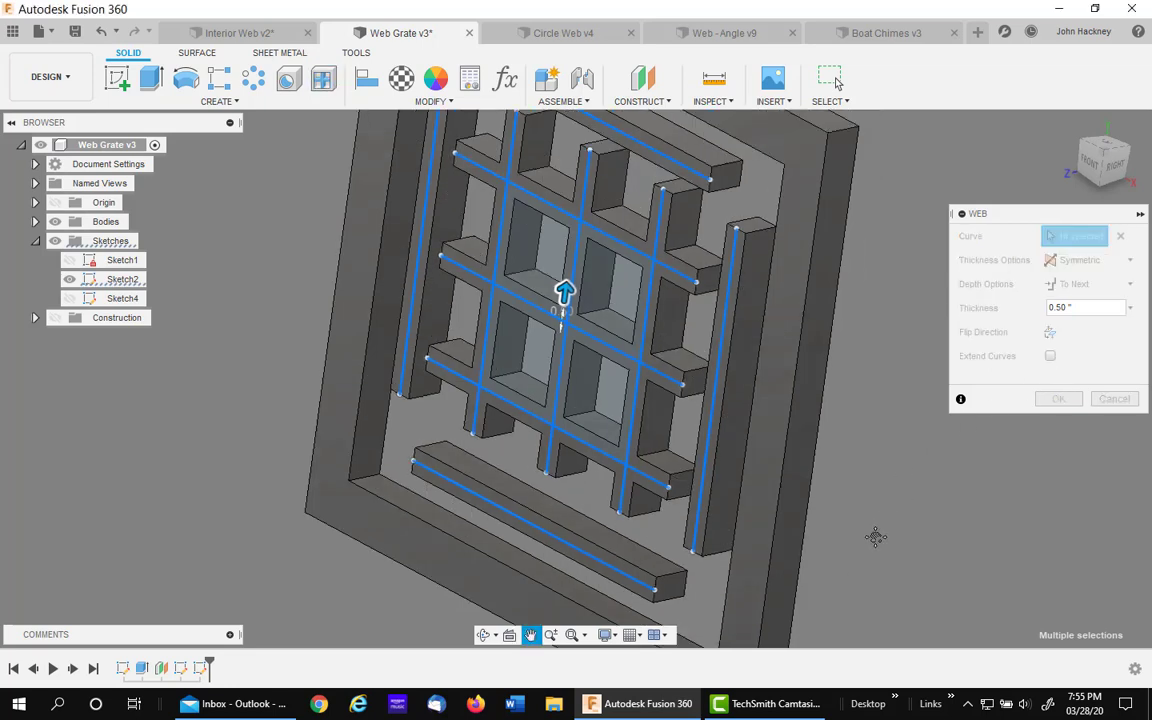
pyautogui.keyDown('shift'); pyautogui.moveTo(875, 537); pyautogui.dragTo(787, 480, button='middle'); pyautogui.keyUp('shift')
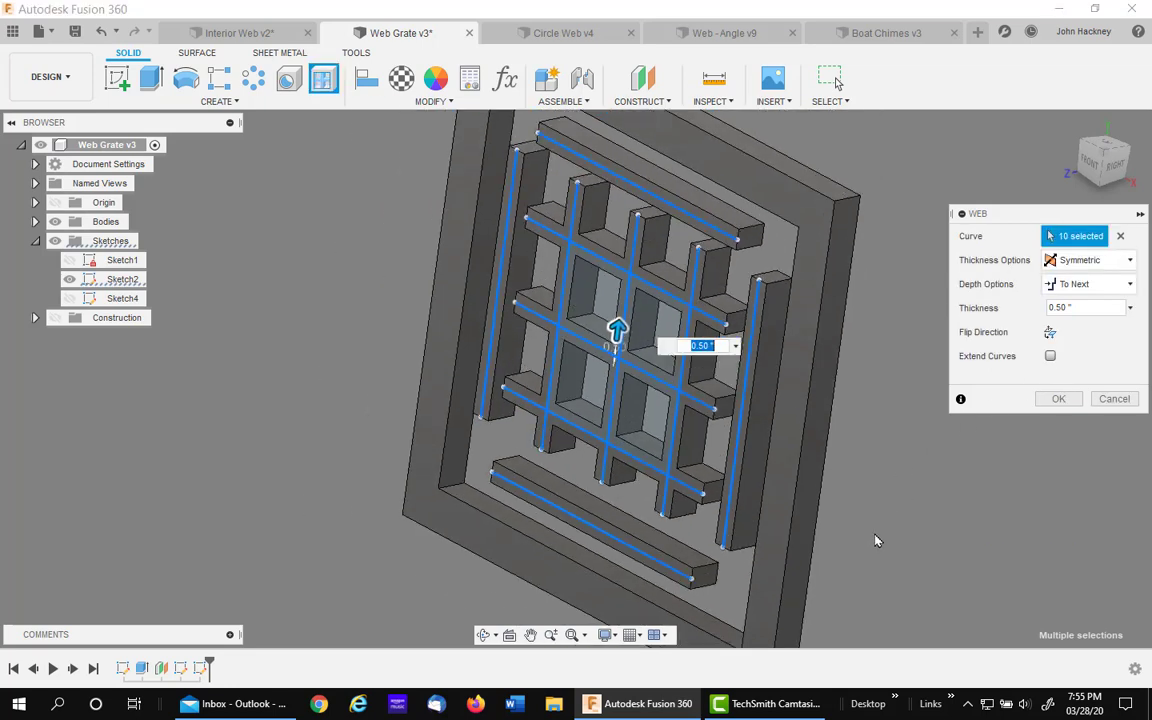
pyautogui.click(1050, 357)
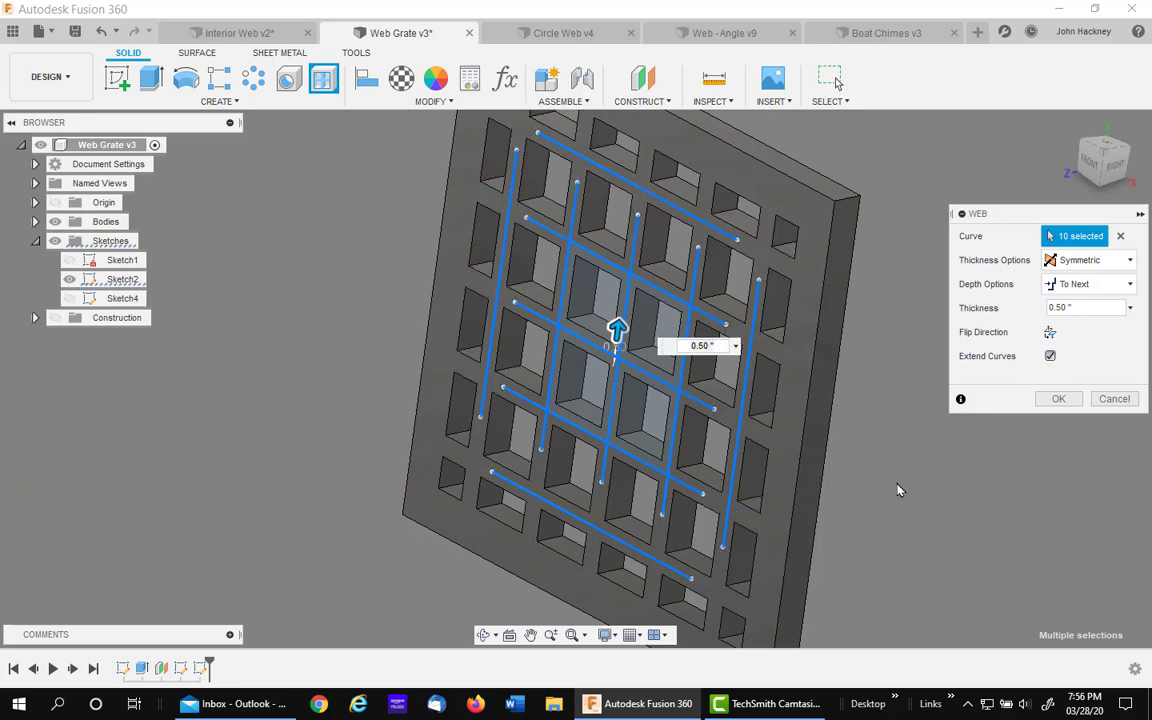
# - Switch the ribs to a fixed Depth and try depth values of .25 and .375
pyautogui.click(1104, 286)
pyautogui.click(1080, 326)
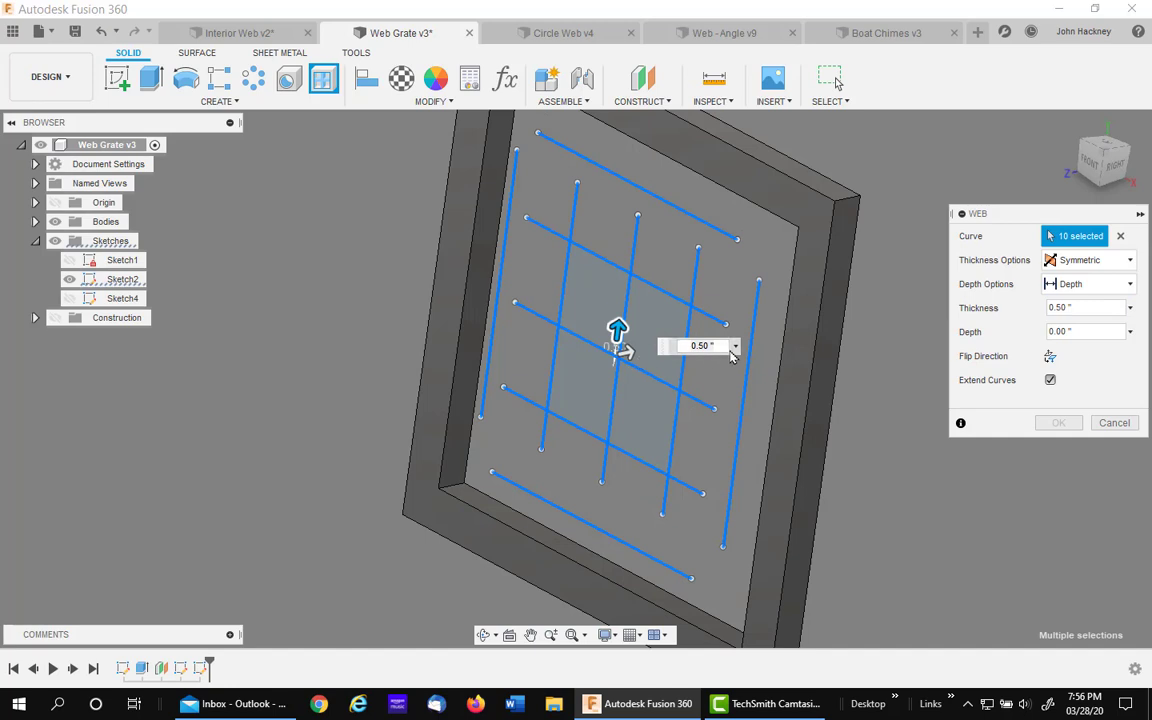
pyautogui.click(1090, 334)
pyautogui.doubleClick(1092, 336)
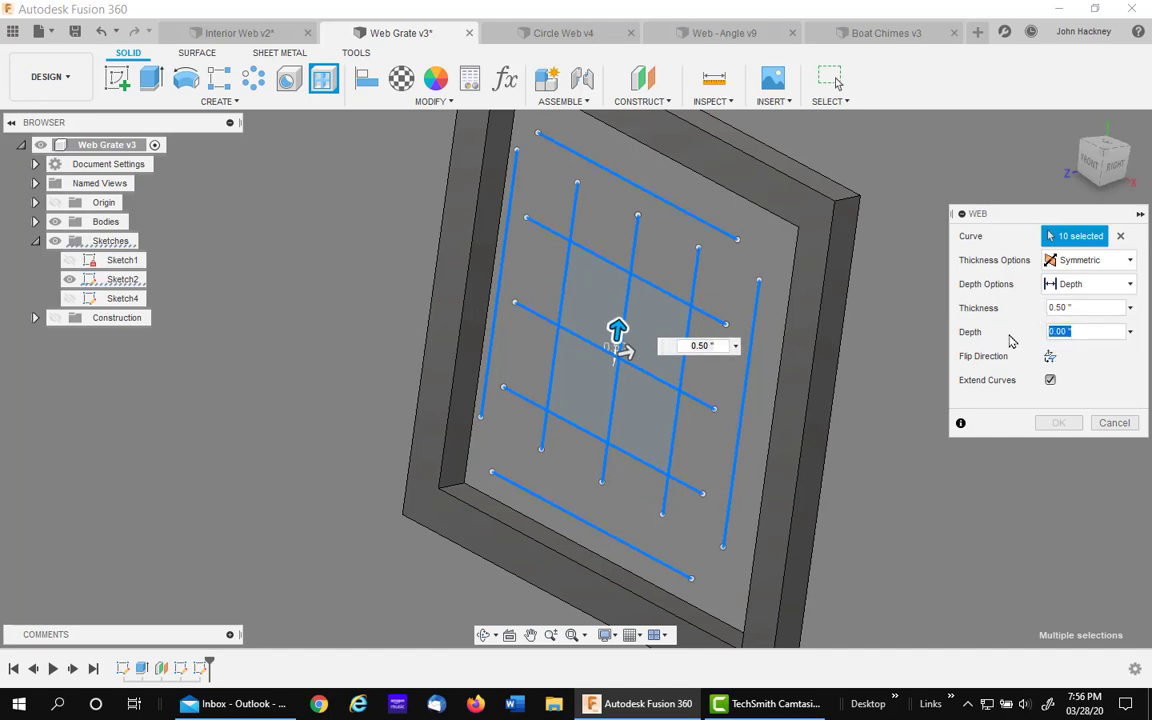
pyautogui.write('25')
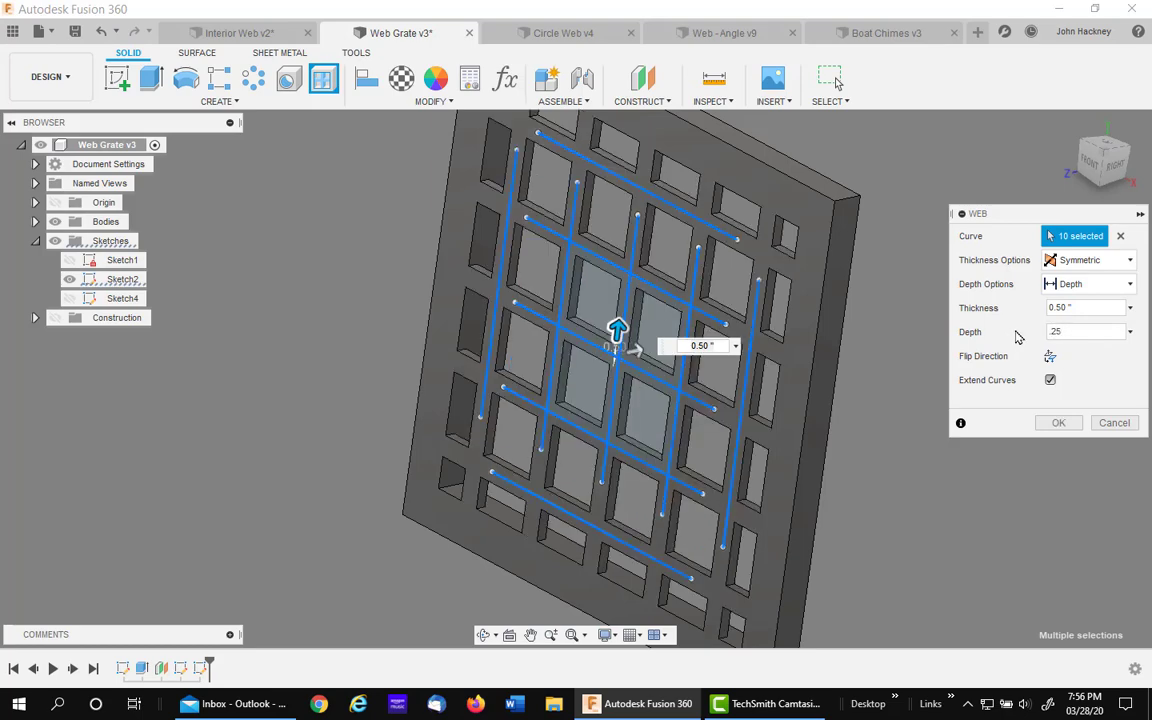
pyautogui.press('Return')
pyautogui.keyDown('shift'); pyautogui.moveTo(884, 363); pyautogui.dragTo(805, 355, button='middle'); pyautogui.keyUp('shift')
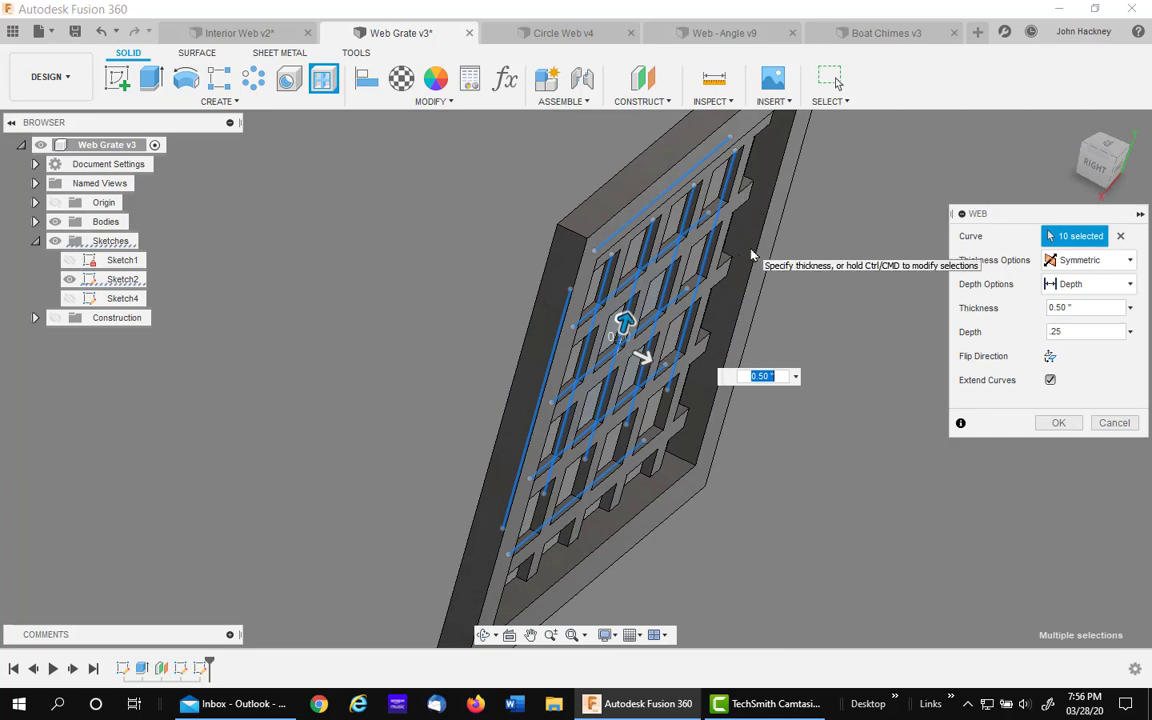
pyautogui.click(1082, 331)
pyautogui.write('.25')
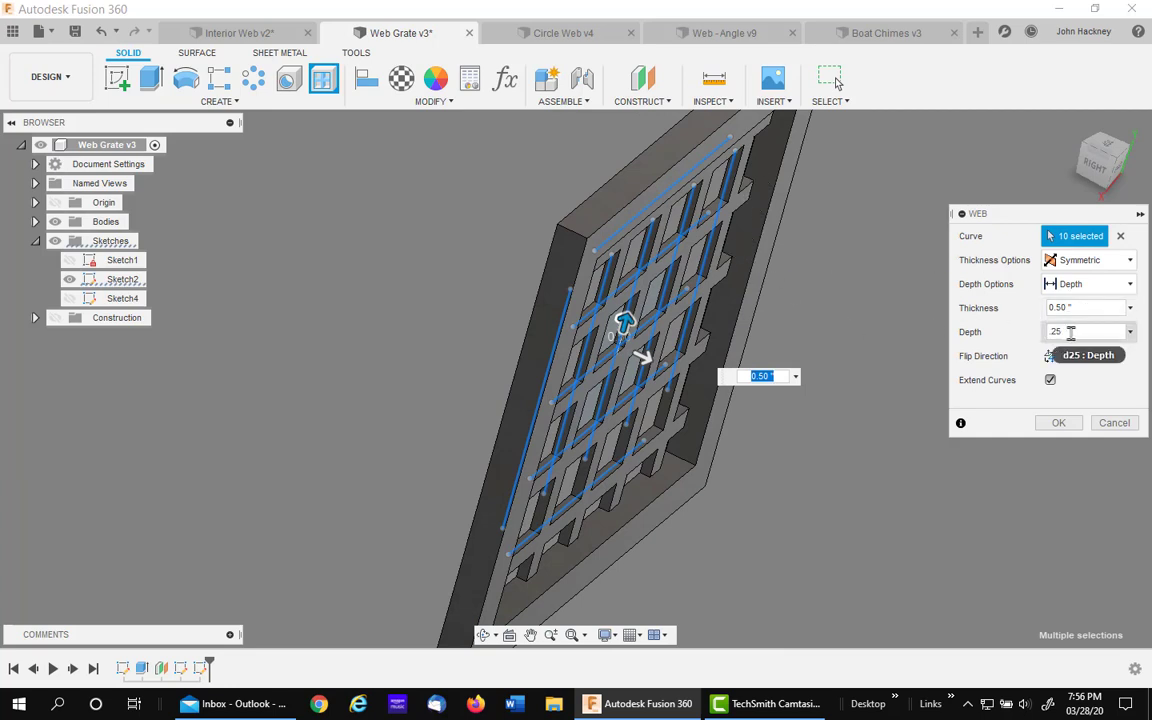
pyautogui.moveTo(1062, 331); pyautogui.dragTo(1016, 332)
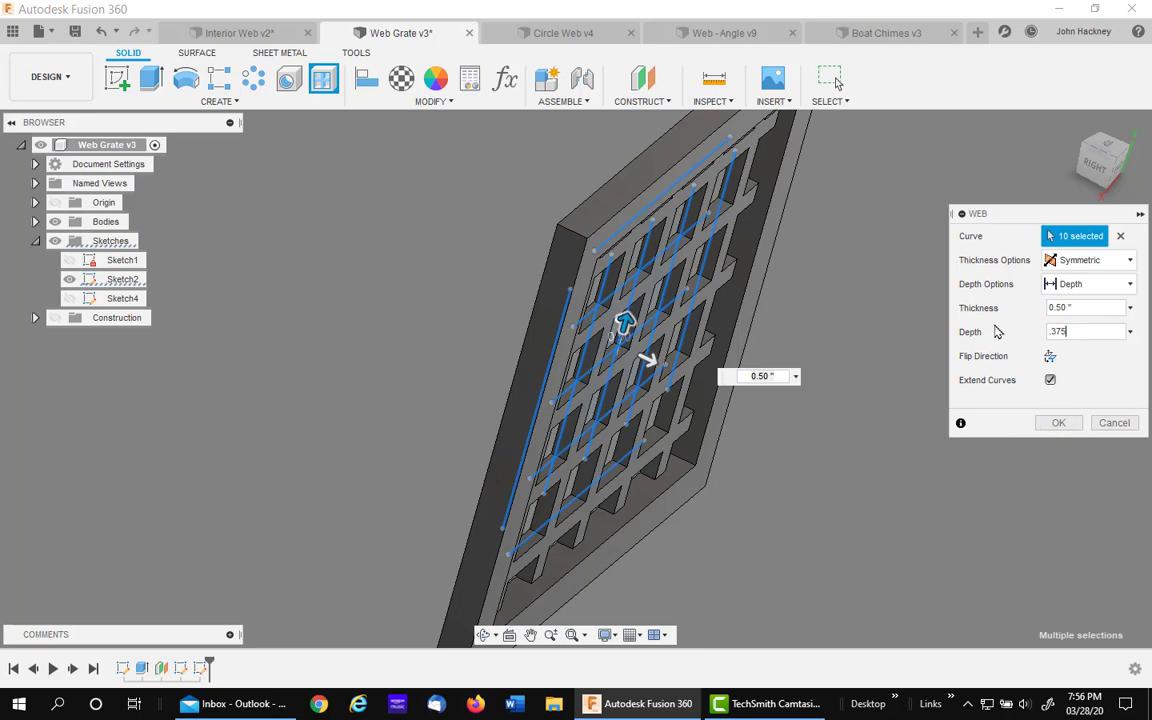
# - Set the rib Depth Options back to To Next
pyautogui.click(1088, 284)
pyautogui.click(1083, 307)
pyautogui.click(1088, 284)
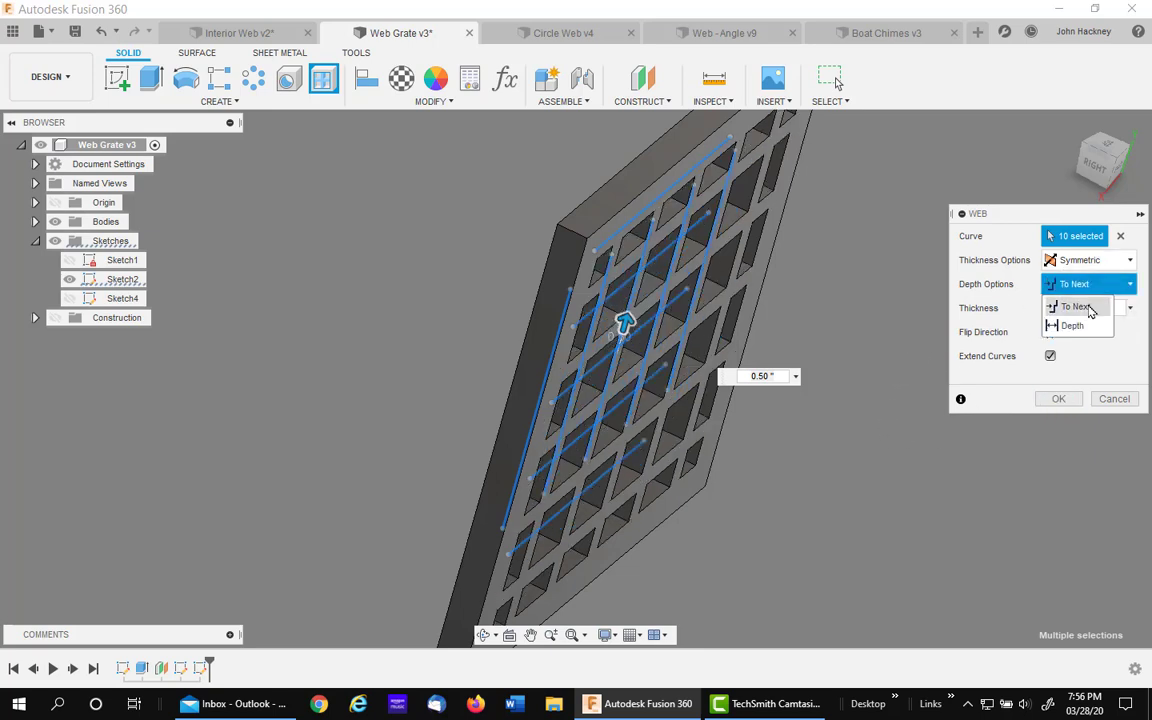
pyautogui.click(1075, 304)
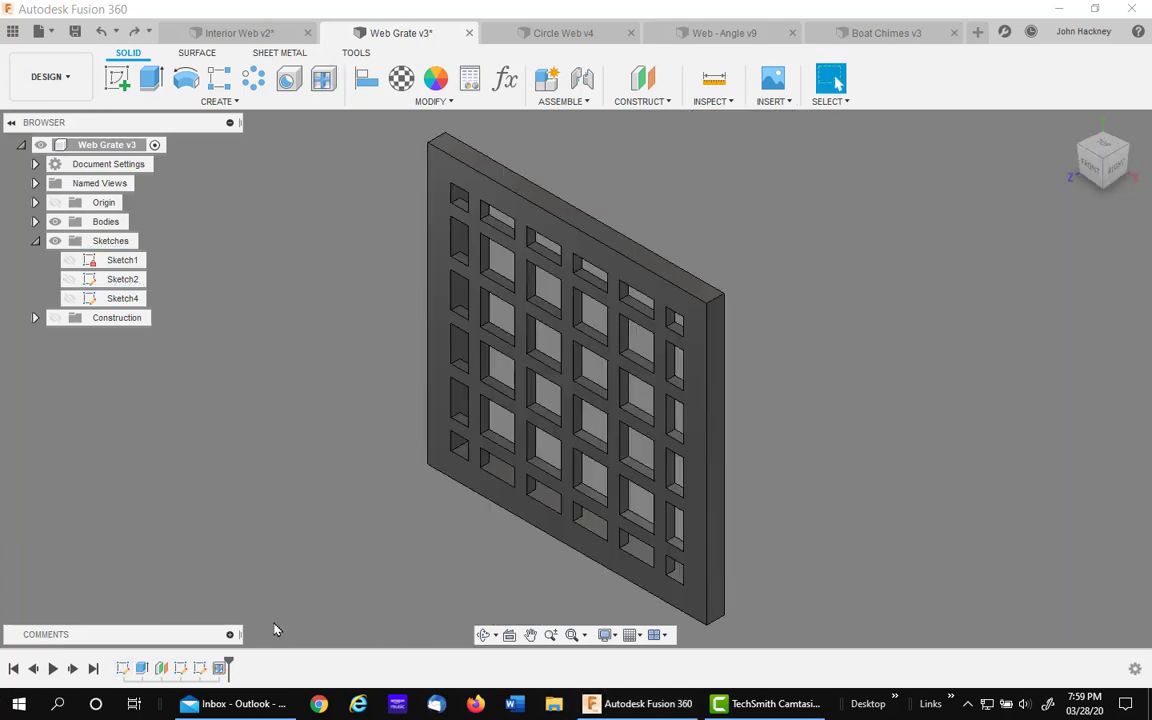
# - Roll the timeline back before the Web and show Sketch4's curvy splines in the frame
pyautogui.moveTo(230, 665); pyautogui.dragTo(209, 666)
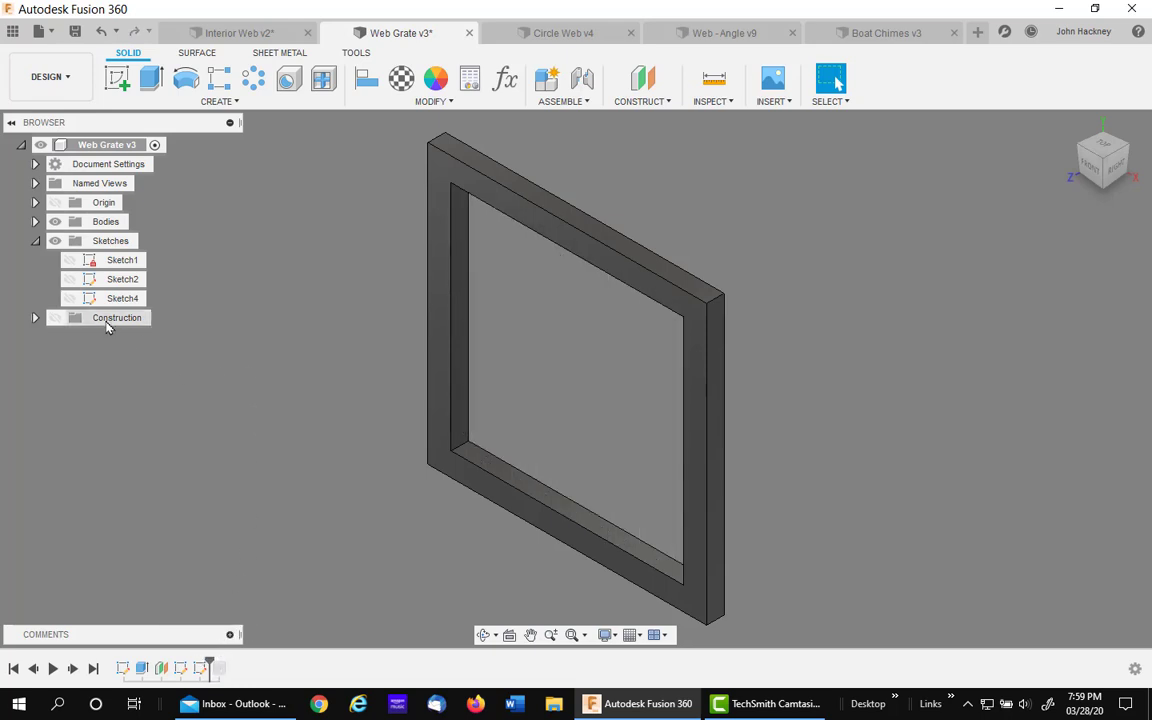
pyautogui.click(69, 298)
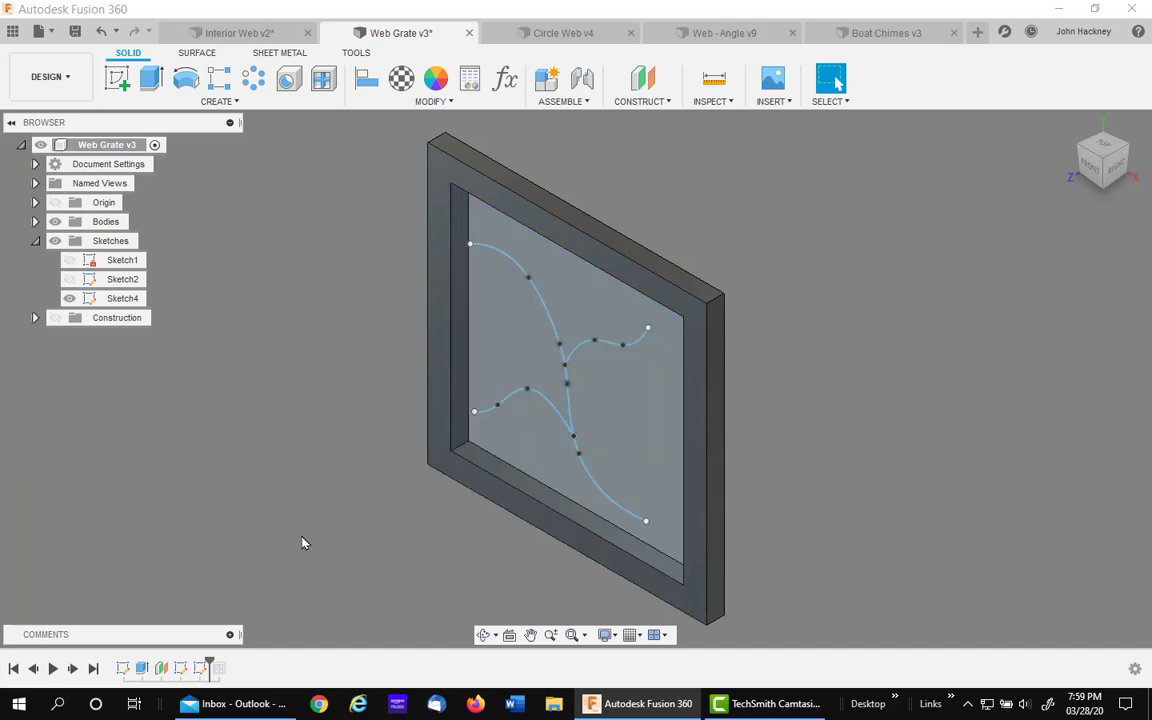
pyautogui.click(1118, 165)
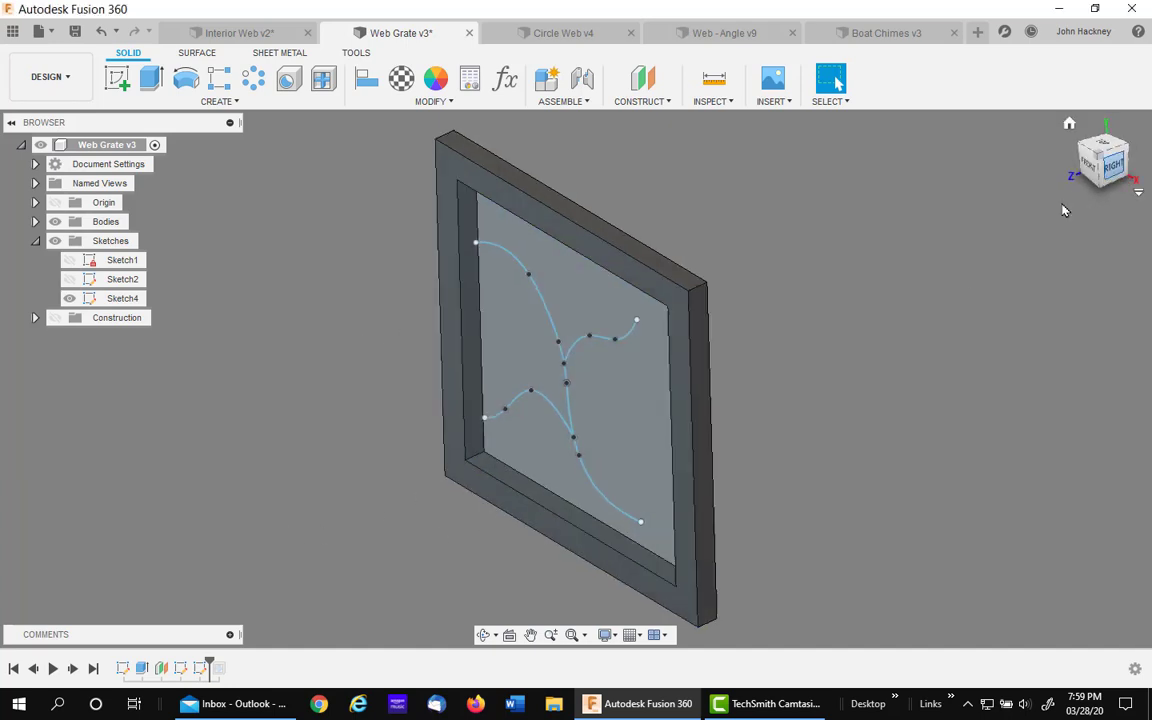
pyautogui.click(1090, 143)
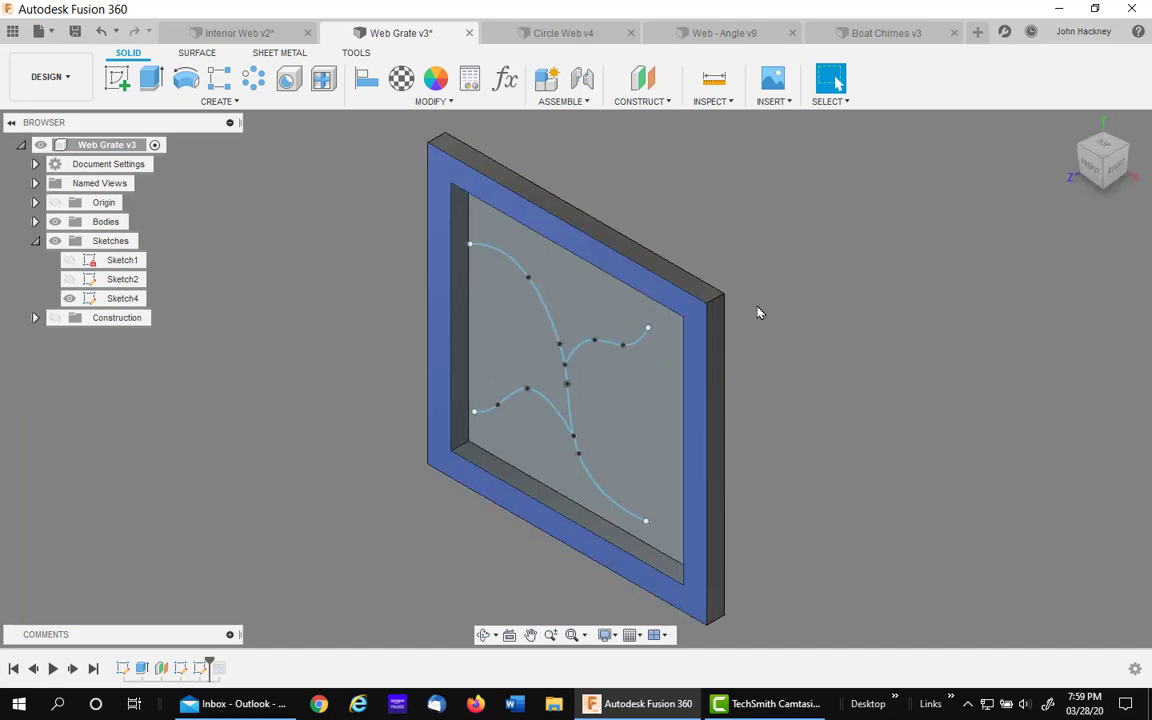
# - Start a Web from the curvy spline curves inside the frame
pyautogui.click(323, 78)
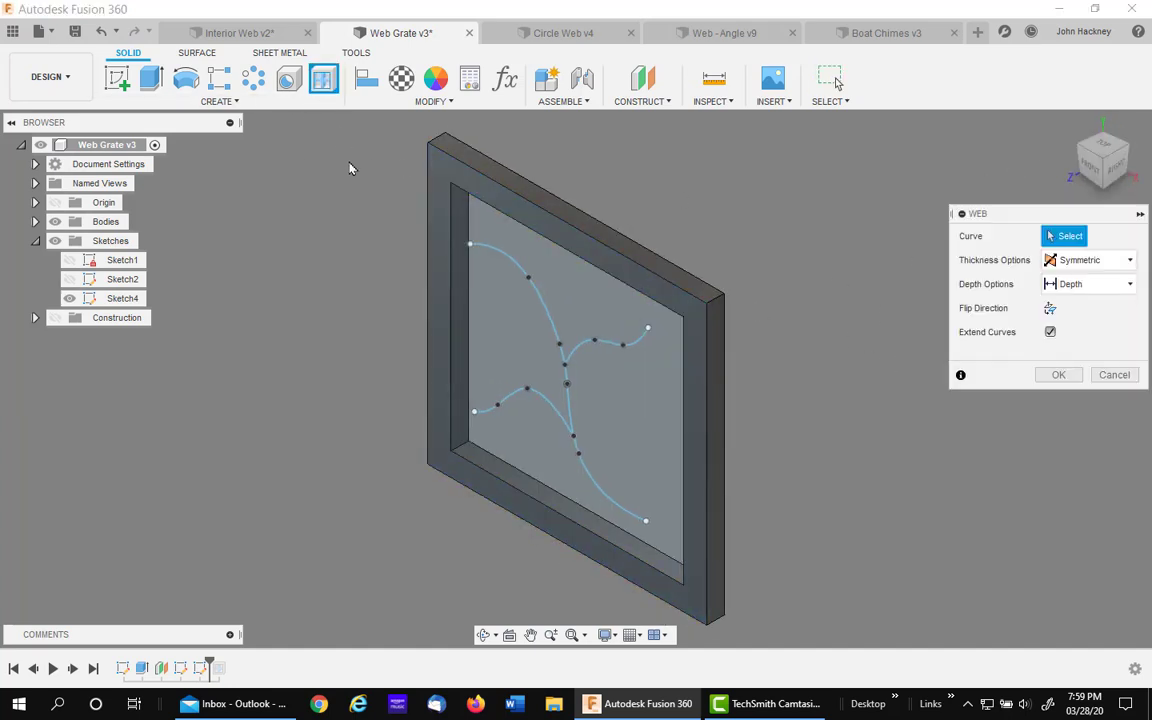
pyautogui.moveTo(348, 160)
pyautogui.mouseDown()
pyautogui.moveTo(535, 432)
pyautogui.moveTo(713, 553)
pyautogui.mouseUp()
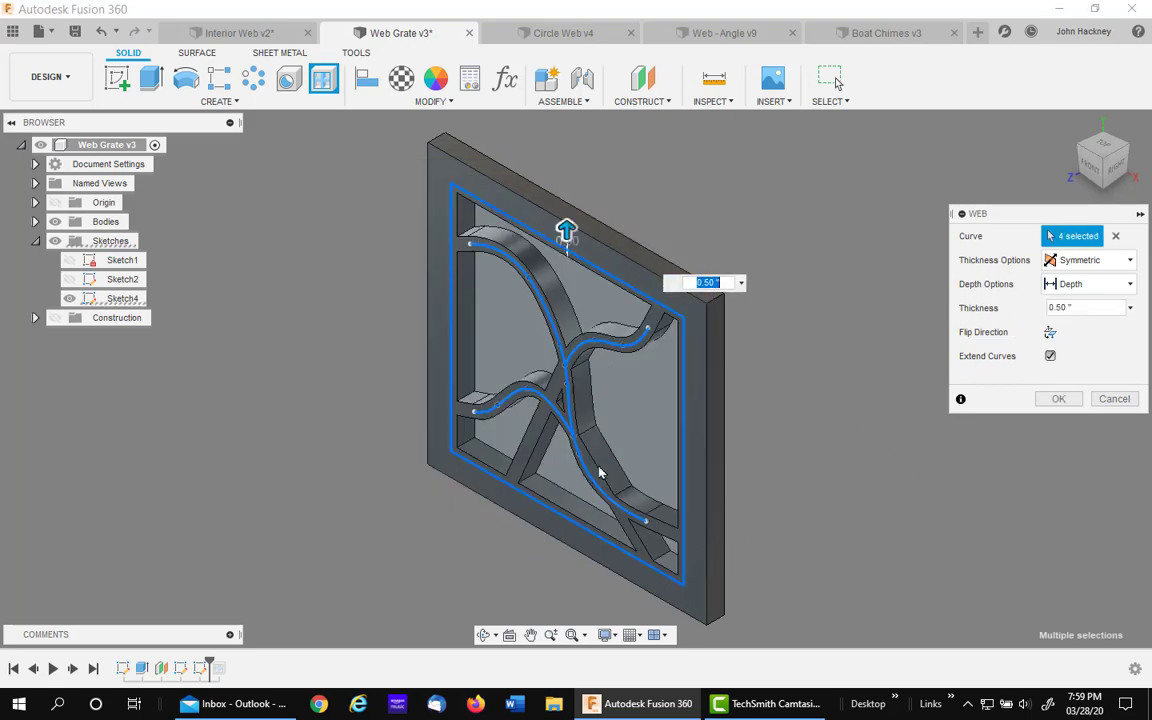
pyautogui.keyDown('shift'); pyautogui.moveTo(760, 456); pyautogui.dragTo(764, 424, button='middle'); pyautogui.keyUp('shift')
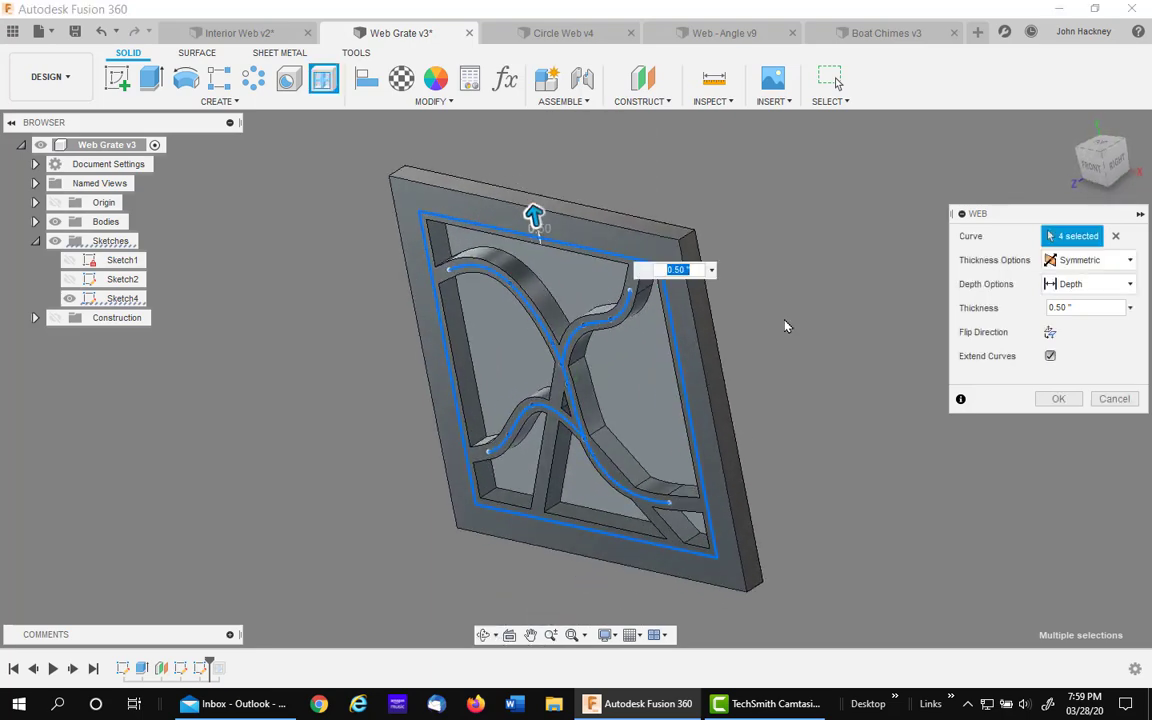
# - Toggle Extend Curves off, on, and off again, then set Depth Options to To Next
pyautogui.click(1050, 357)
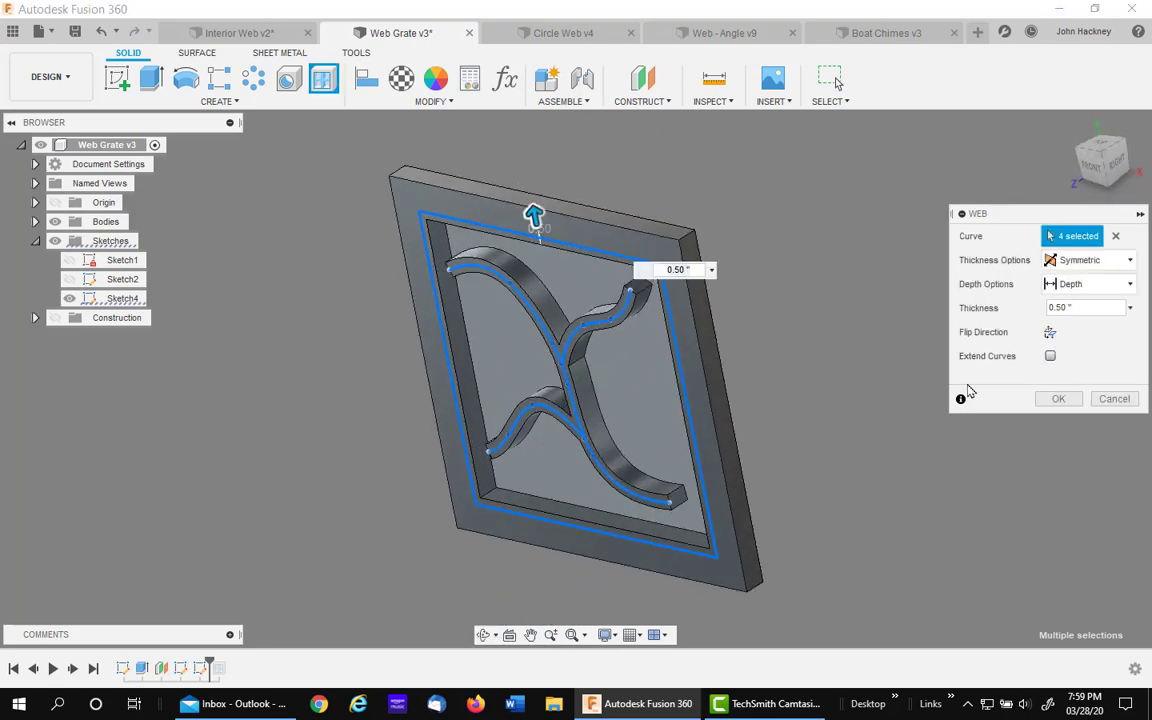
pyautogui.keyDown('shift'); pyautogui.moveTo(752, 407); pyautogui.dragTo(820, 440, button='middle'); pyautogui.keyUp('shift')
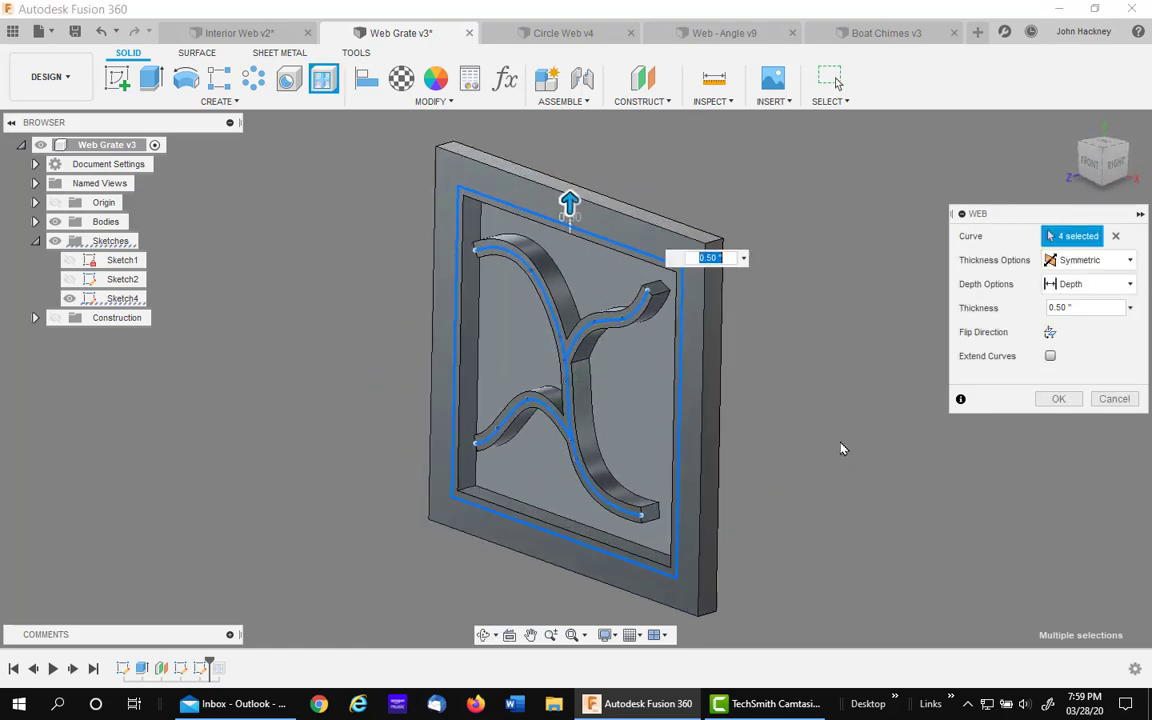
pyautogui.click(1050, 357)
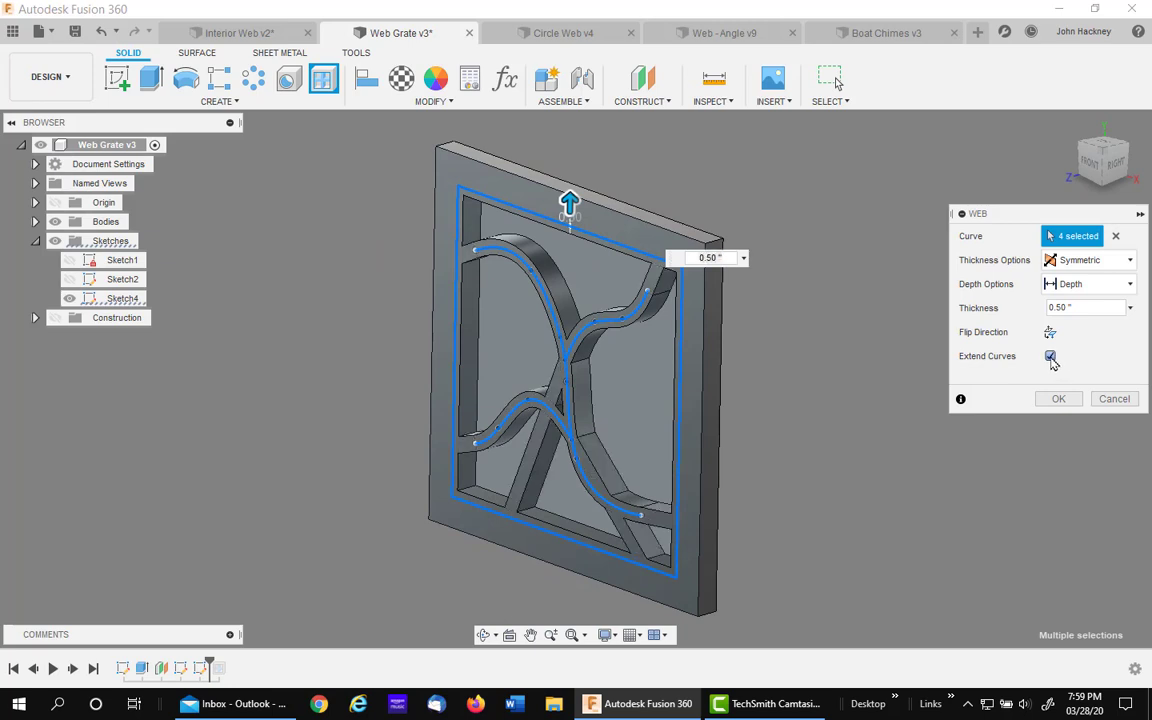
pyautogui.click(1050, 357)
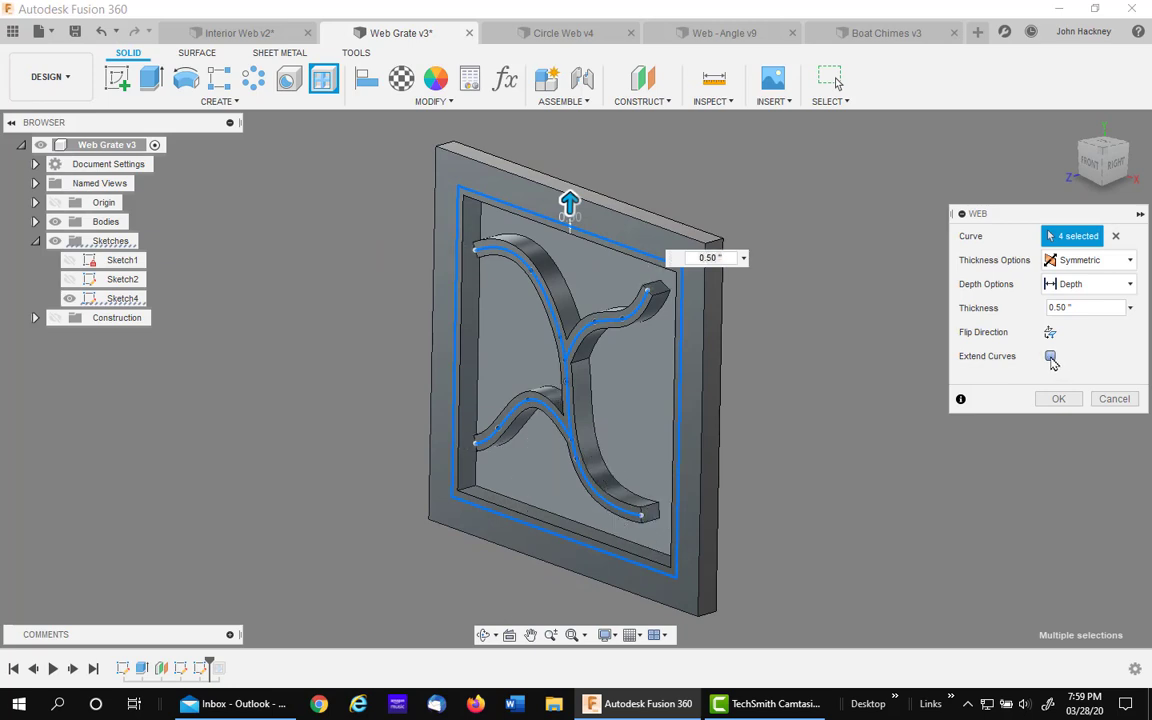
pyautogui.click(1092, 285)
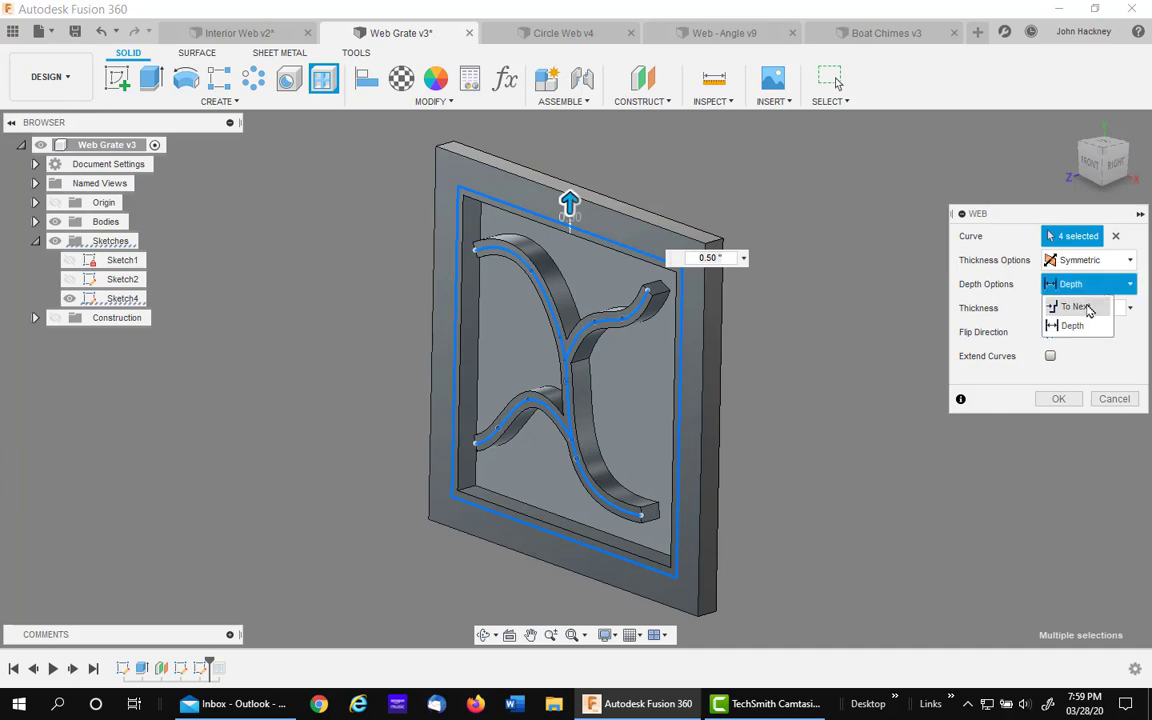
pyautogui.click(1080, 307)
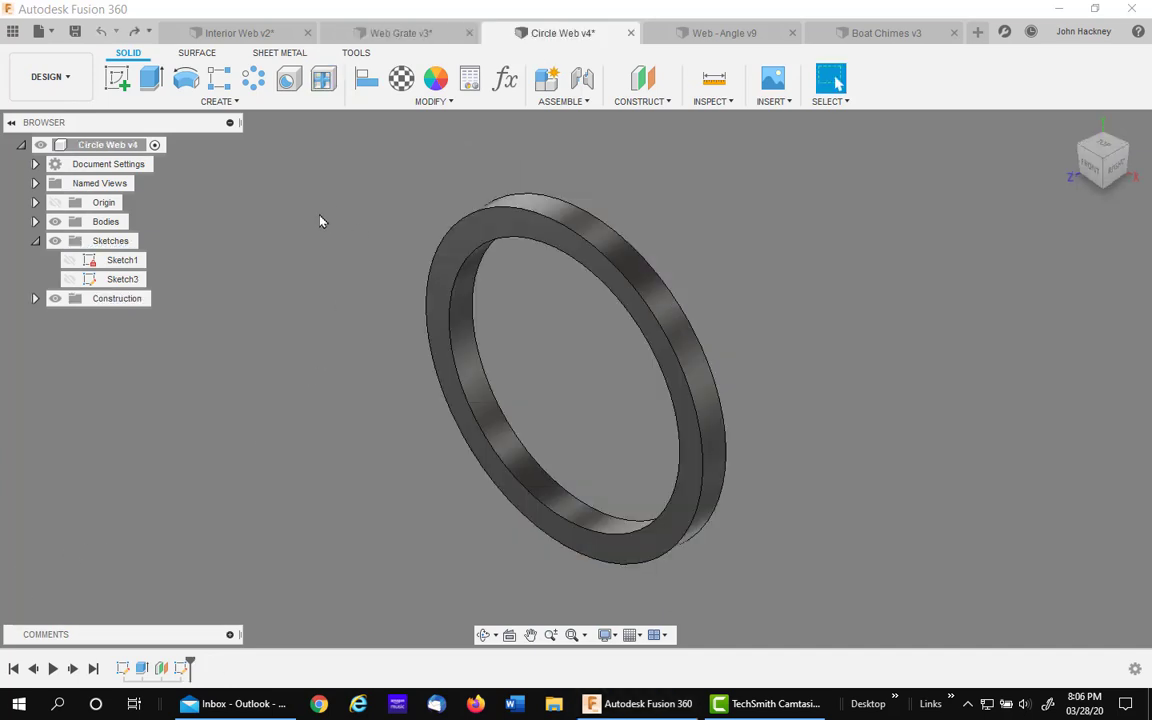
# - Show Sketch3's grid over the ring, check it from the Right view, and start a Web
pyautogui.click(69, 279)
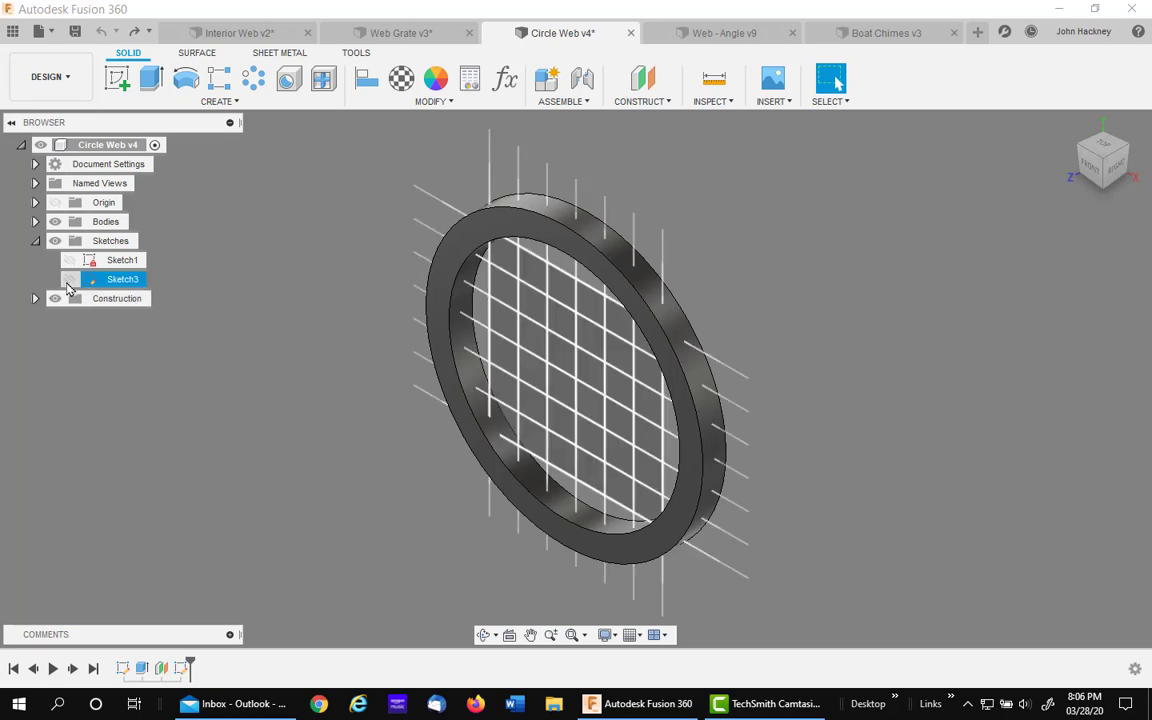
pyautogui.click(1114, 166)
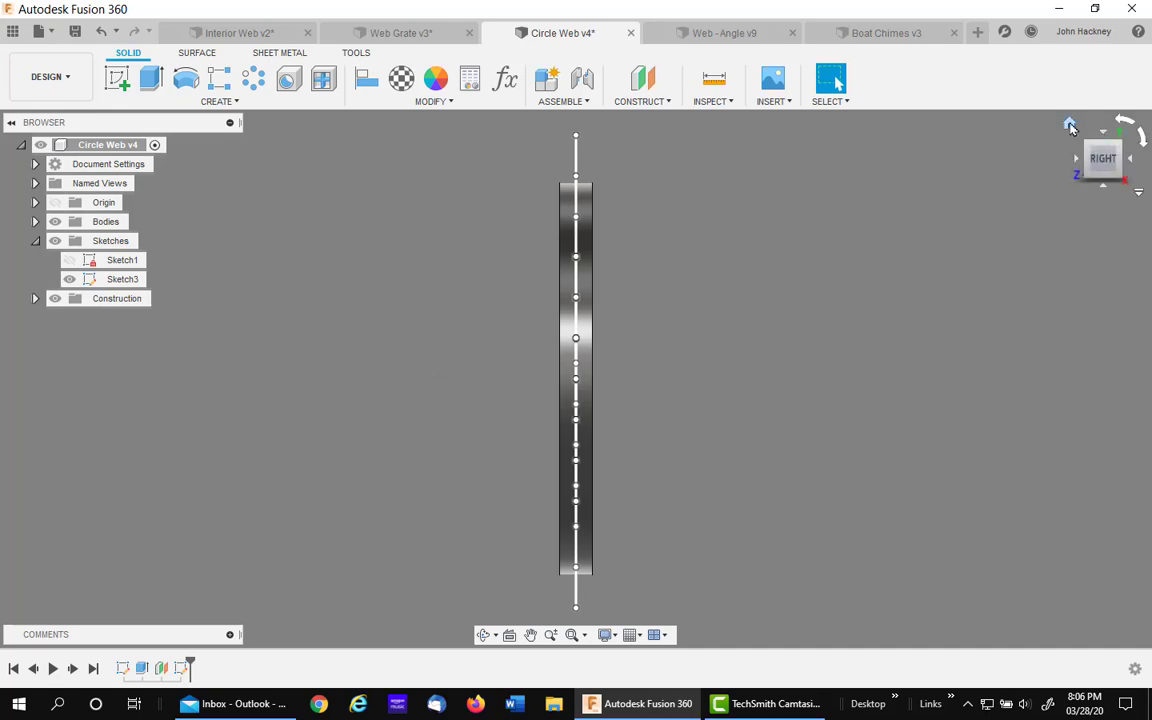
pyautogui.click(1077, 132)
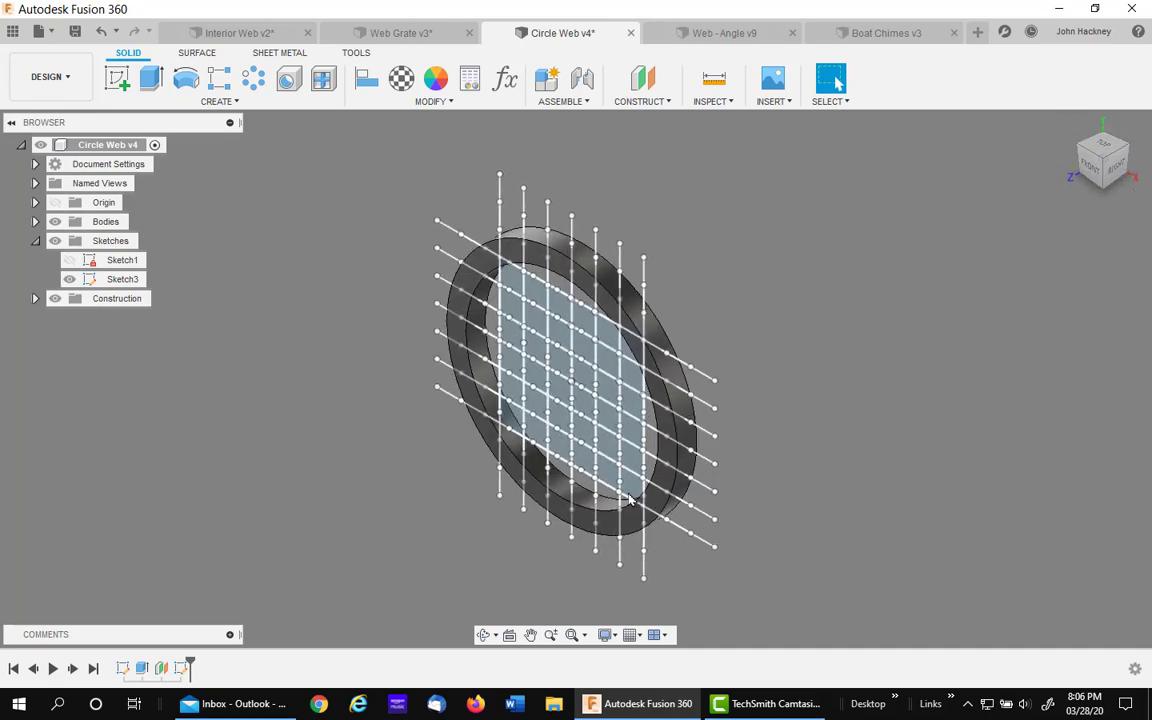
pyautogui.click(323, 80)
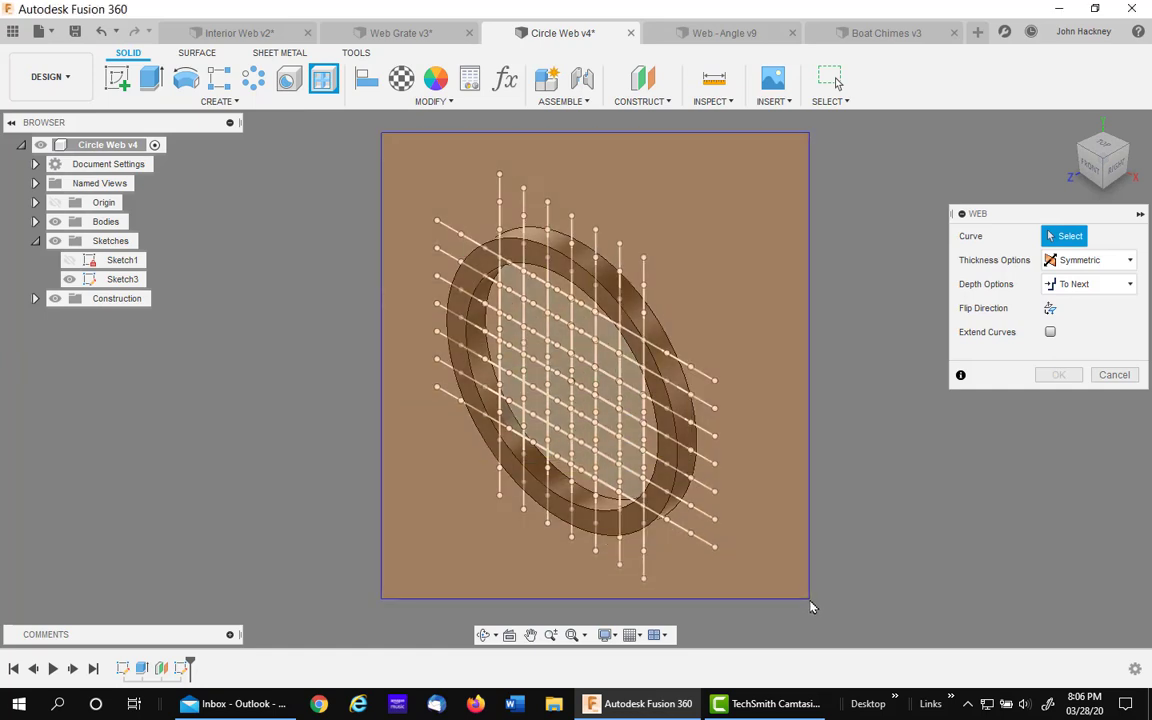
# - Build the grid web from all 98 Sketch3 lines with Sketch3 hidden, then orbit to inspect the ribs
pyautogui.click(811, 607)
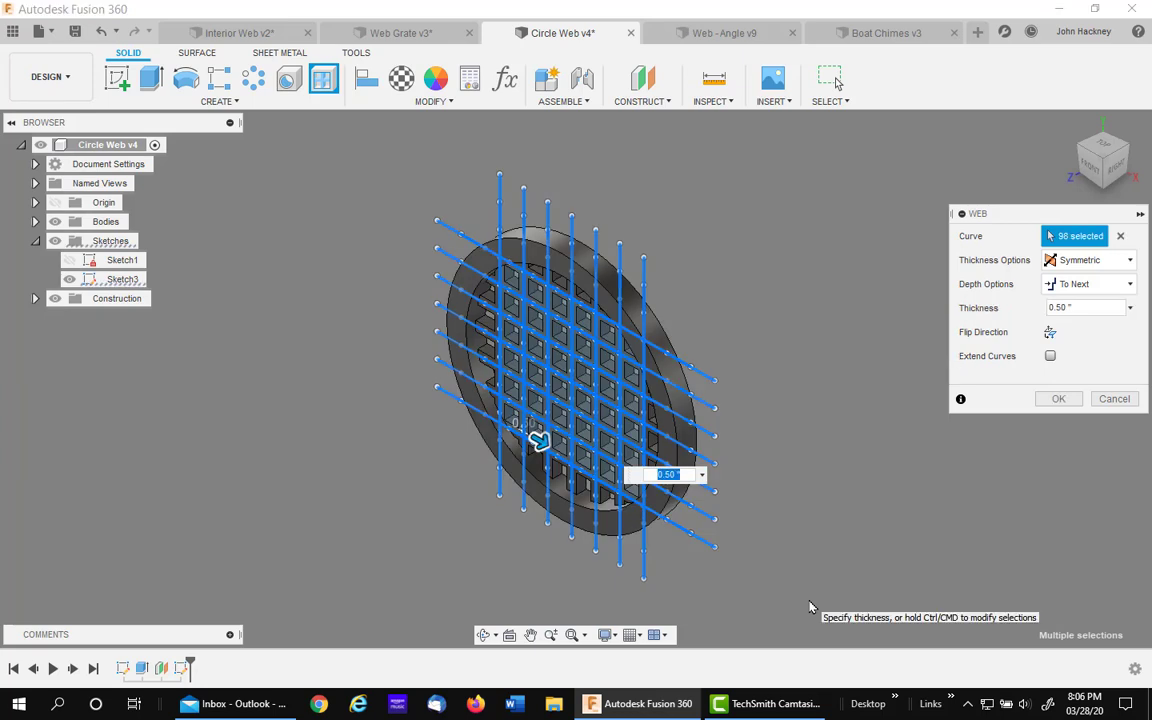
pyautogui.click(70, 280)
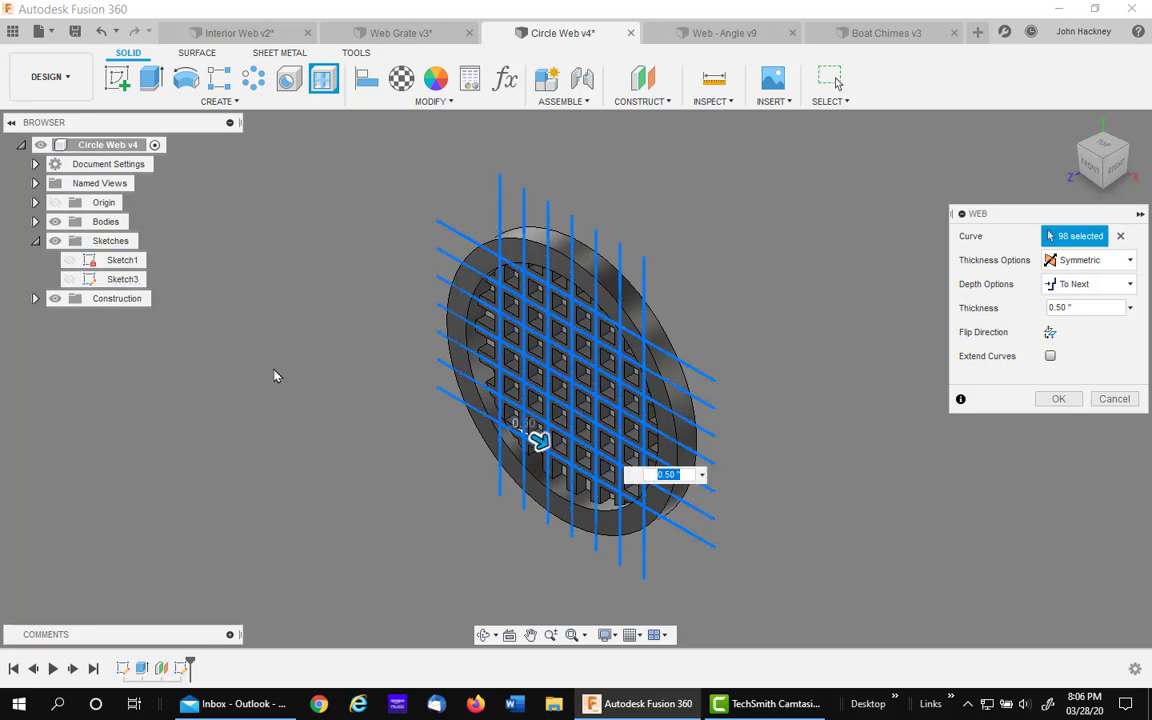
pyautogui.click(1056, 398)
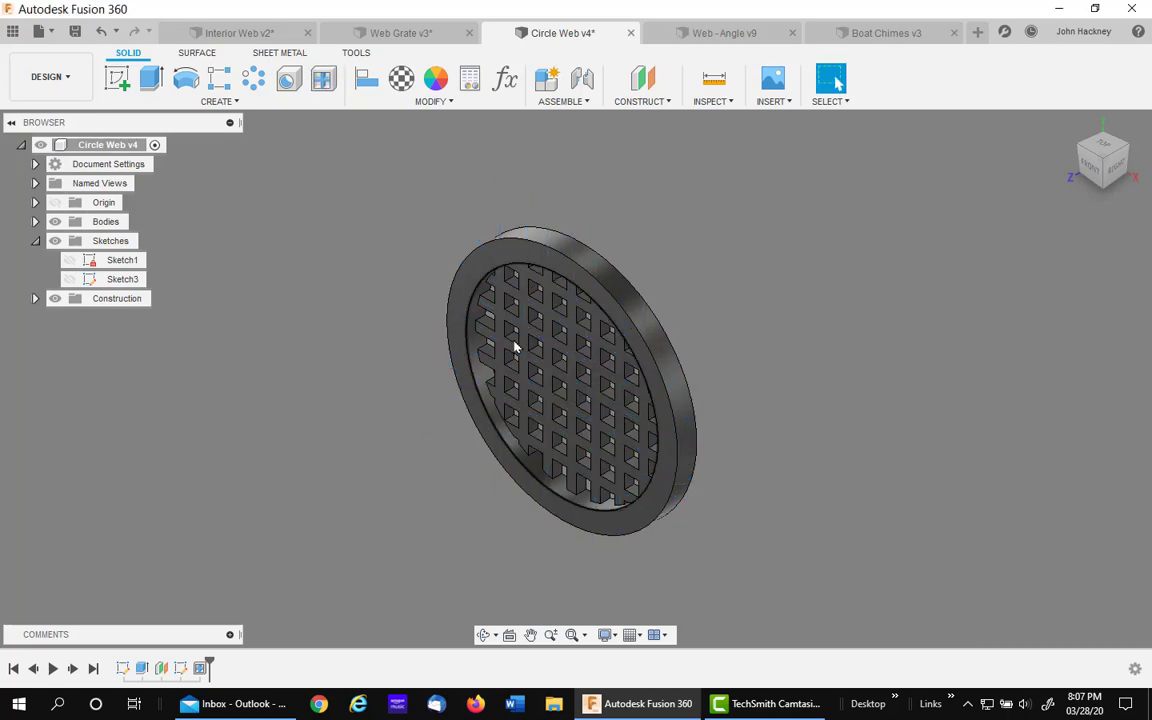
pyautogui.scroll(2, 502, 355)
pyautogui.scroll(2, 502, 355)
pyautogui.scroll(-1, 332, 417)
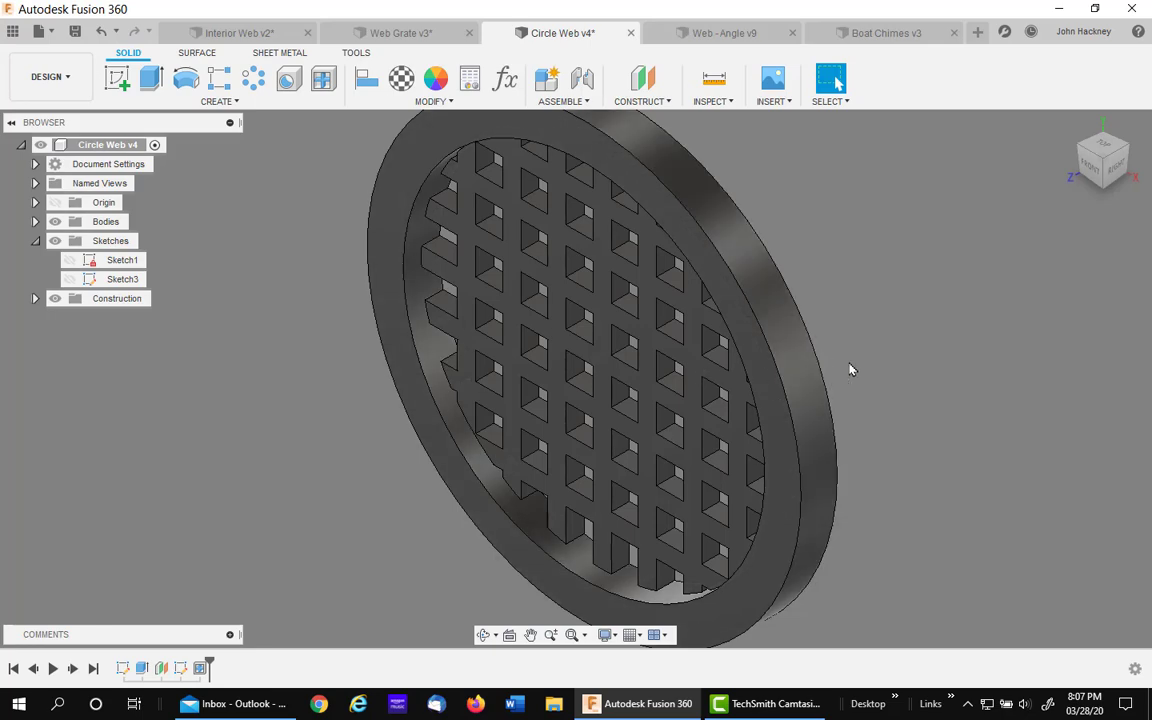
pyautogui.keyDown('shift'); pyautogui.moveTo(854, 368); pyautogui.dragTo(533, 463, button='middle'); pyautogui.keyUp('shift')
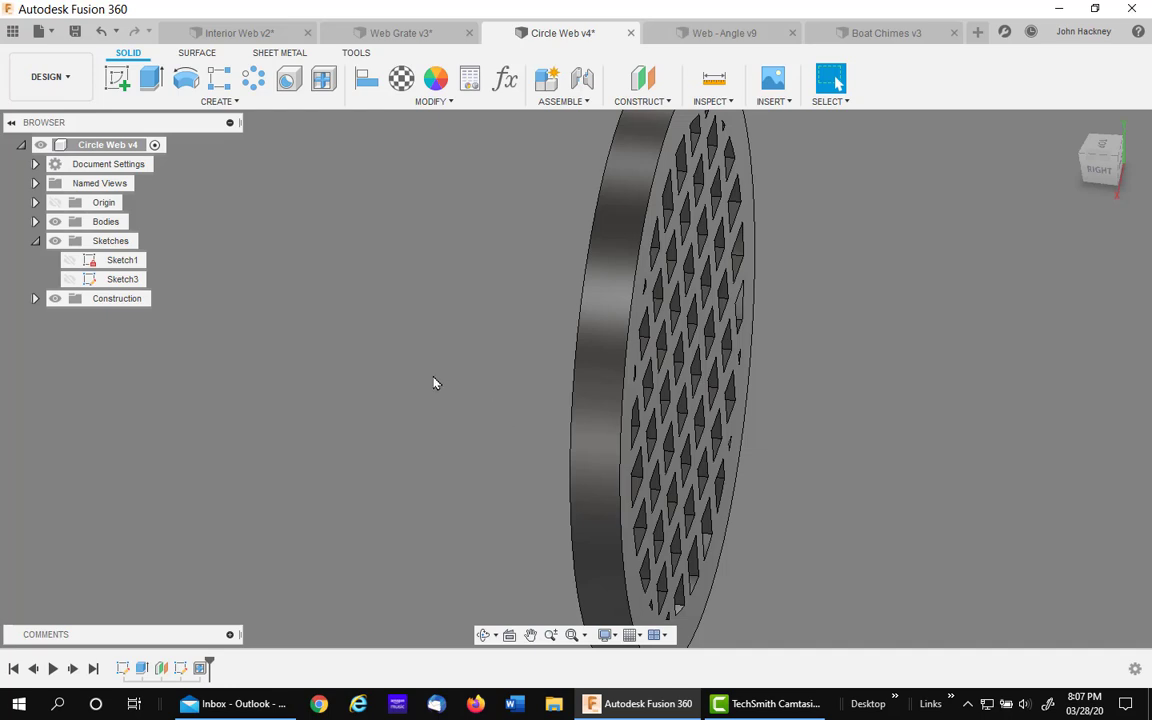
# - Edit the ring's Web feature so its Depth Options use a fixed .25 depth
pyautogui.rightClick(203, 668)
pyautogui.click(240, 522)
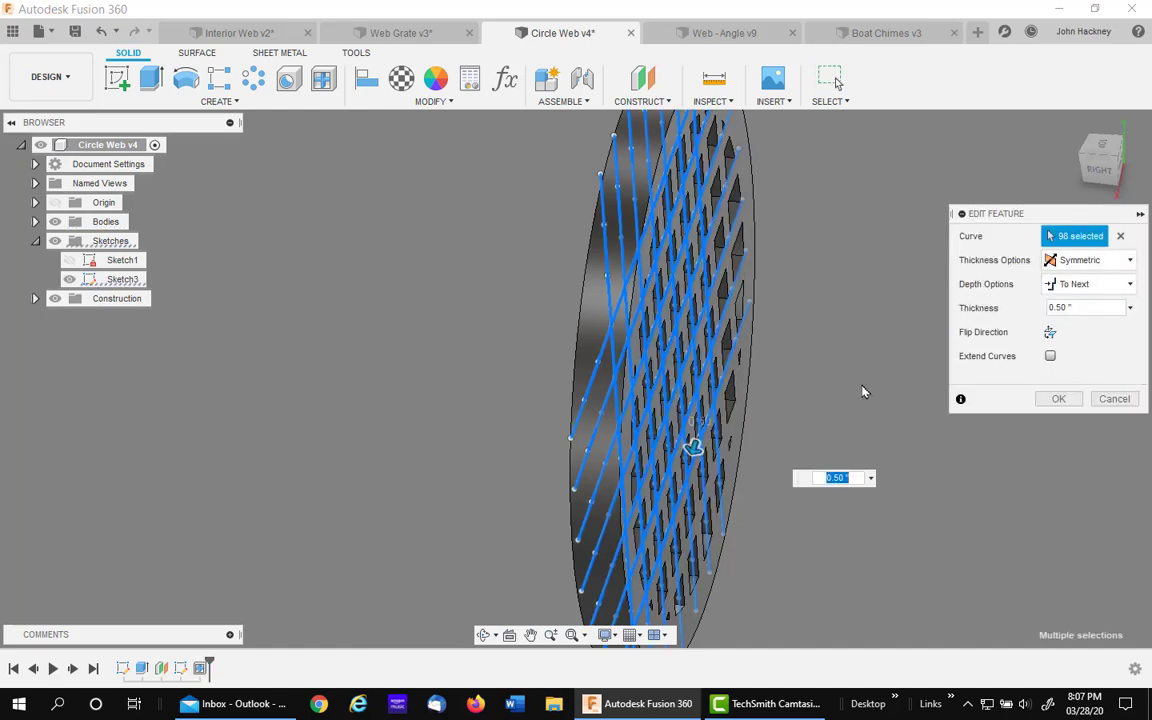
pyautogui.click(1110, 289)
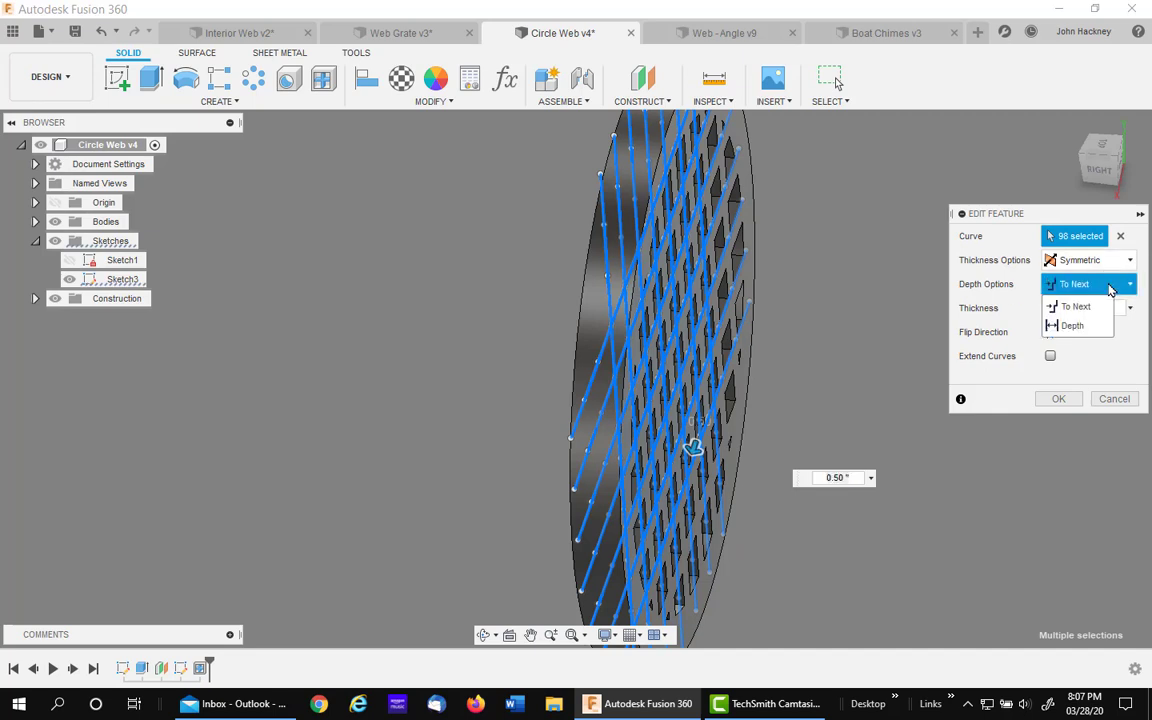
pyautogui.click(1078, 326)
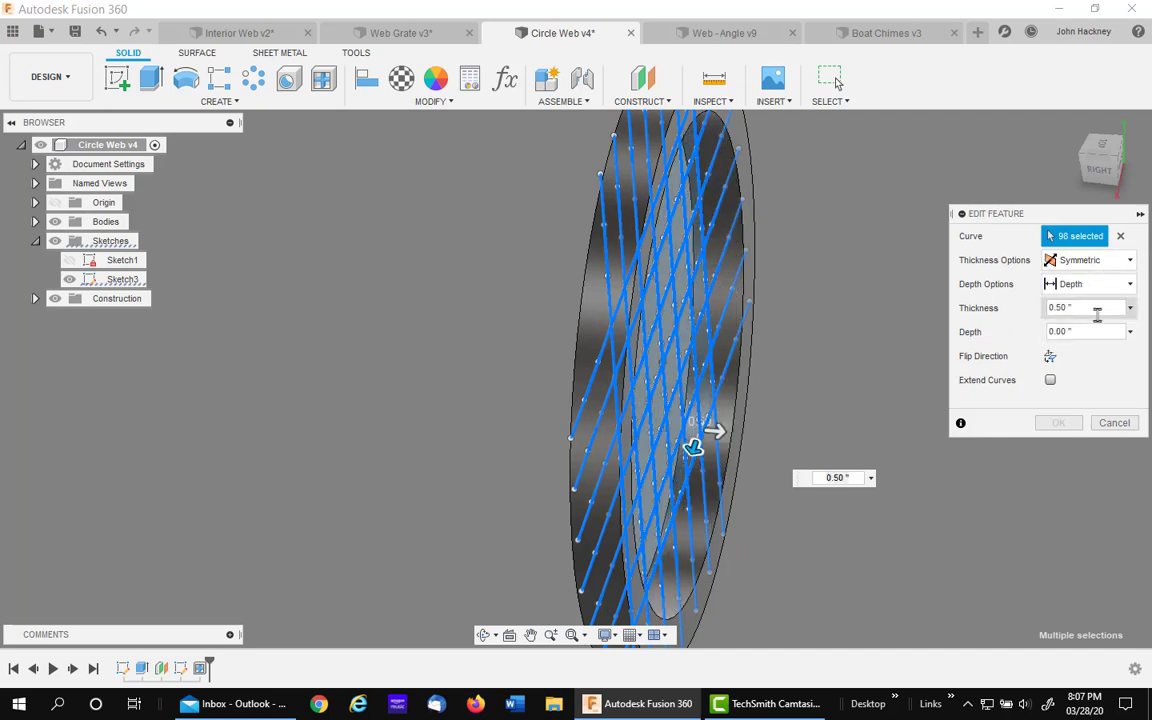
pyautogui.click(1085, 331)
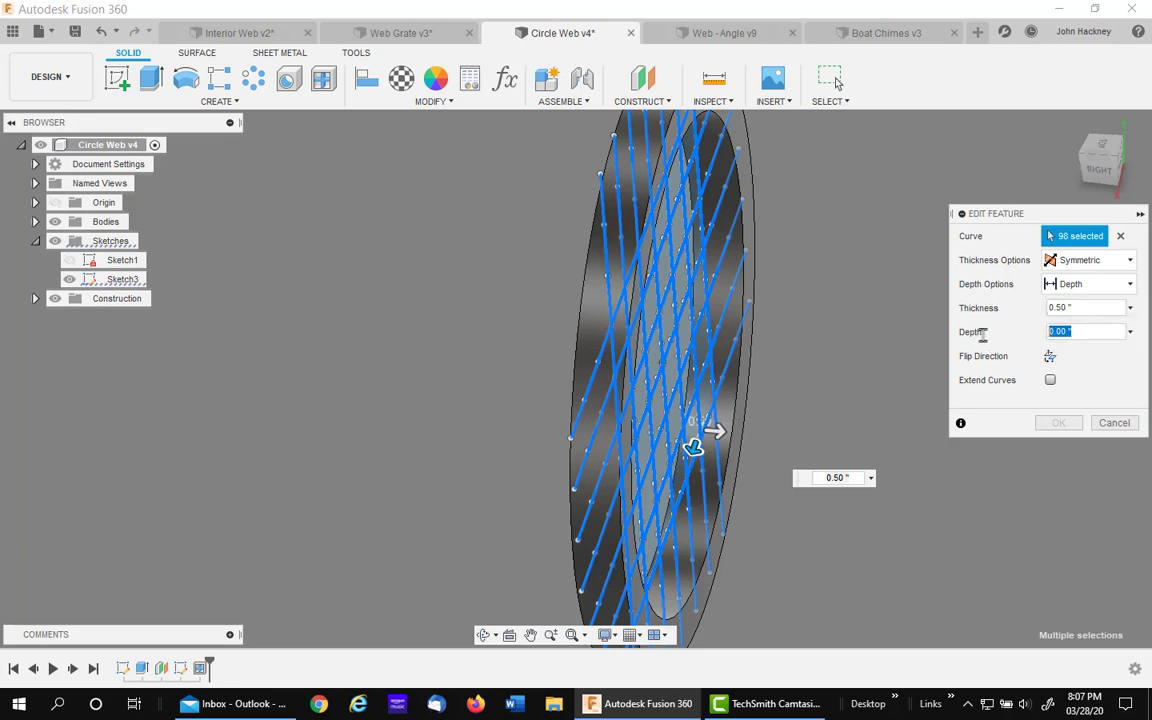
pyautogui.press('BackSpace')
pyautogui.write('.25')
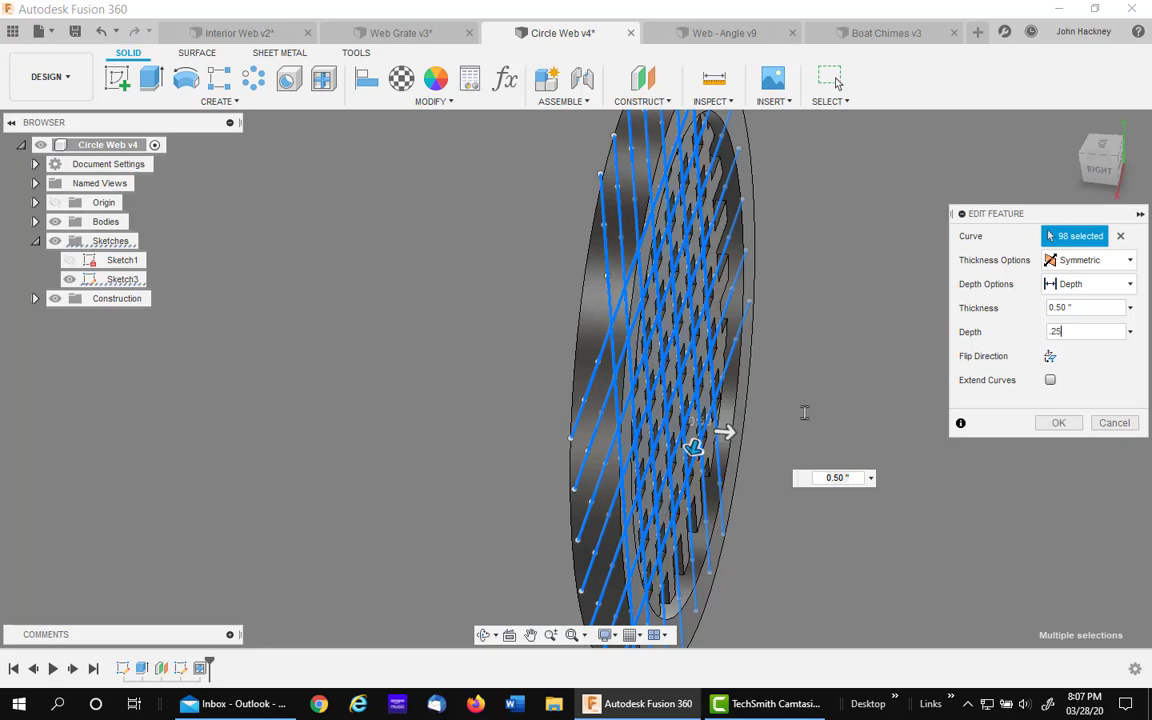
pyautogui.keyDown('shift'); pyautogui.moveTo(766, 393); pyautogui.dragTo(550, 495, button='middle'); pyautogui.keyUp('shift')
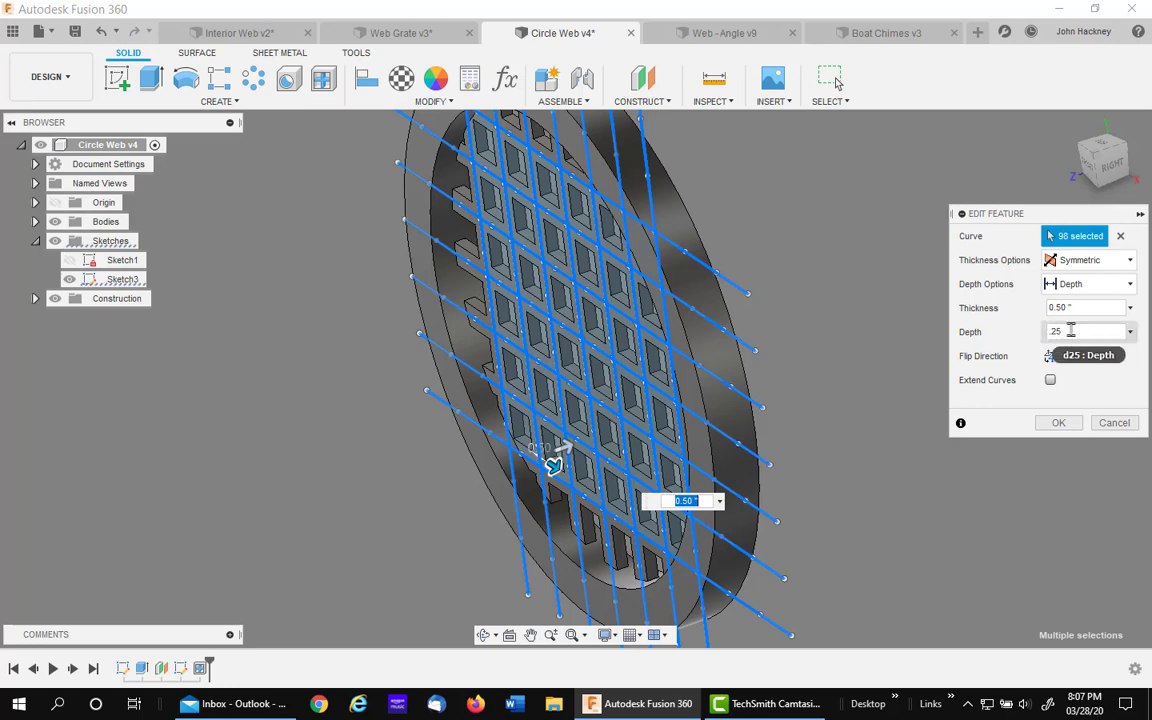
pyautogui.scroll(-2, 796, 303)
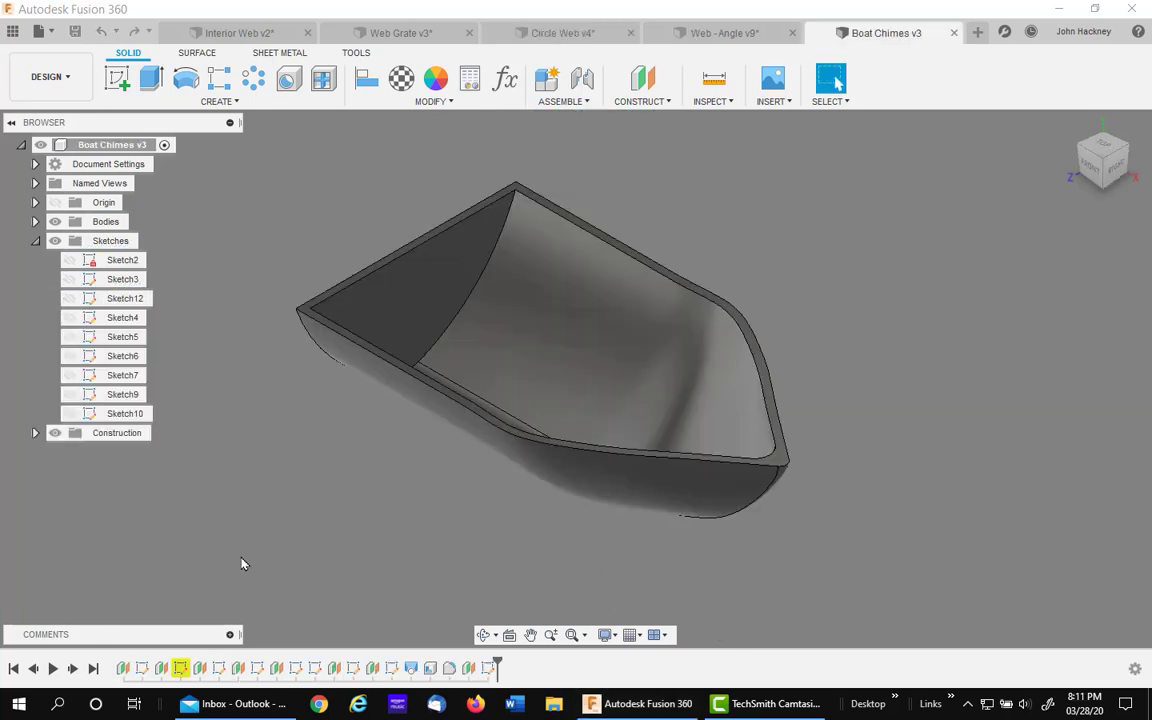
# - Make Sketch12 visible, showing its six parallel lines across the boat's bowl interior
pyautogui.keyDown('shift'); pyautogui.moveTo(241, 564); pyautogui.dragTo(272, 545, button='middle'); pyautogui.keyUp('shift')
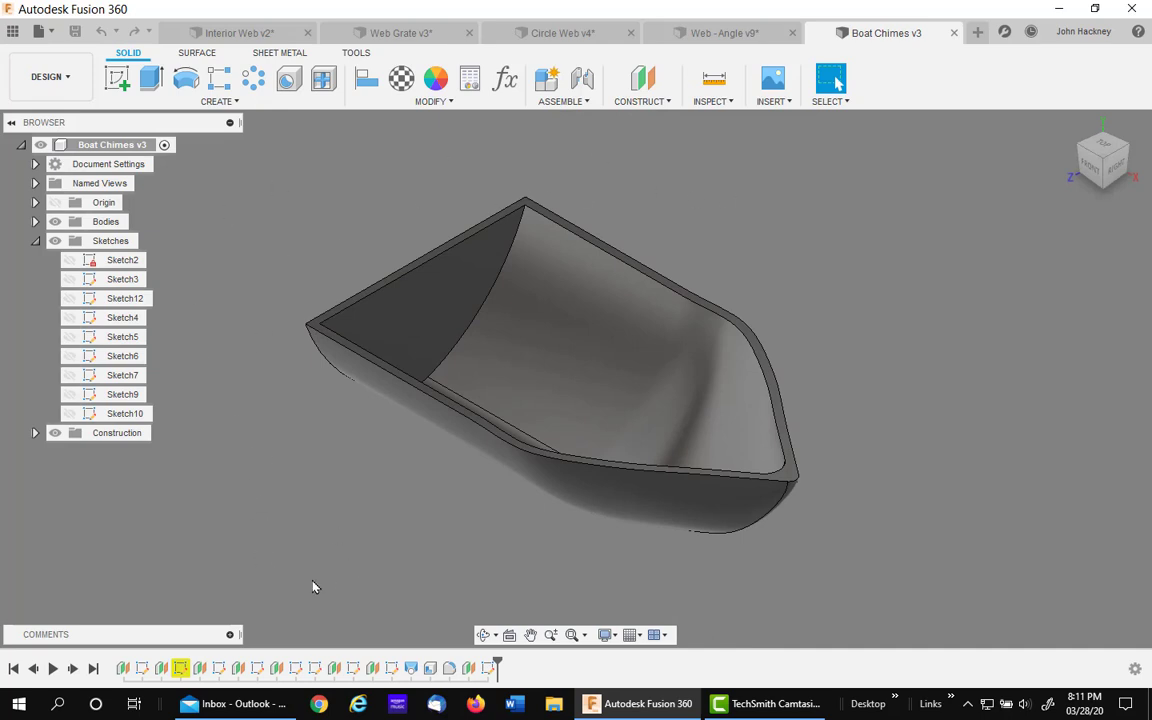
pyautogui.click(69, 298)
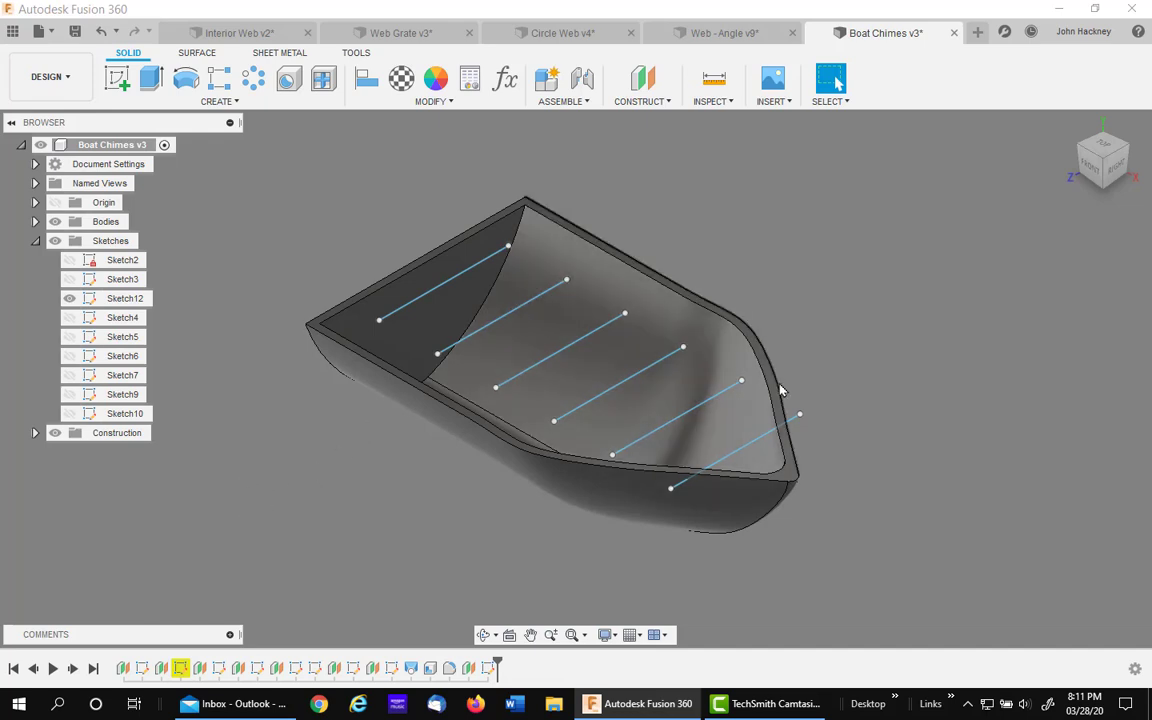
pyautogui.moveTo(789, 407)
pyautogui.keyDown('shift'); pyautogui.mouseDown(button='middle')
pyautogui.moveTo(792, 342)
pyautogui.moveTo(797, 390)
pyautogui.mouseUp(button='middle'); pyautogui.keyUp('shift')
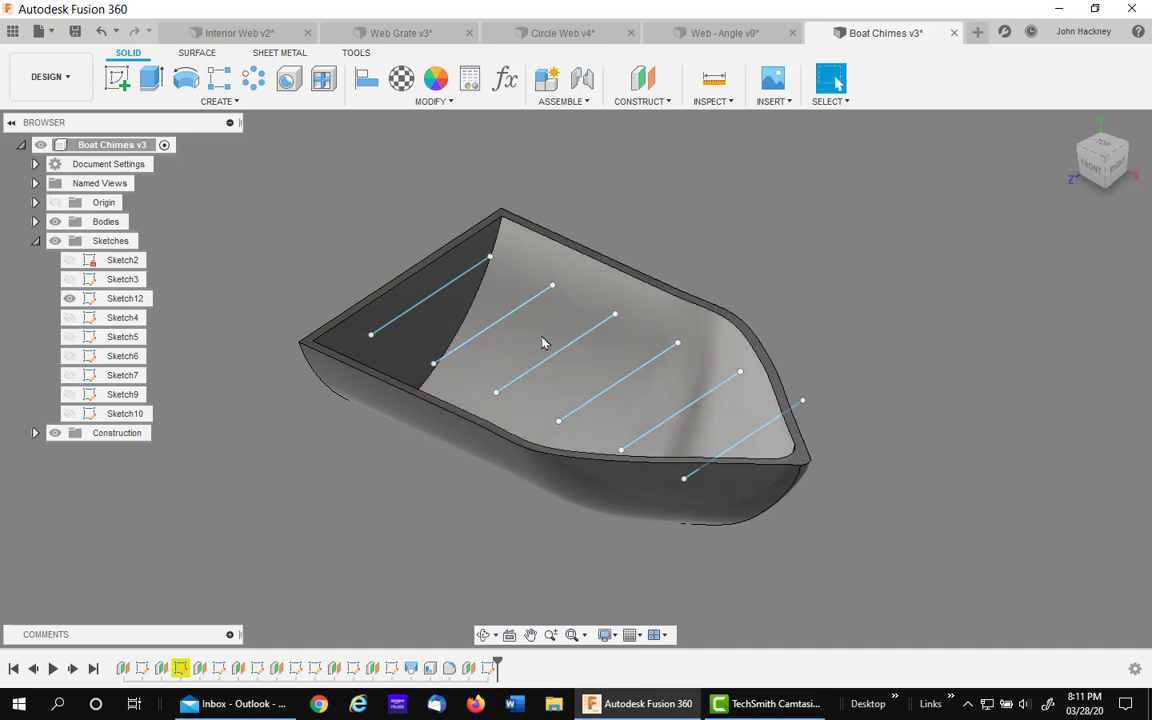
# - Start a Web from the six Sketch12 lines with Extend Curves, .25 thickness and fixed .5 depth
pyautogui.click(323, 80)
pyautogui.moveTo(304, 155); pyautogui.dragTo(865, 565)
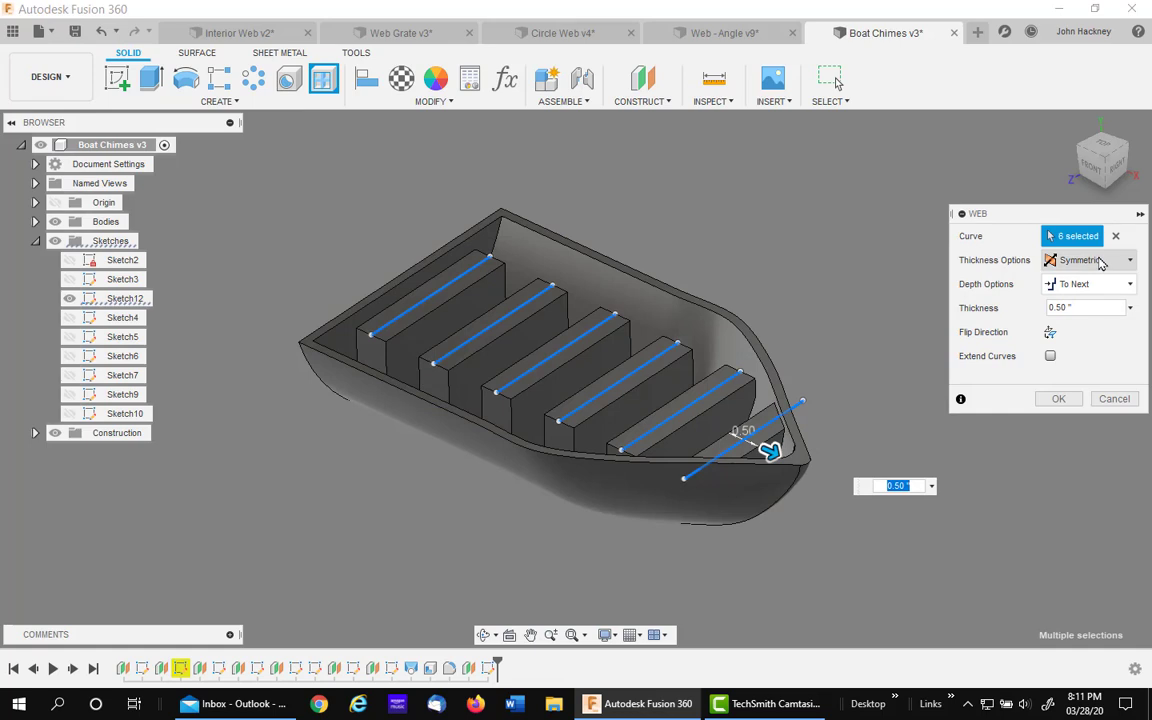
pyautogui.click(1050, 356)
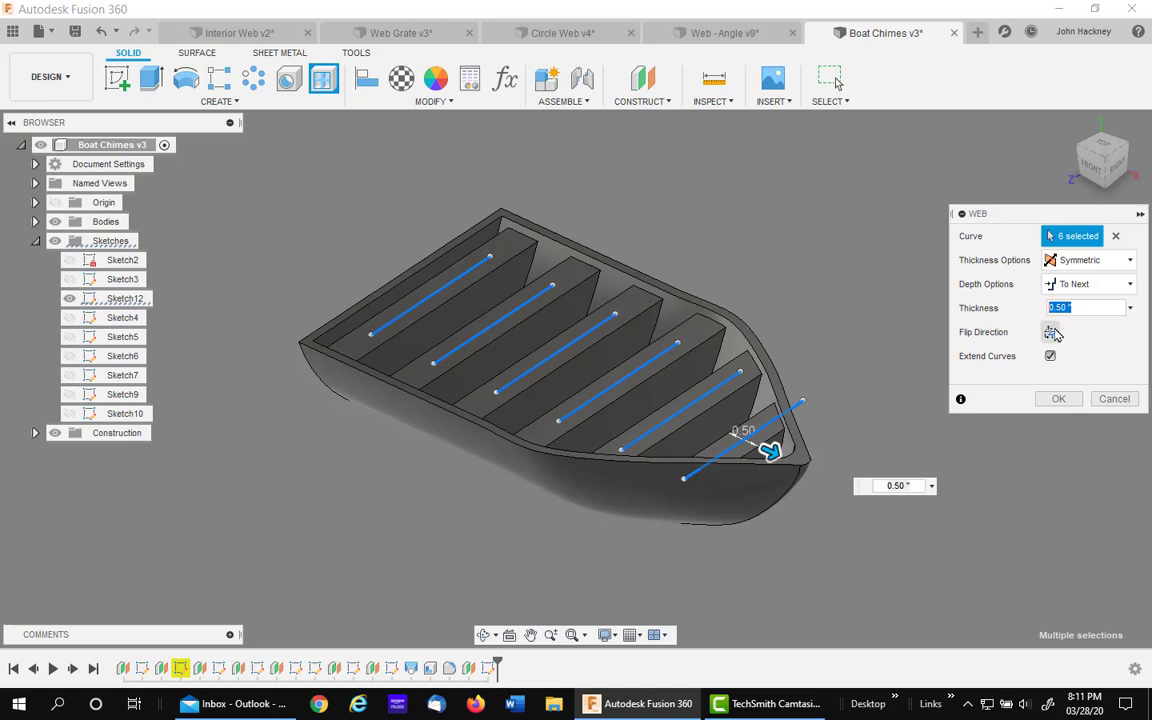
pyautogui.write('25')
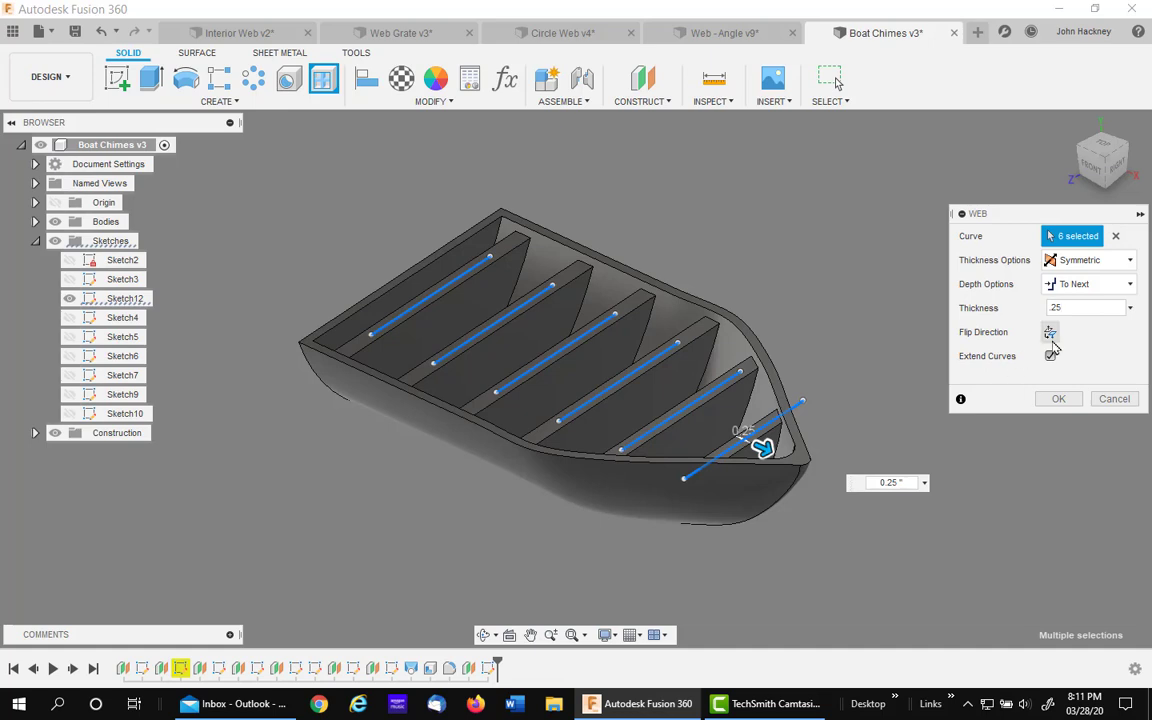
pyautogui.click(1125, 286)
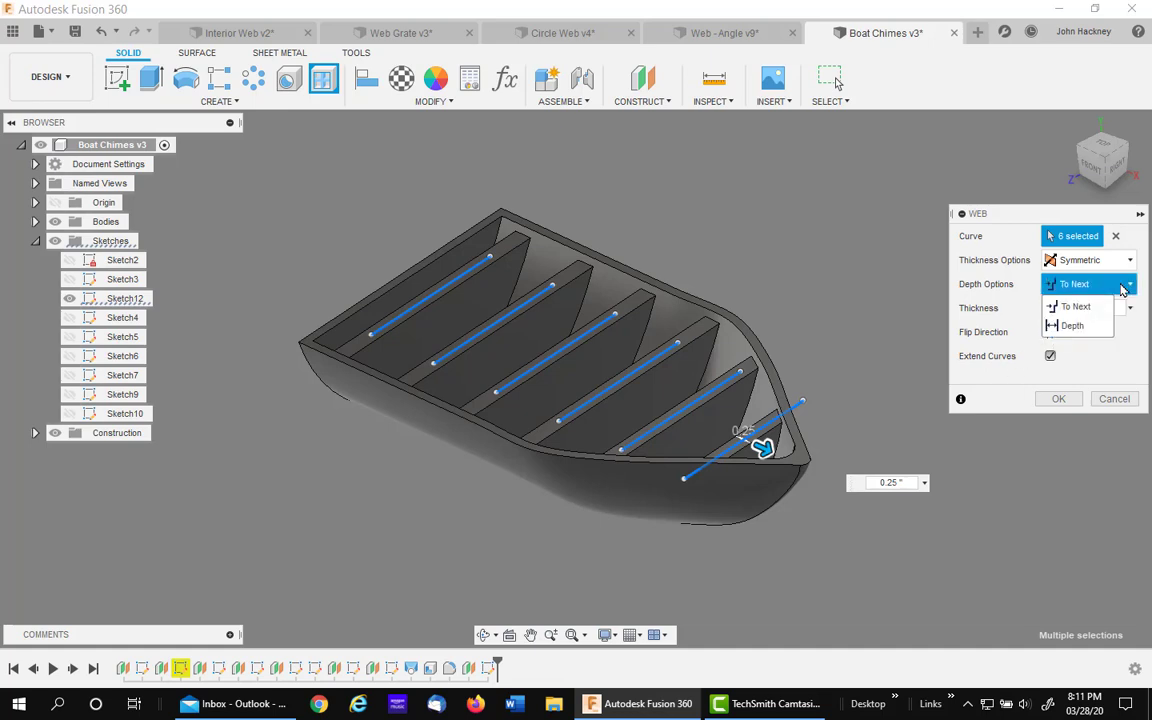
pyautogui.click(1088, 324)
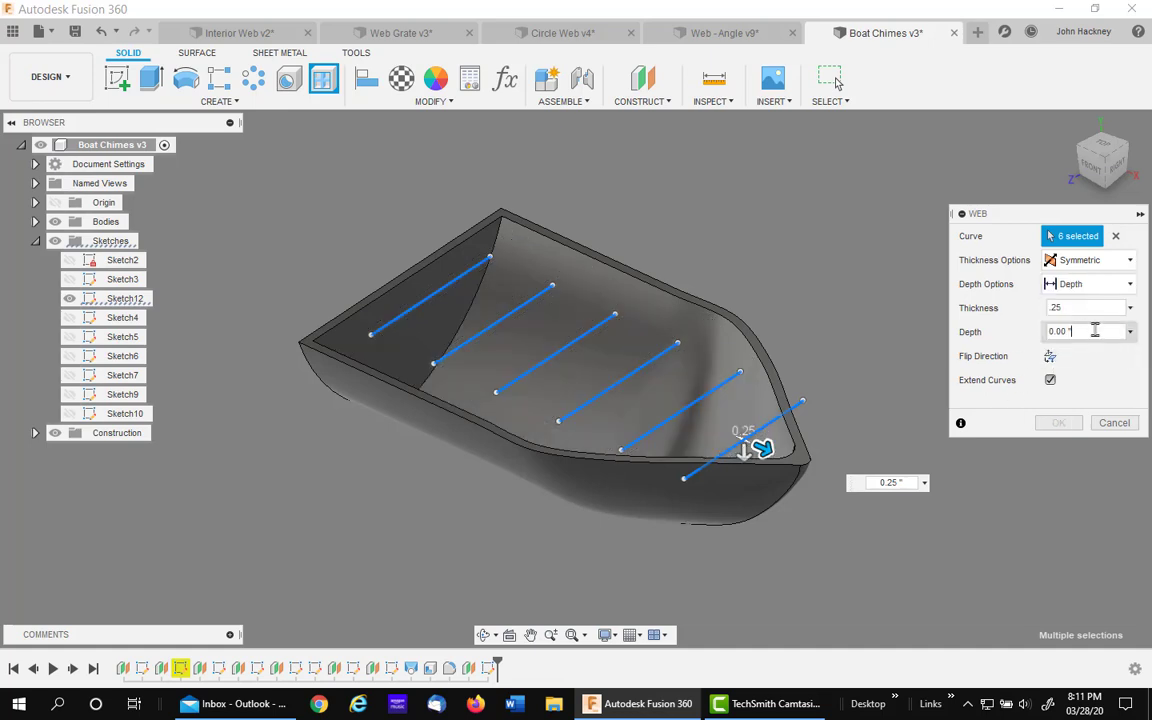
pyautogui.click(1088, 331)
pyautogui.write('.5')
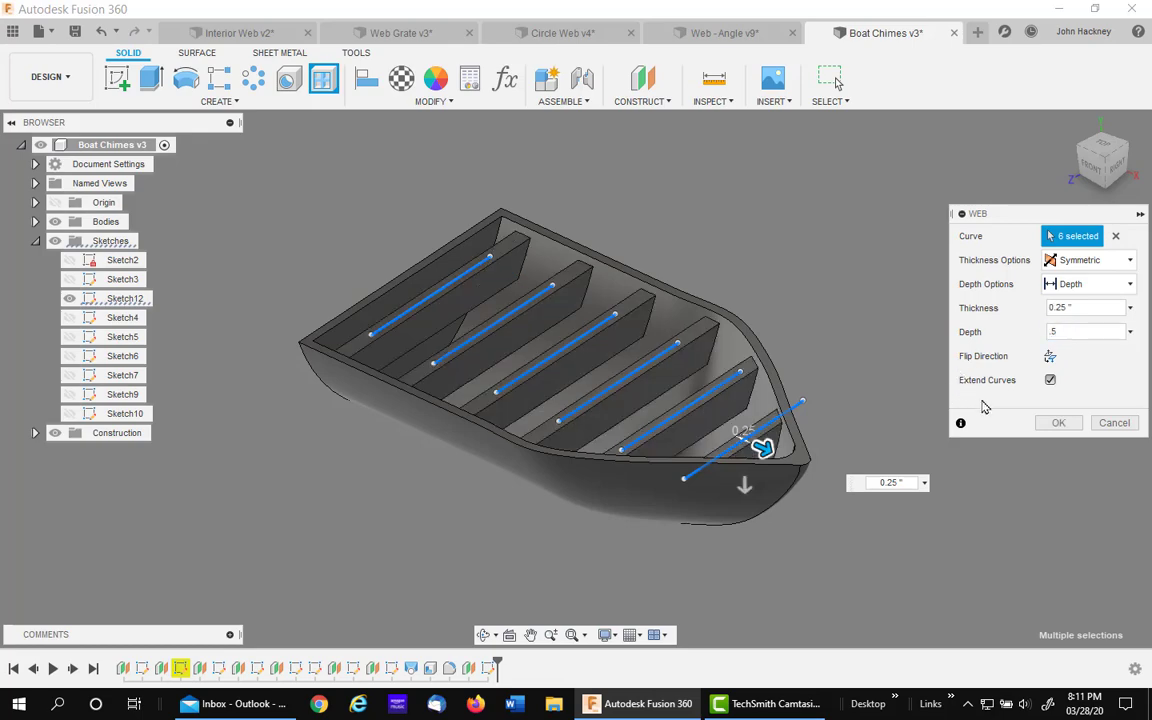
pyautogui.moveTo(843, 386)
pyautogui.keyDown('shift'); pyautogui.mouseDown(button='middle')
pyautogui.moveTo(836, 427)
pyautogui.moveTo(823, 380)
pyautogui.mouseUp(button='middle'); pyautogui.keyUp('shift')
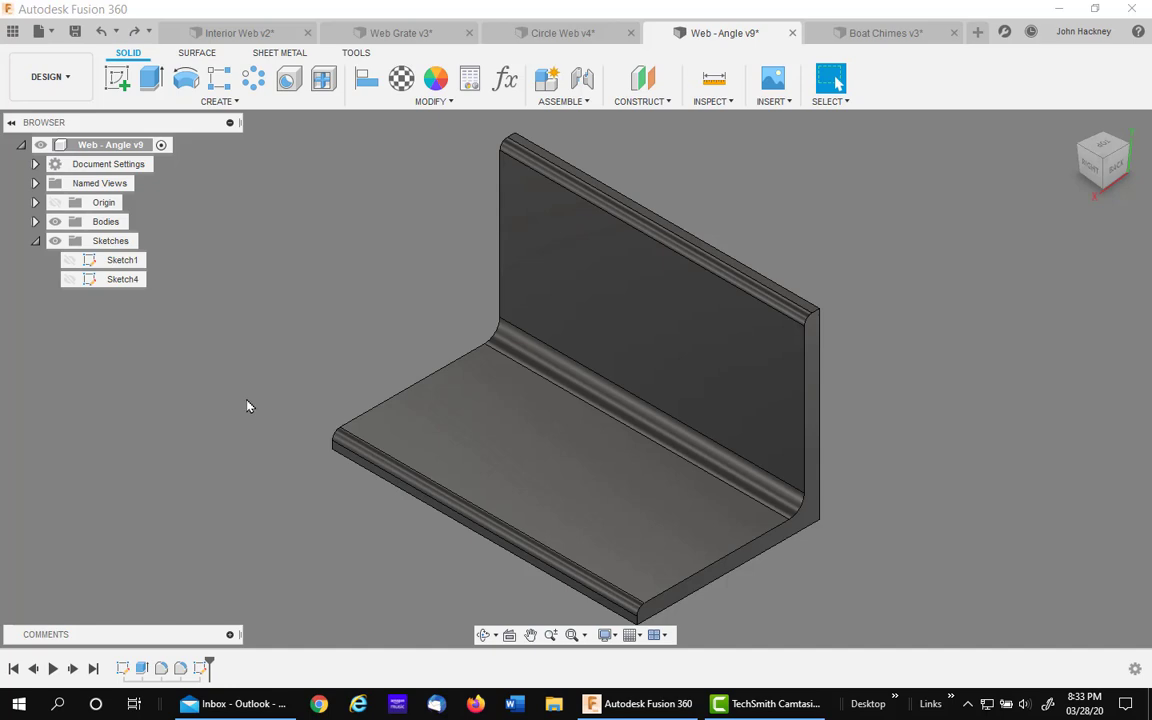
# - Check the bracket from back and right views, then show Sketch4 and select its diagonal line
pyautogui.click(1112, 163)
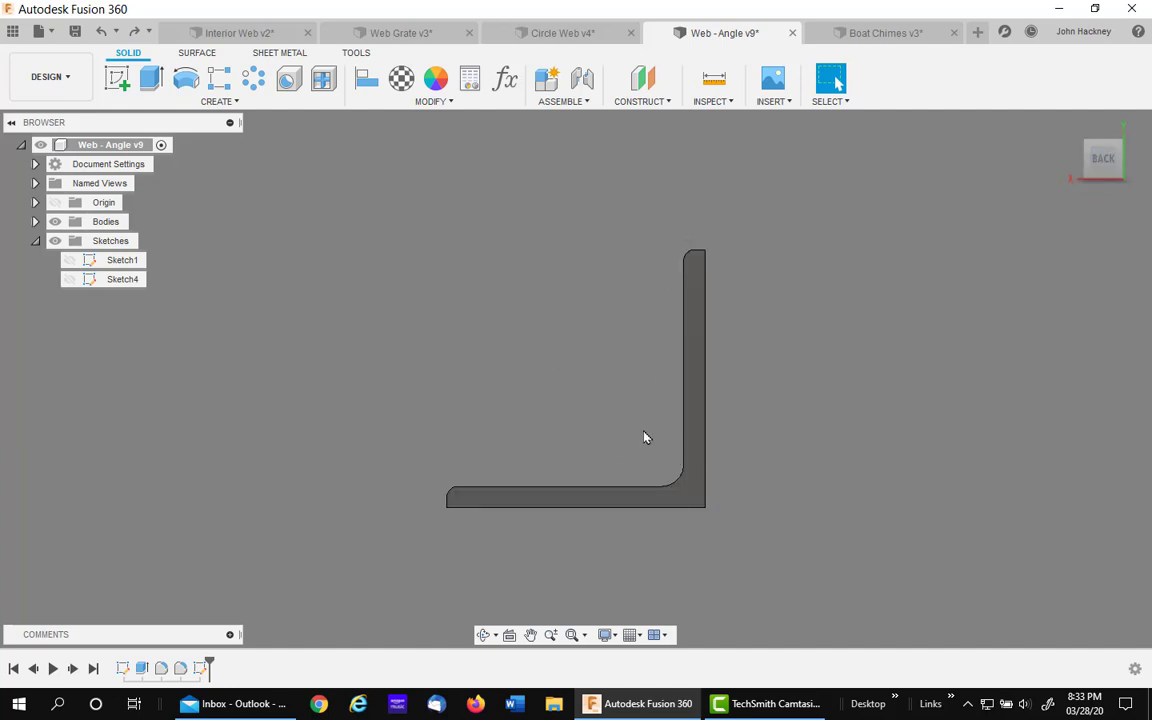
pyautogui.click(1077, 162)
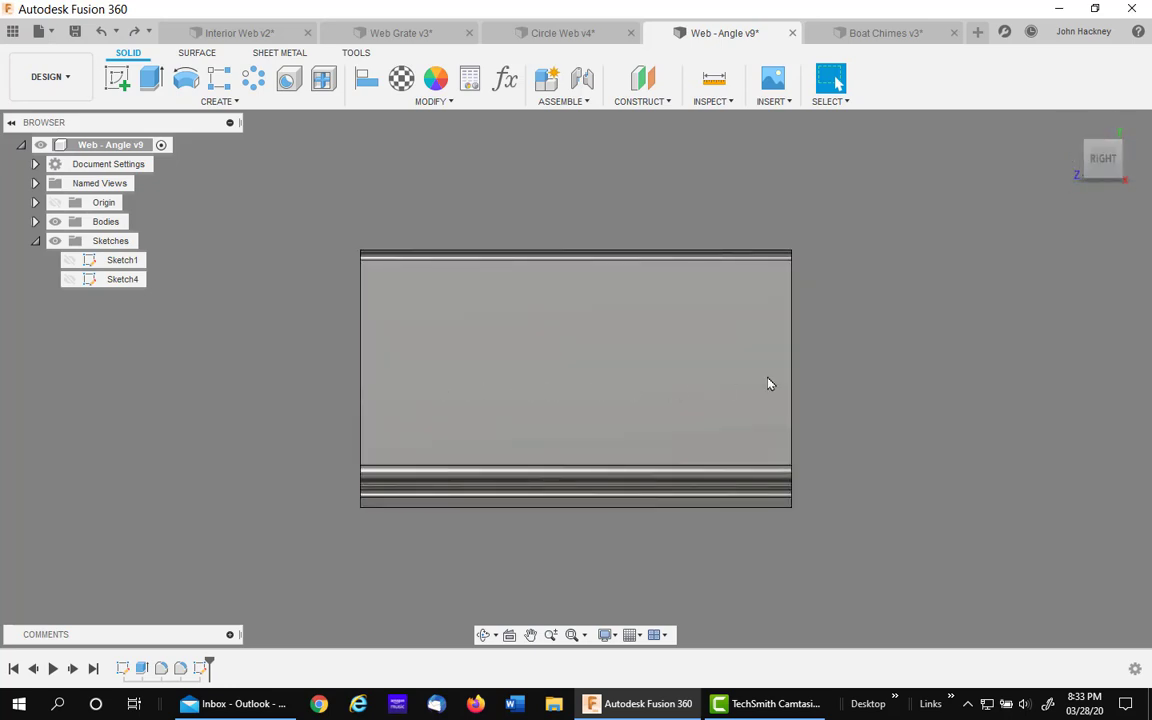
pyautogui.click(1069, 125)
pyautogui.click(70, 281)
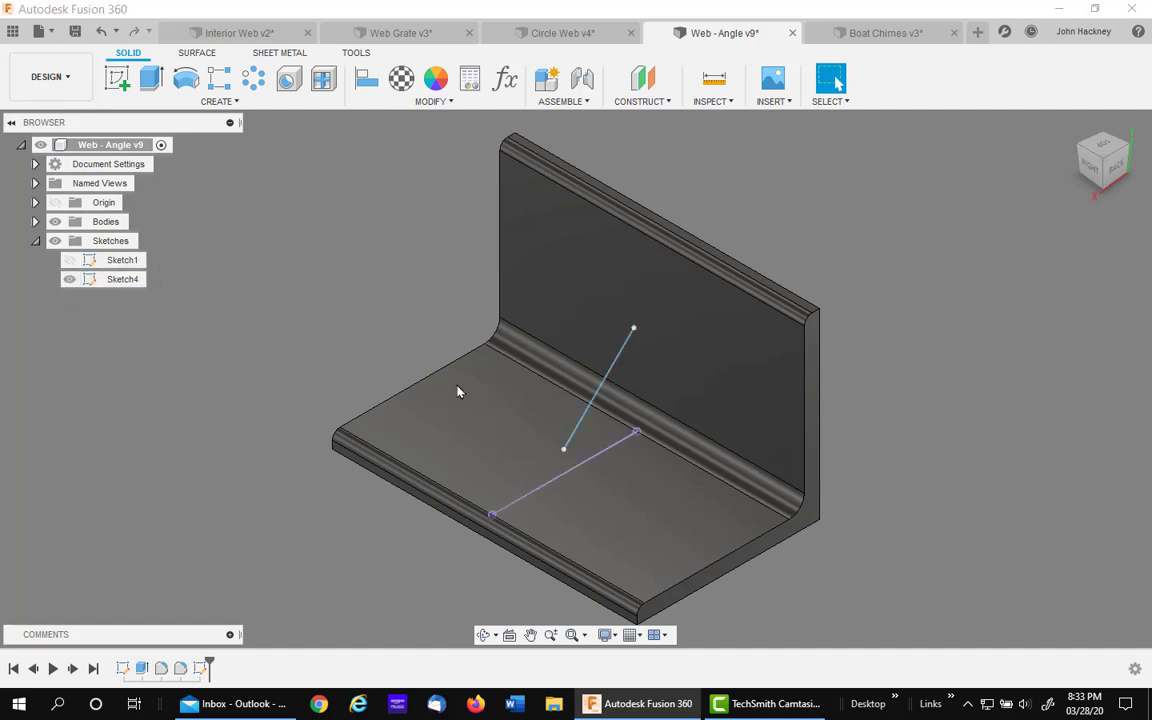
pyautogui.click(607, 375)
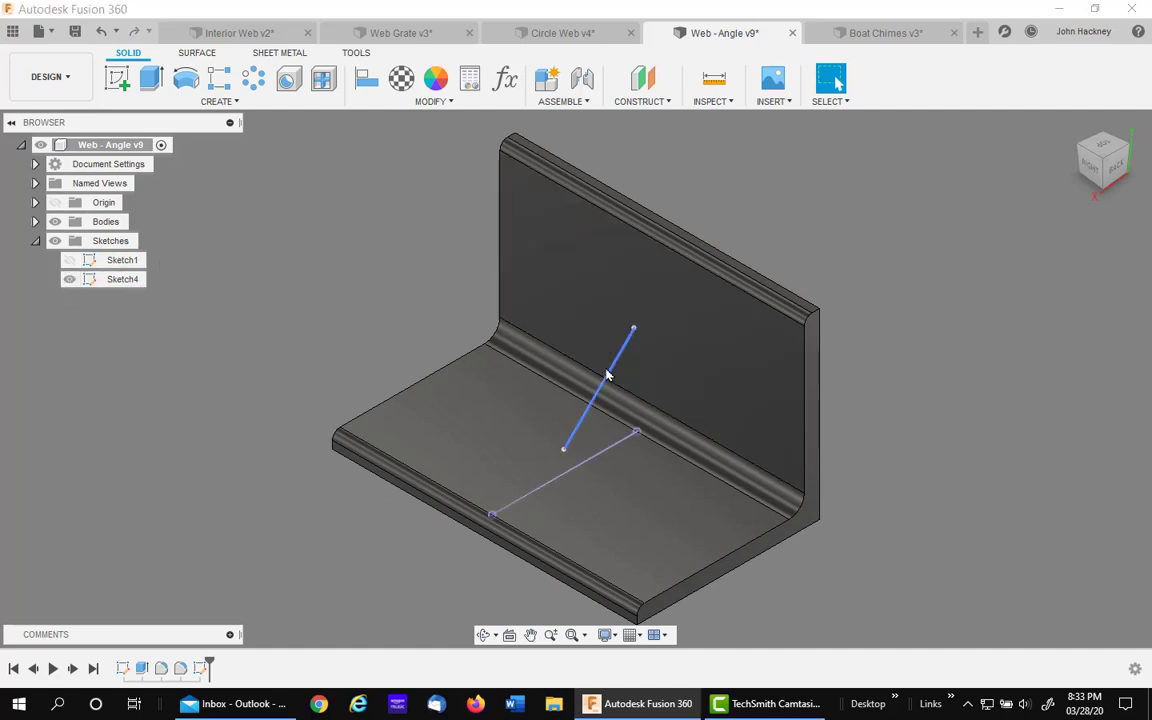
# - Start a Web on the diagonal line with a fixed .25 depth and 1.60-inch symmetric thickness
pyautogui.click(322, 80)
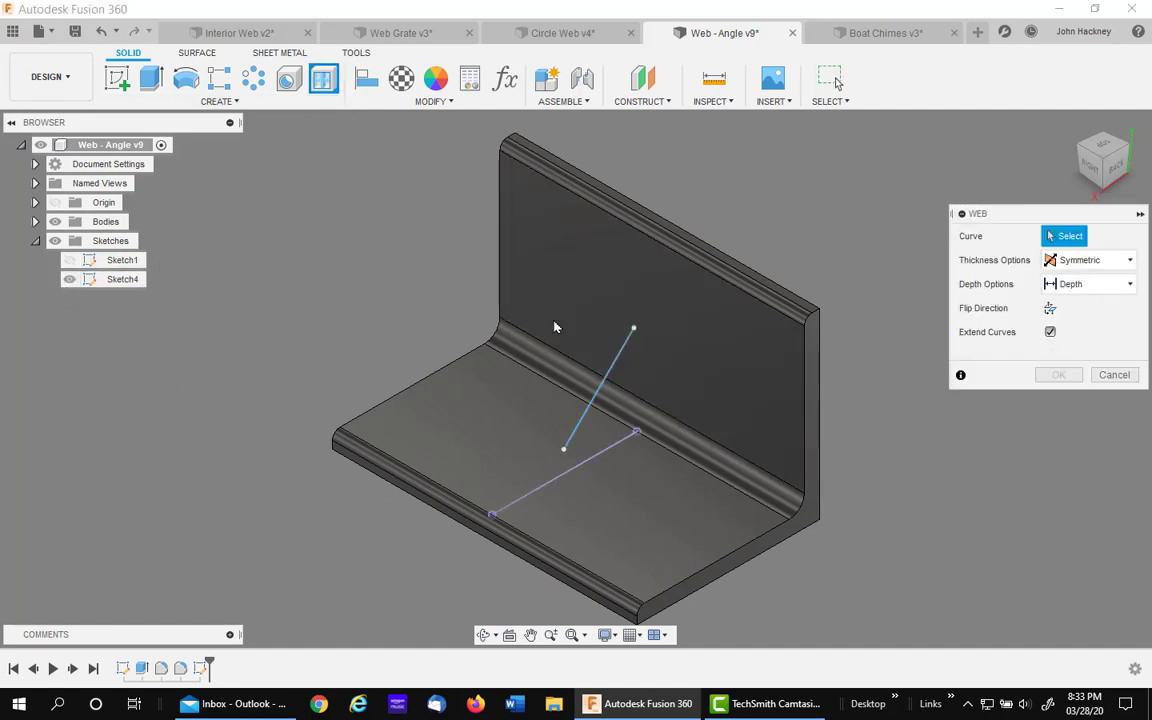
pyautogui.click(609, 379)
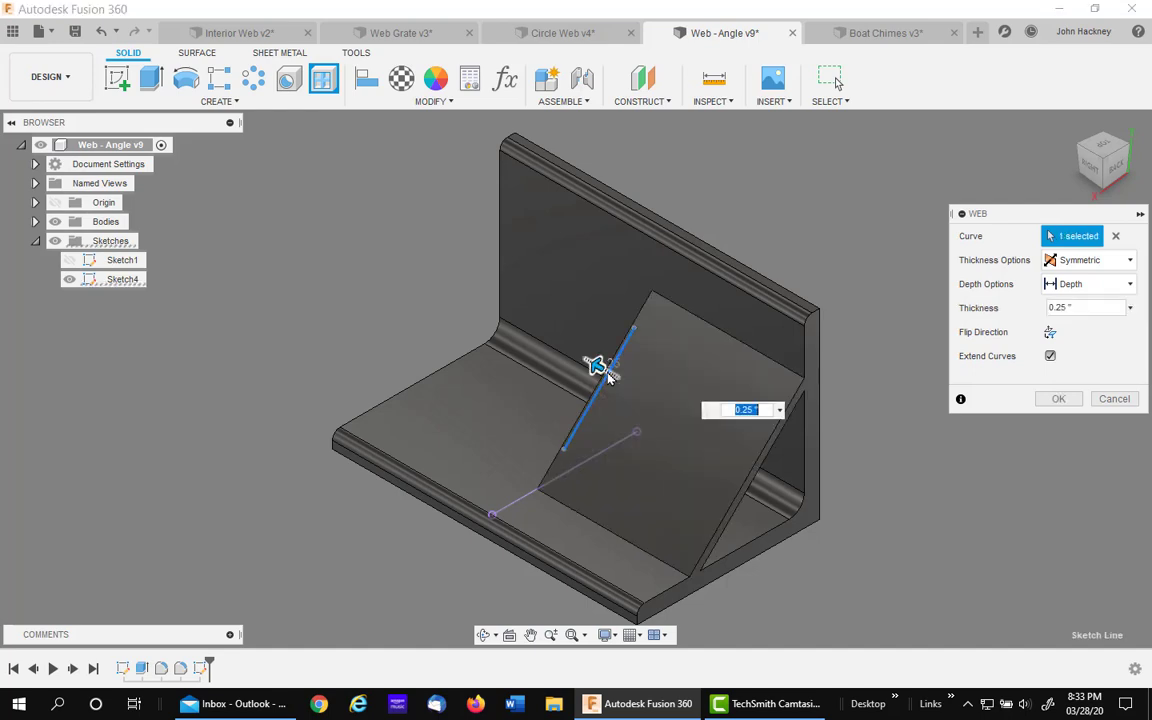
pyautogui.click(1128, 284)
pyautogui.click(1084, 307)
pyautogui.click(1080, 284)
pyautogui.click(1074, 327)
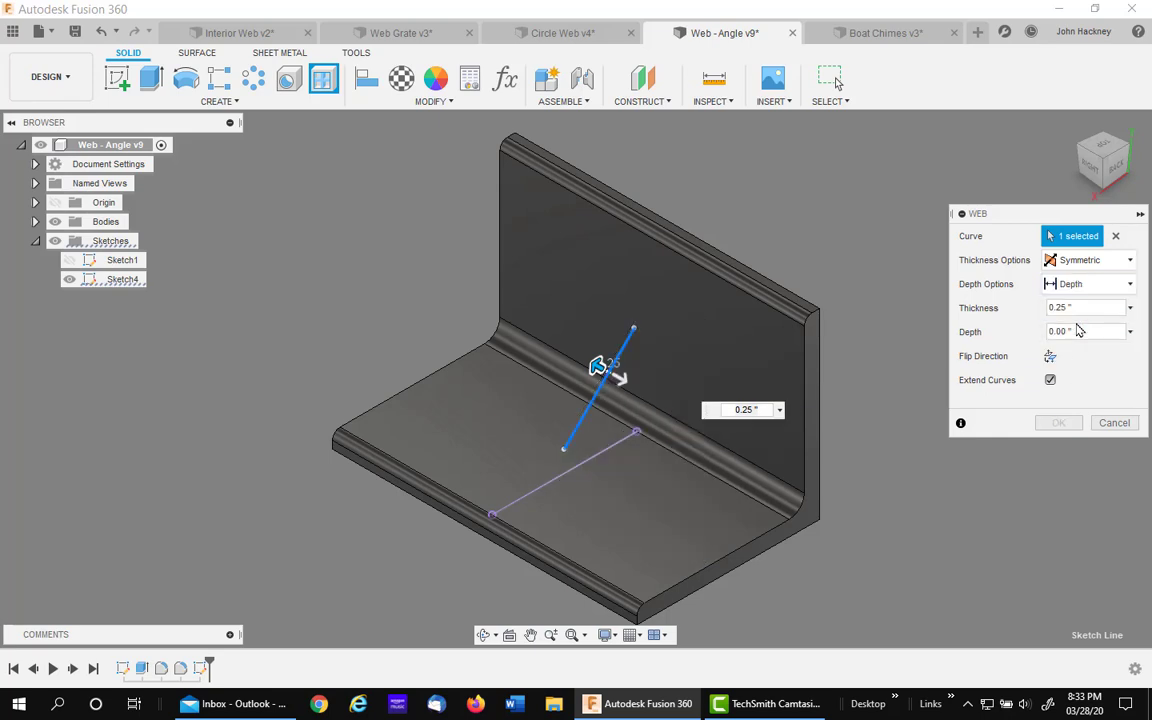
pyautogui.click(1117, 168)
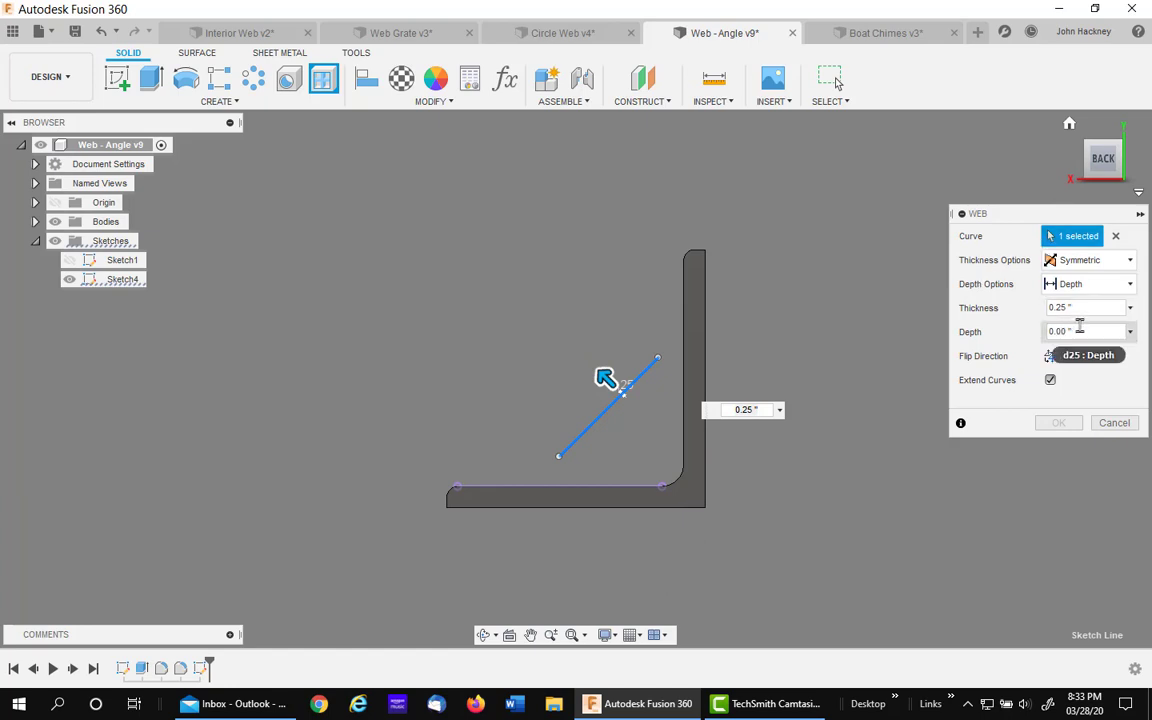
pyautogui.click(1090, 330)
pyautogui.write('.25')
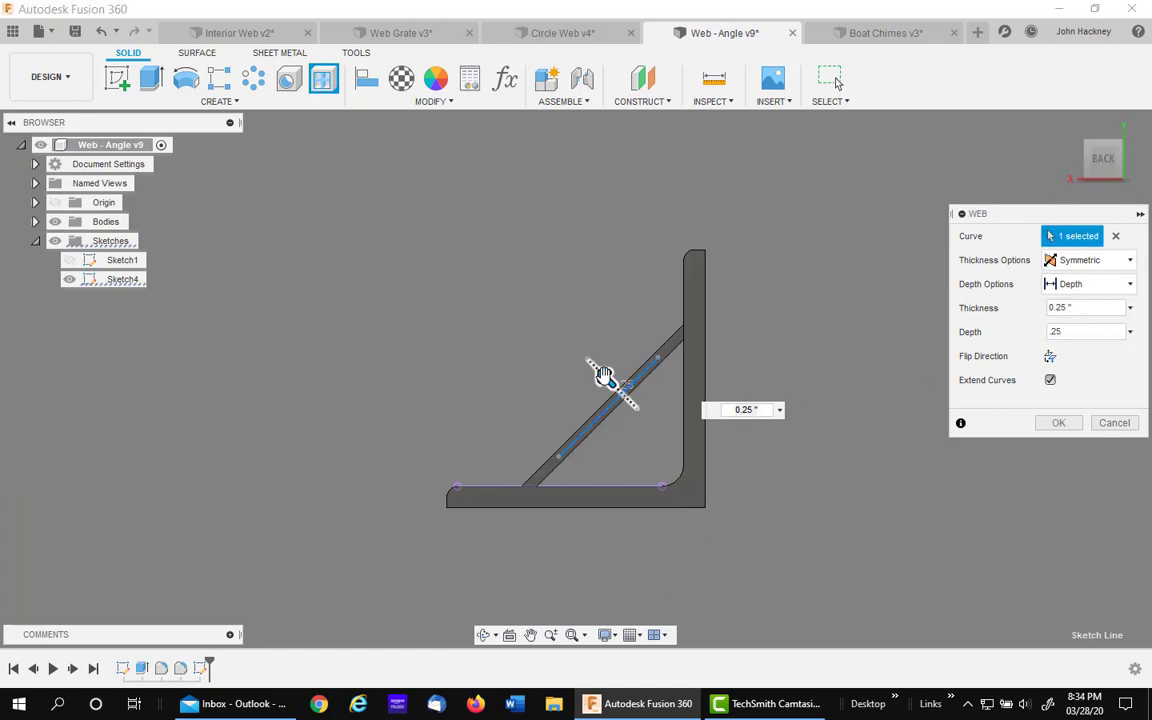
pyautogui.moveTo(606, 378); pyautogui.dragTo(585, 356)
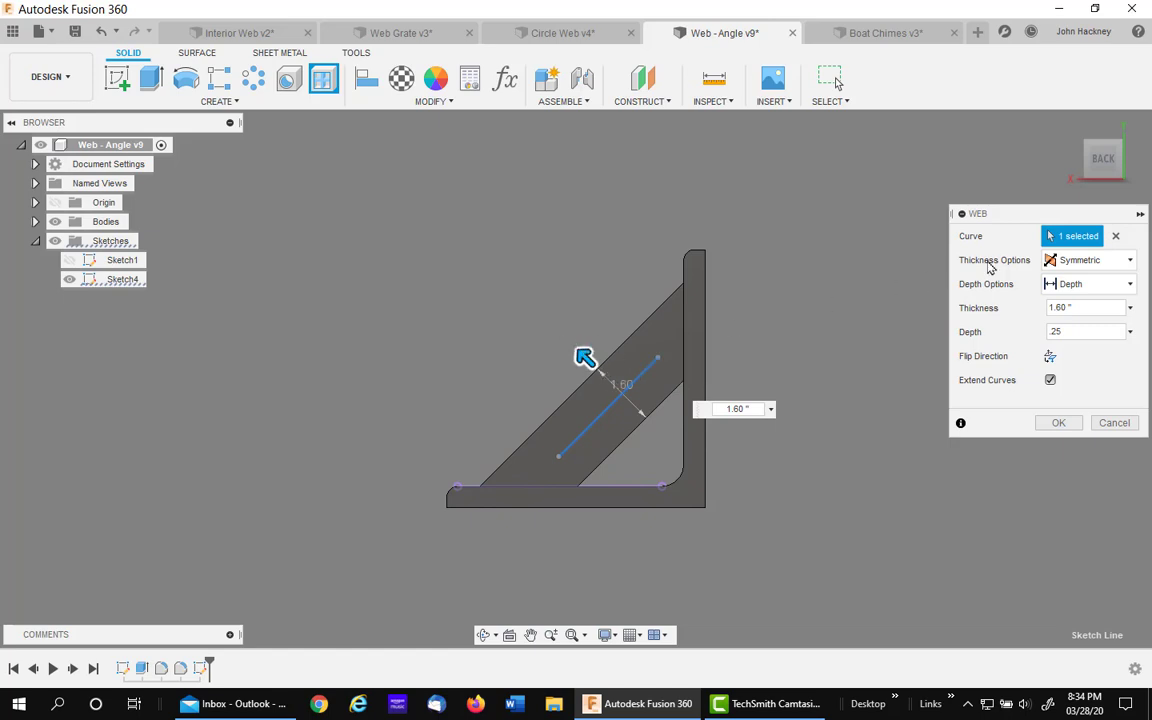
# - Try One Direction thickness and flipping its side, then return the web to Symmetric
pyautogui.click(1094, 260)
pyautogui.click(1078, 300)
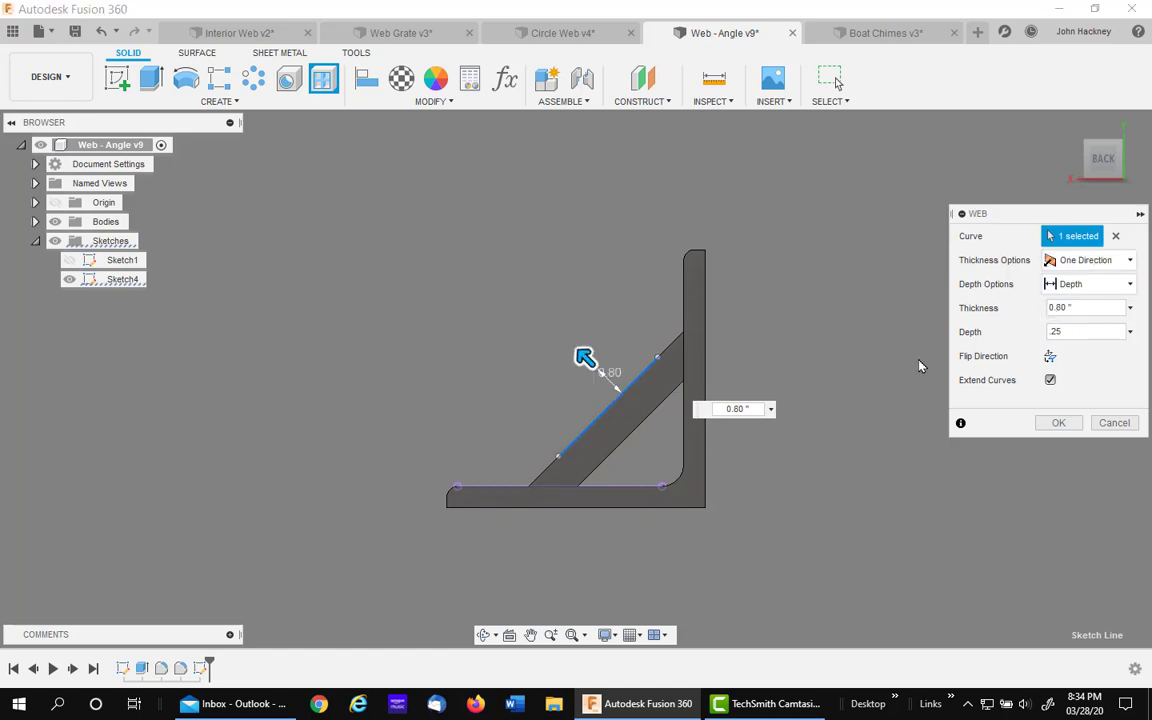
pyautogui.moveTo(586, 355)
pyautogui.mouseDown()
pyautogui.moveTo(560, 330)
pyautogui.moveTo(657, 426)
pyautogui.moveTo(589, 360)
pyautogui.mouseUp()
pyautogui.click(1050, 357)
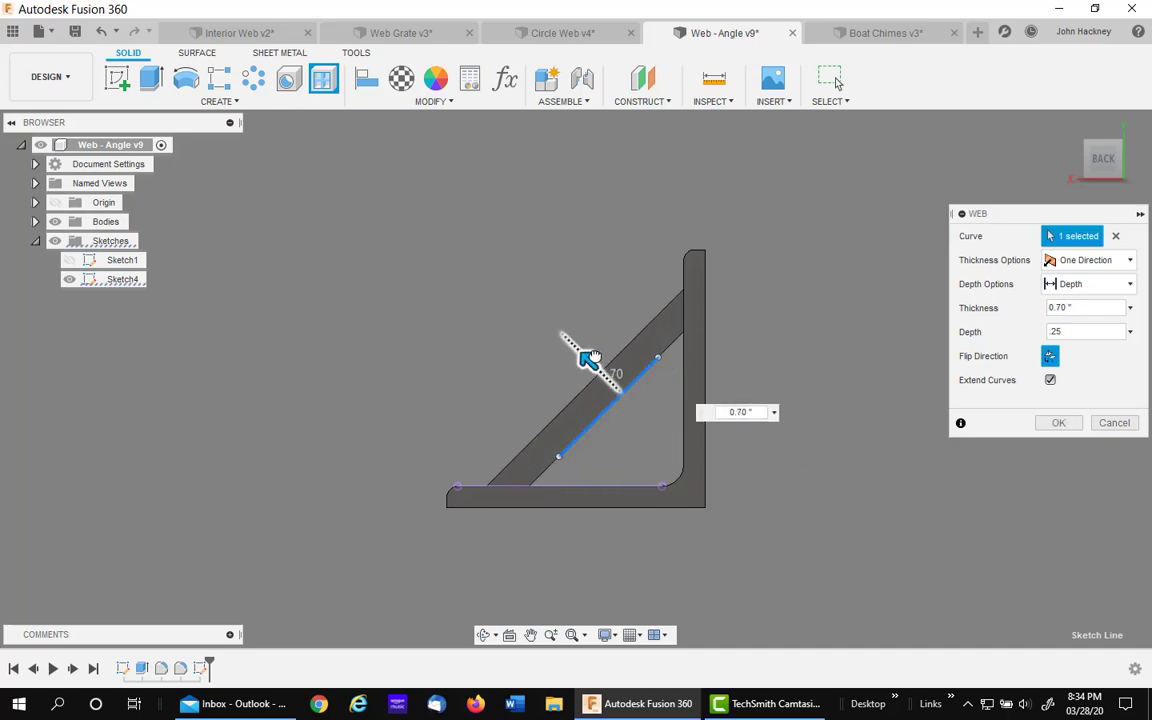
pyautogui.click(1050, 357)
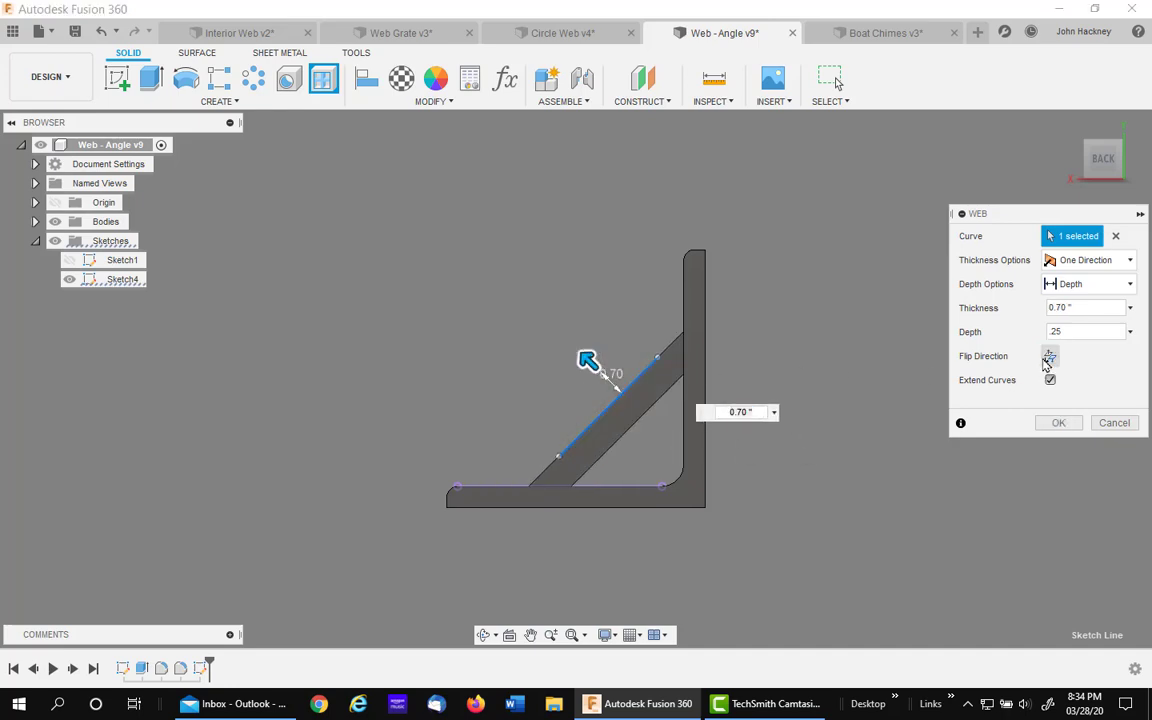
pyautogui.click(1088, 260)
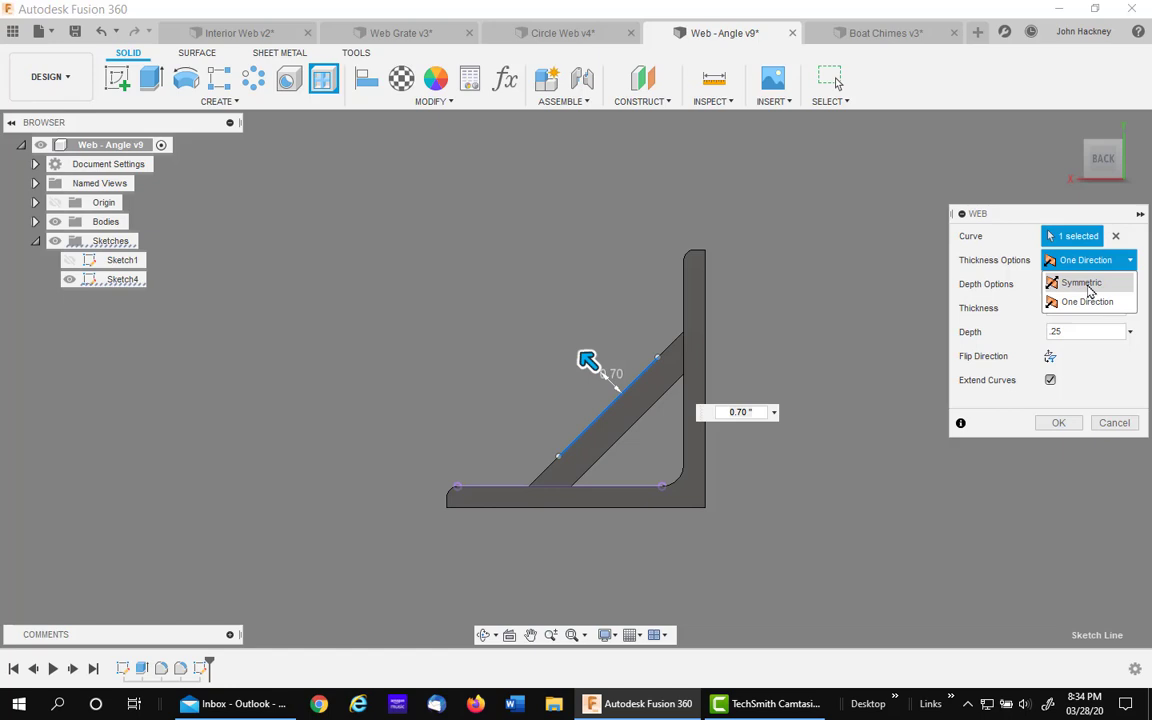
pyautogui.click(1085, 284)
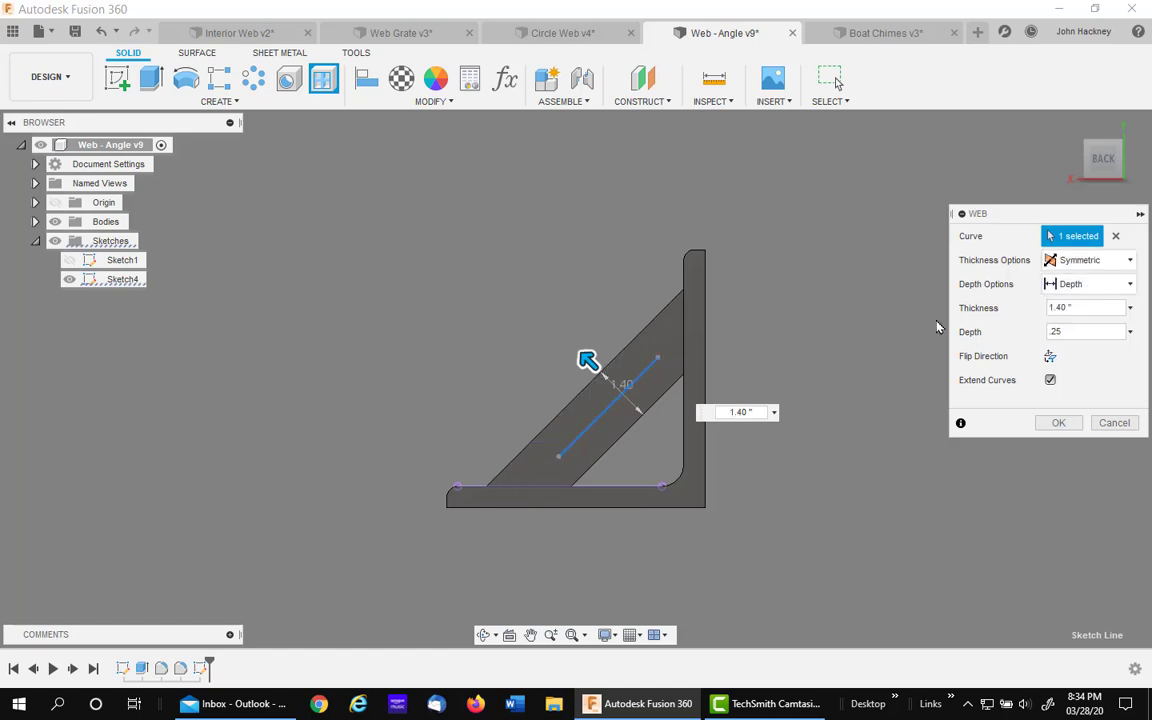
# - Reset the depth to .25 and finish the gusset web at 1.40-inch symmetric thickness
pyautogui.click(1072, 158)
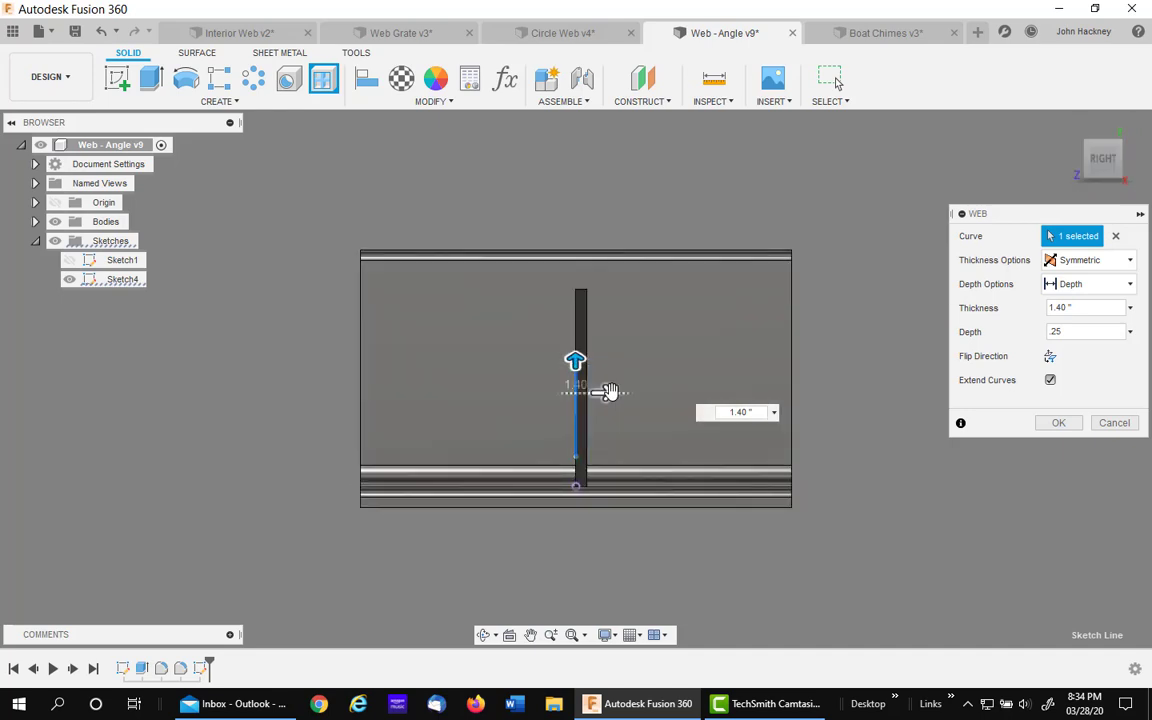
pyautogui.moveTo(604, 392)
pyautogui.mouseDown()
pyautogui.moveTo(633, 391)
pyautogui.moveTo(617, 391)
pyautogui.mouseUp()
pyautogui.scroll(4, 583, 385)
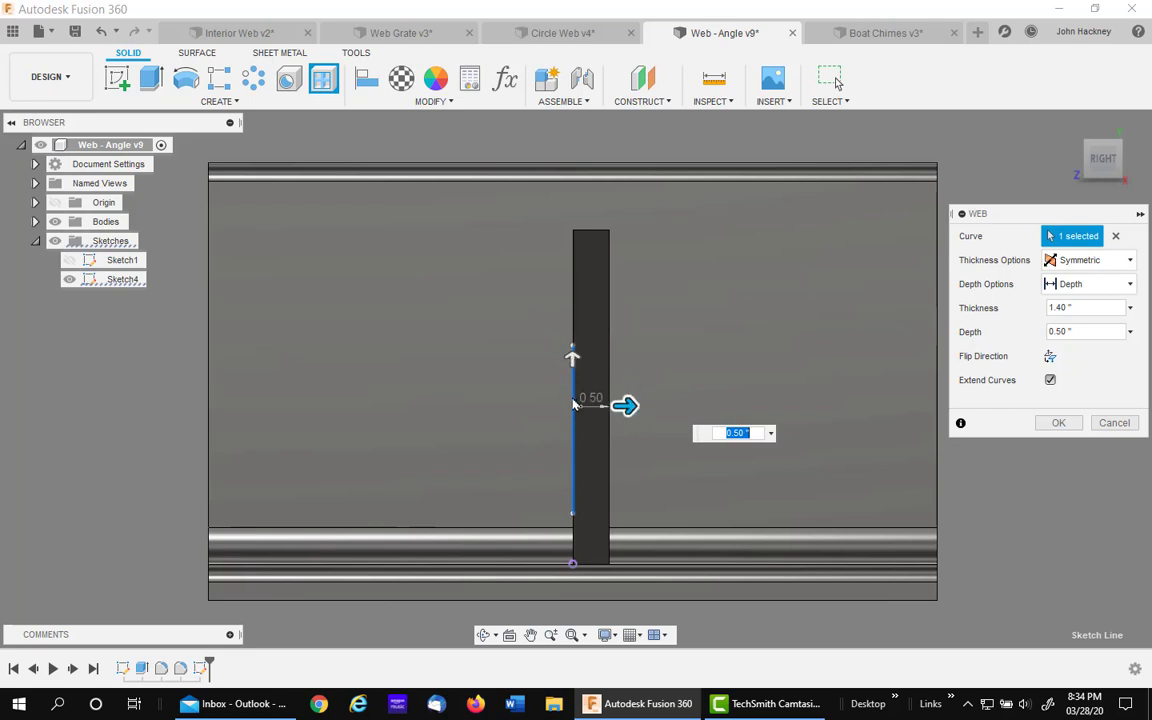
pyautogui.moveTo(624, 405); pyautogui.dragTo(611, 405)
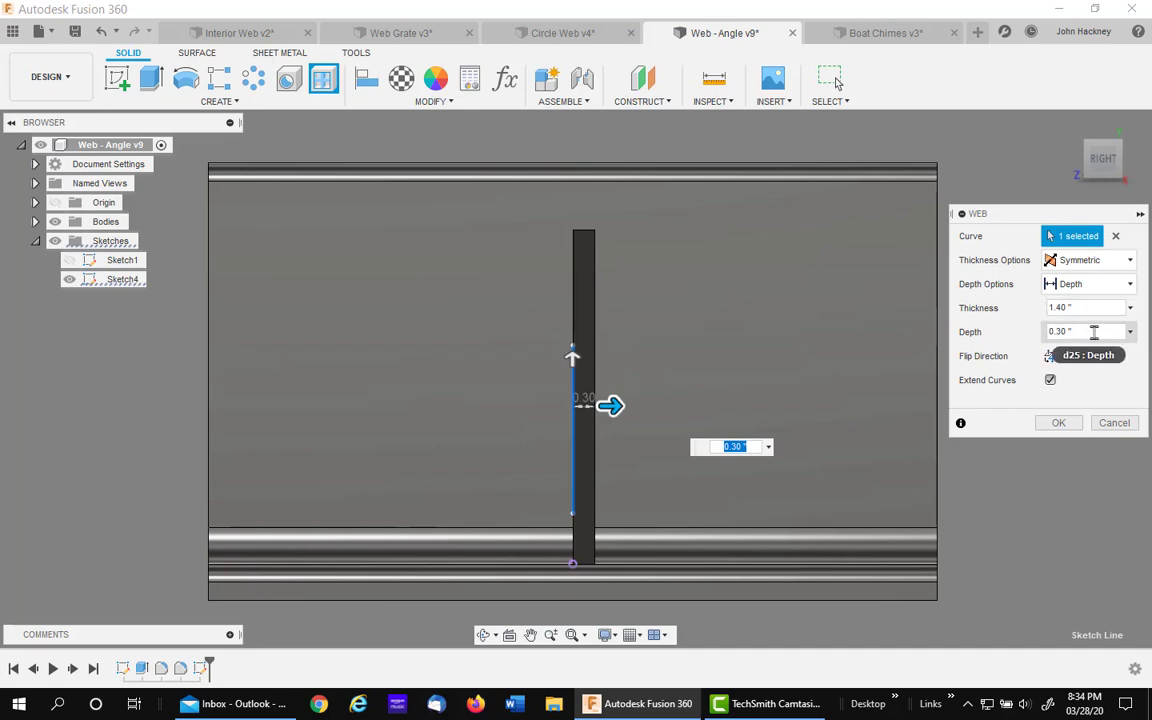
pyautogui.click(1012, 333)
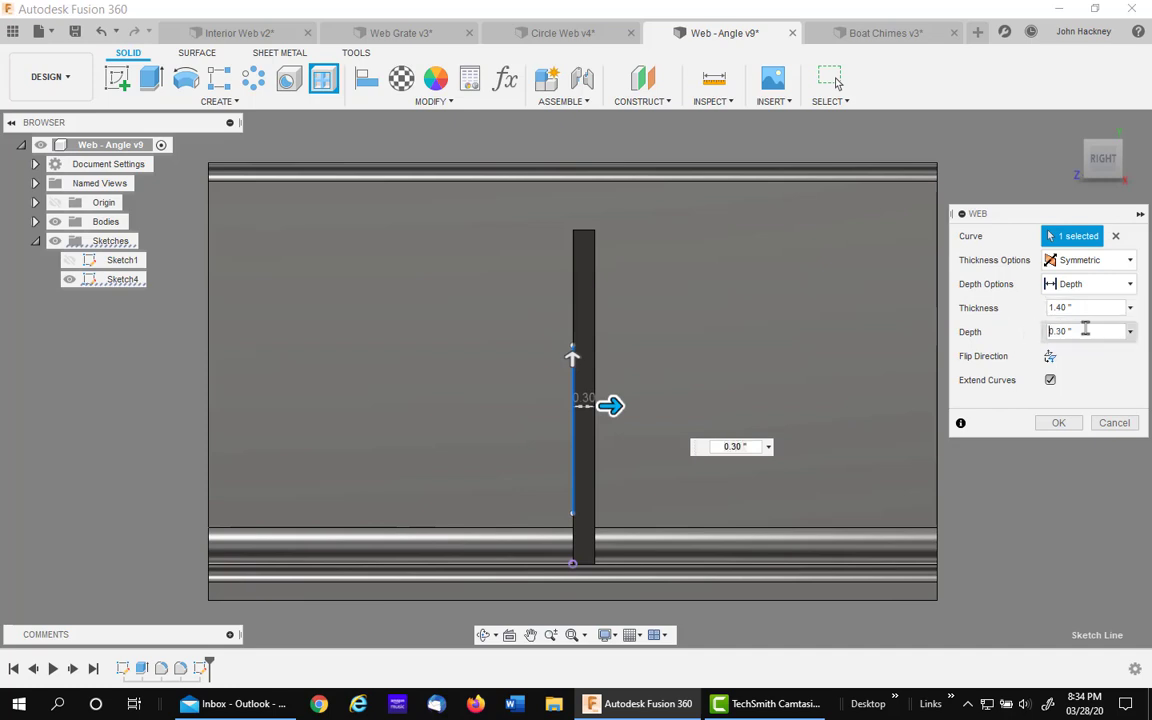
pyautogui.hotkey('ctrl', 'a')
pyautogui.press('BackSpace')
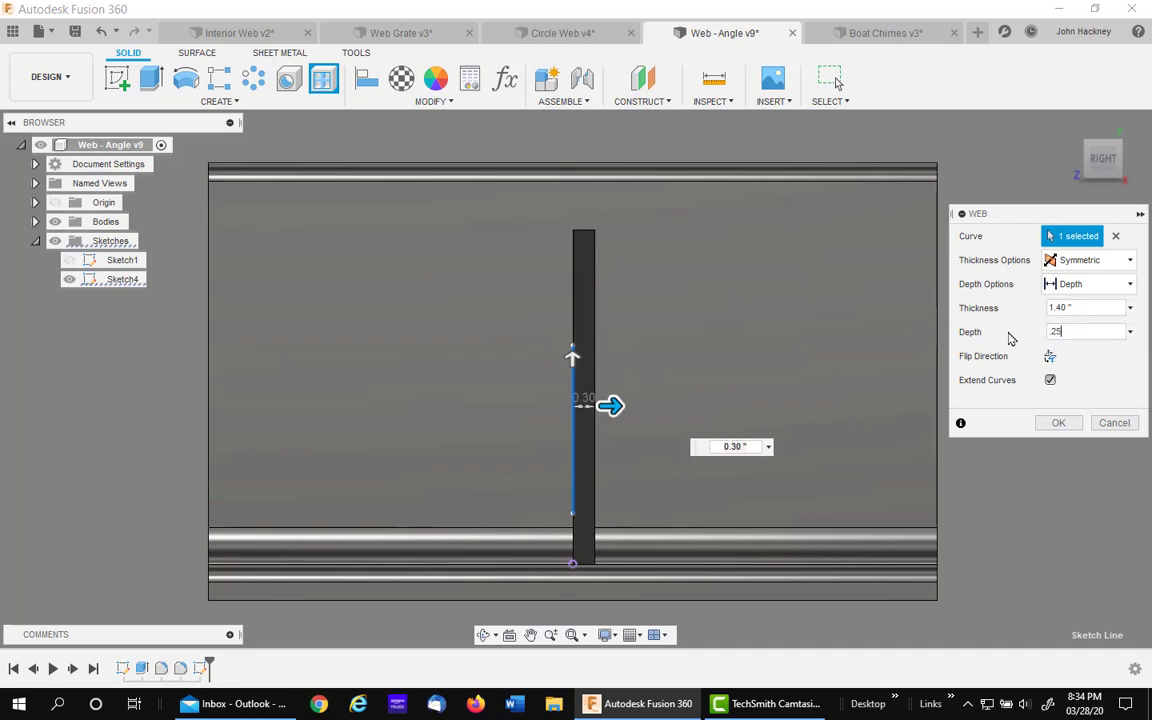
pyautogui.click(1058, 422)
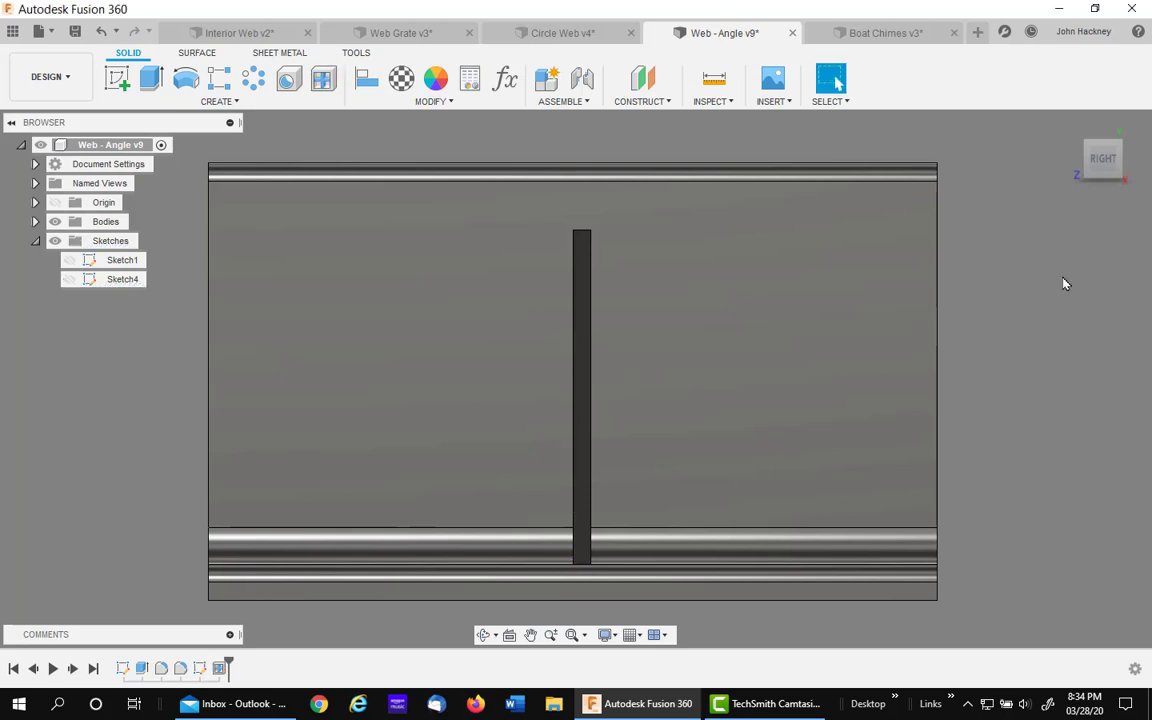
# - Create a Mirror feature copying the diagonal gusset web, using the web's face as mirror plane
pyautogui.click(968, 115)
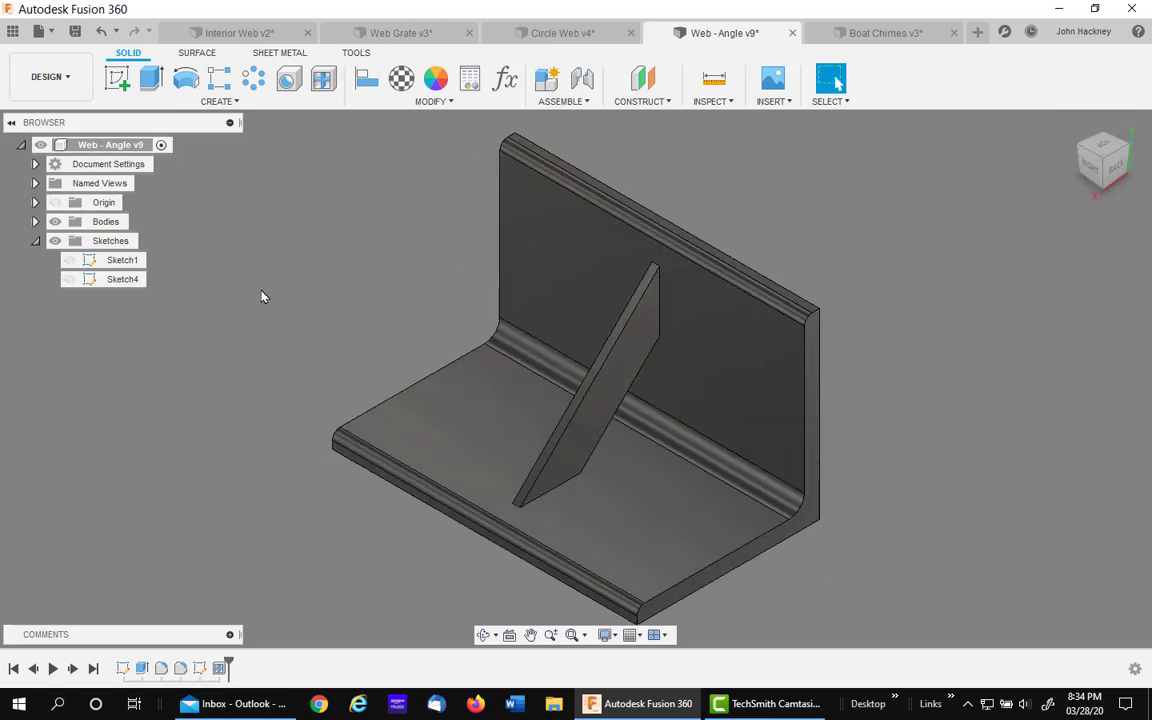
pyautogui.click(212, 101)
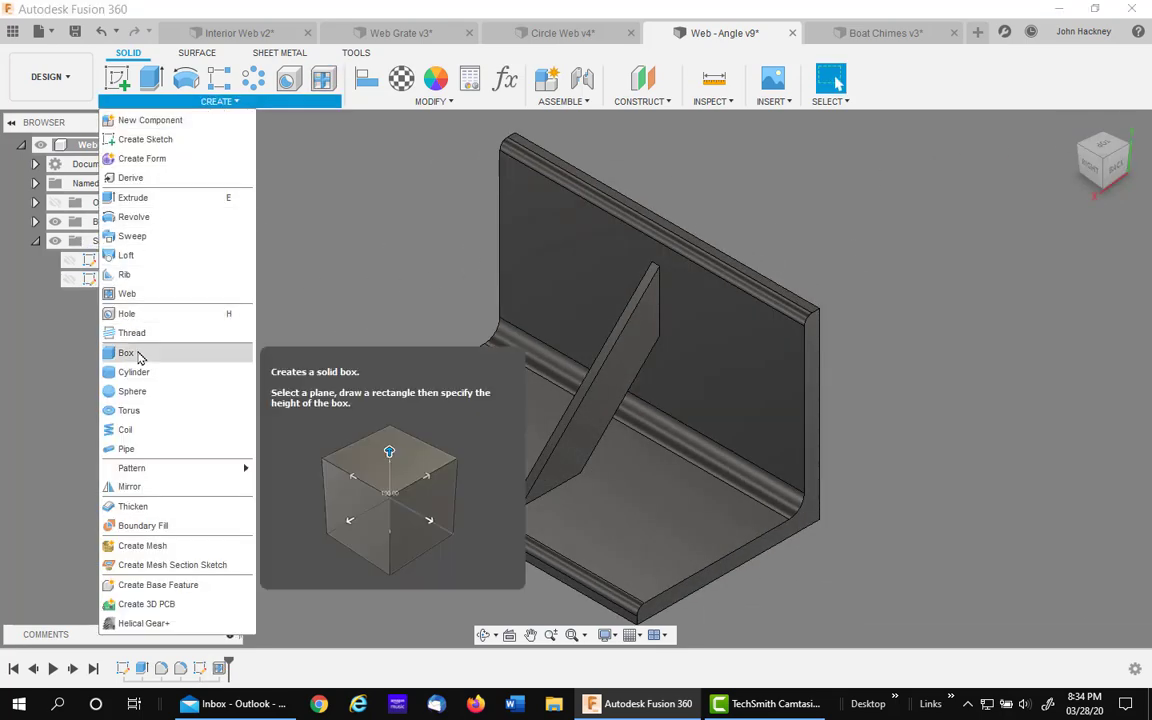
pyautogui.click(129, 486)
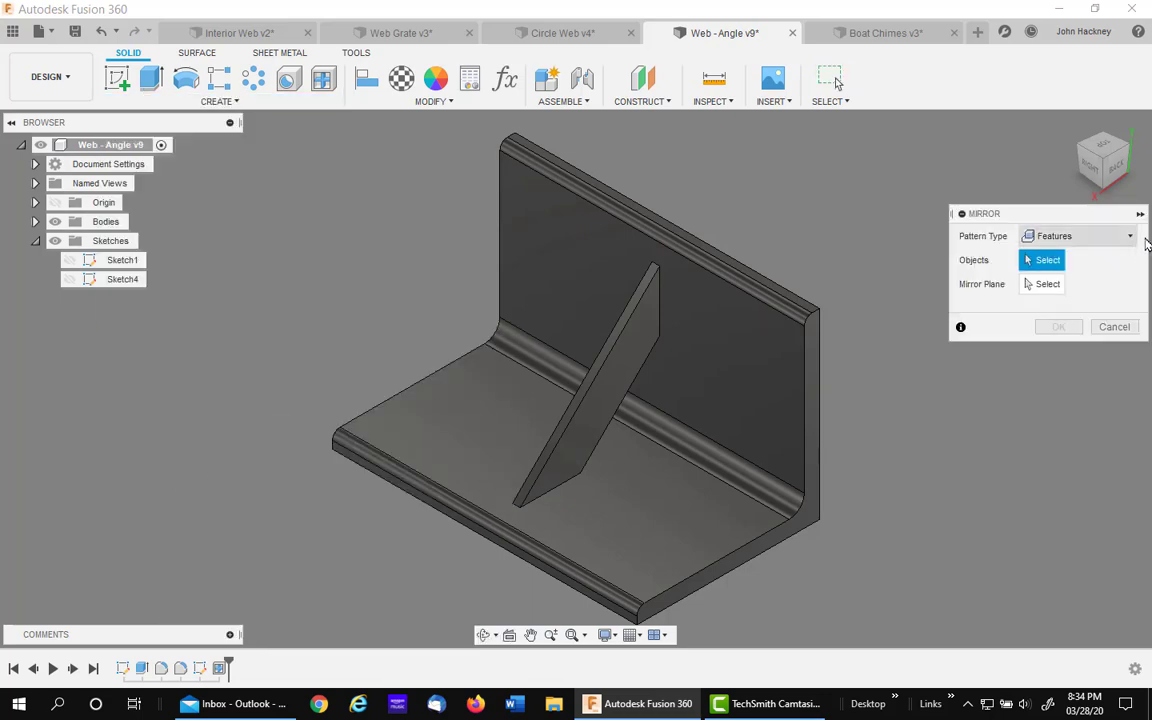
pyautogui.click(621, 377)
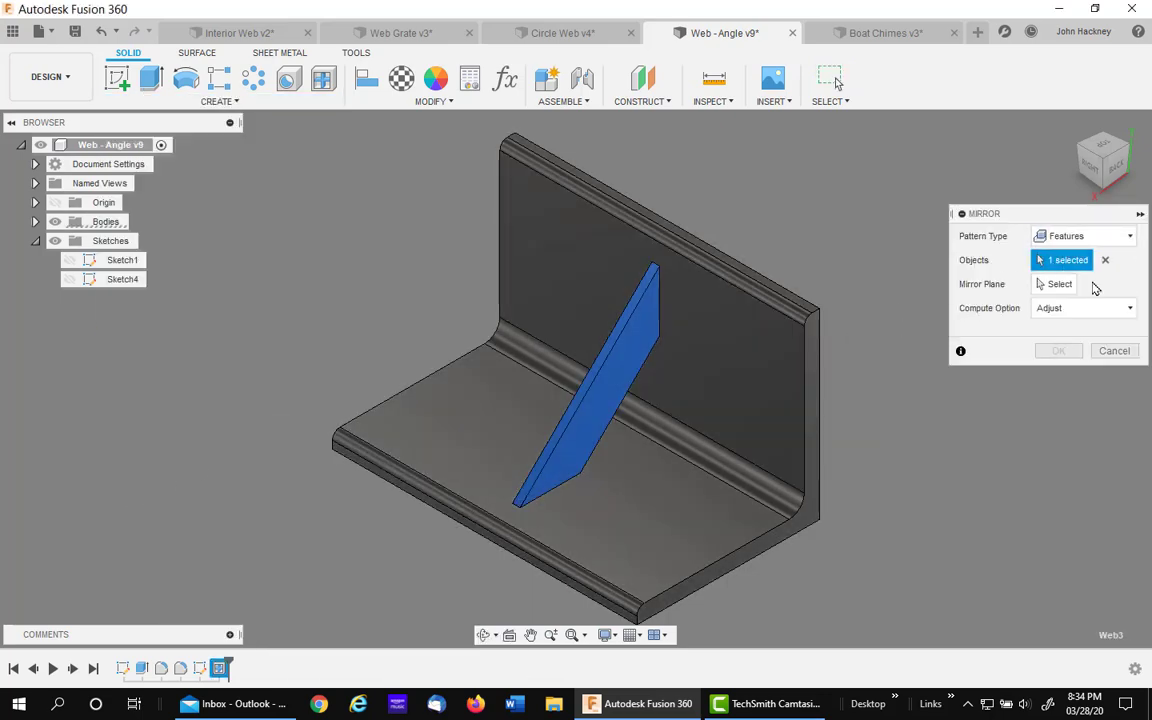
pyautogui.click(1055, 284)
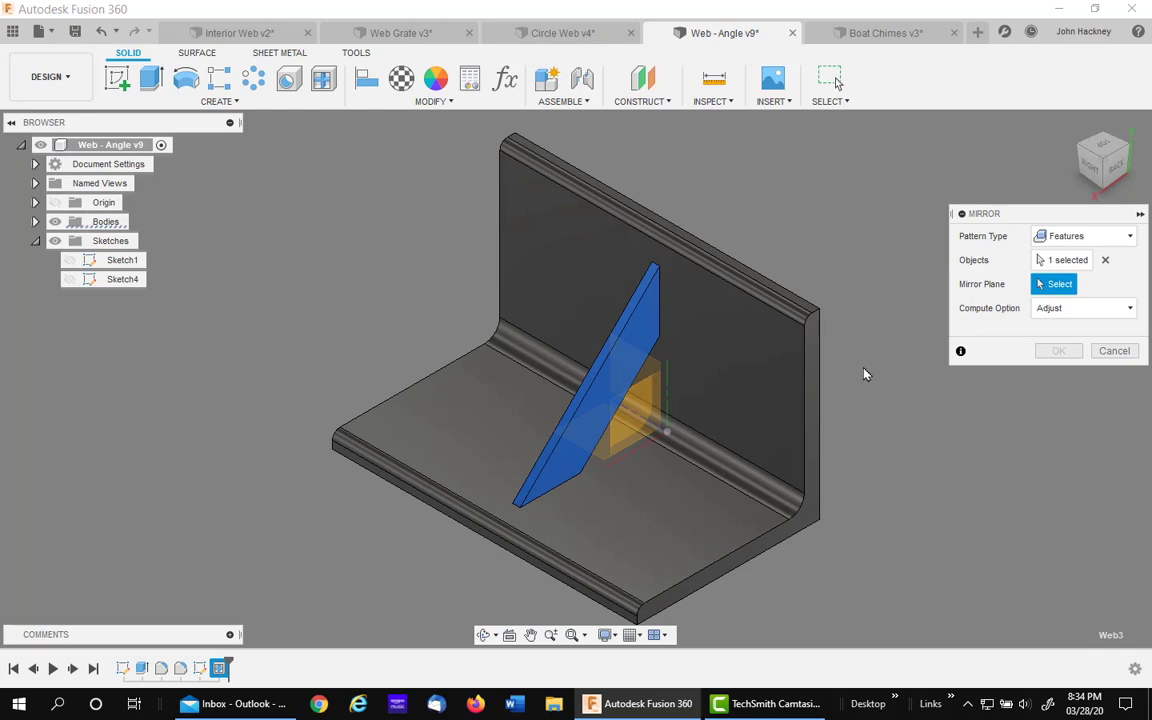
pyautogui.click(626, 361)
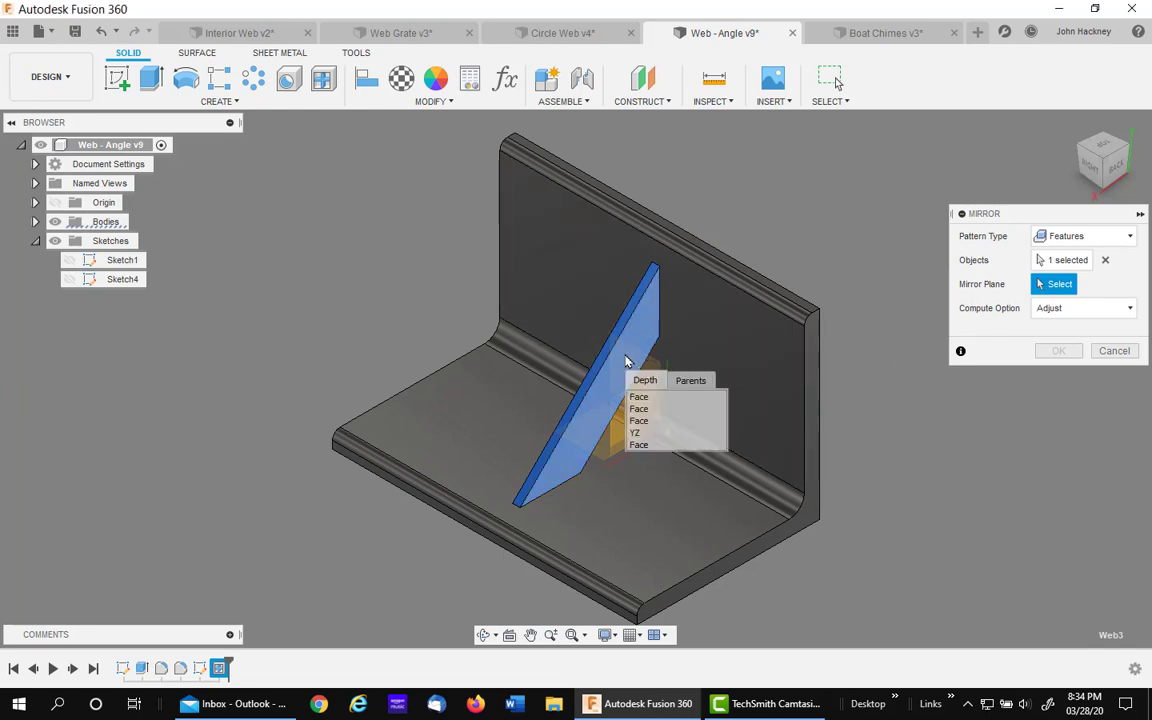
pyautogui.click(650, 410)
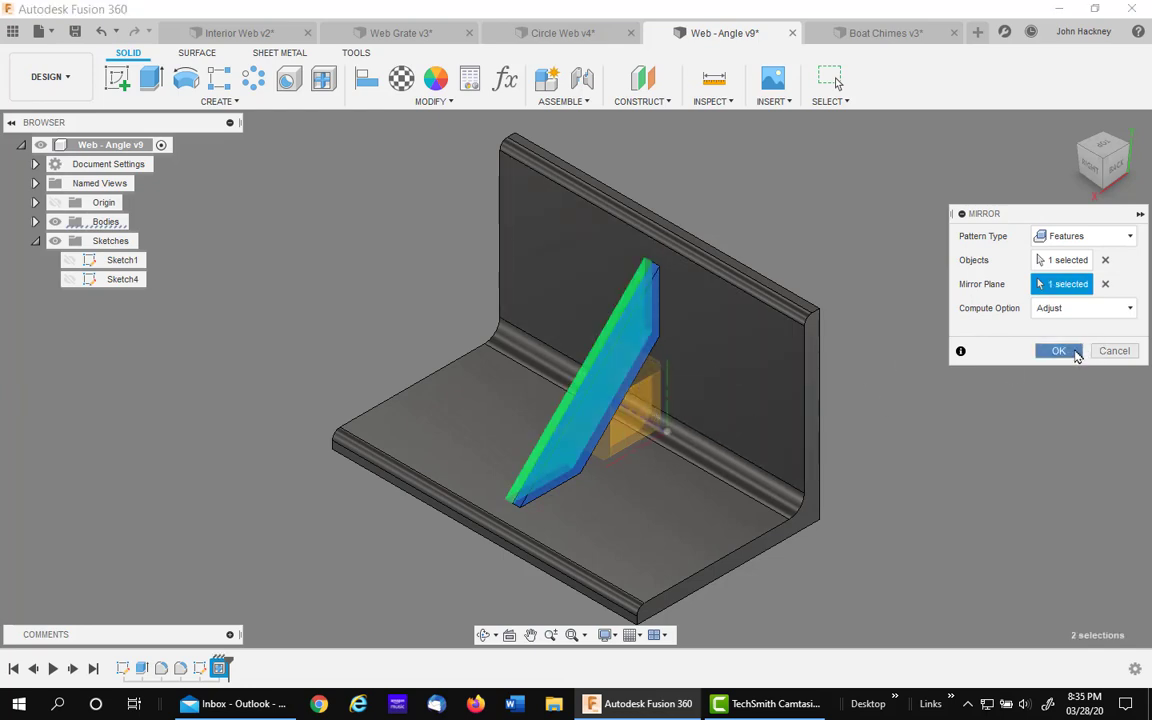
pyautogui.click(1074, 353)
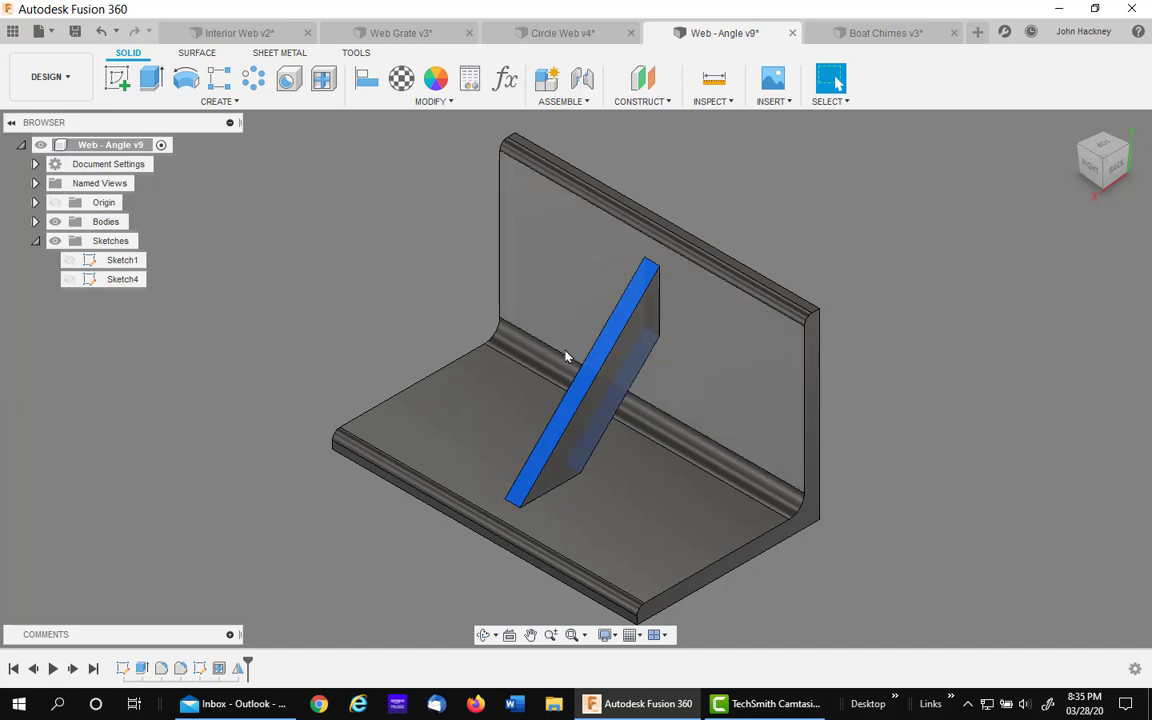